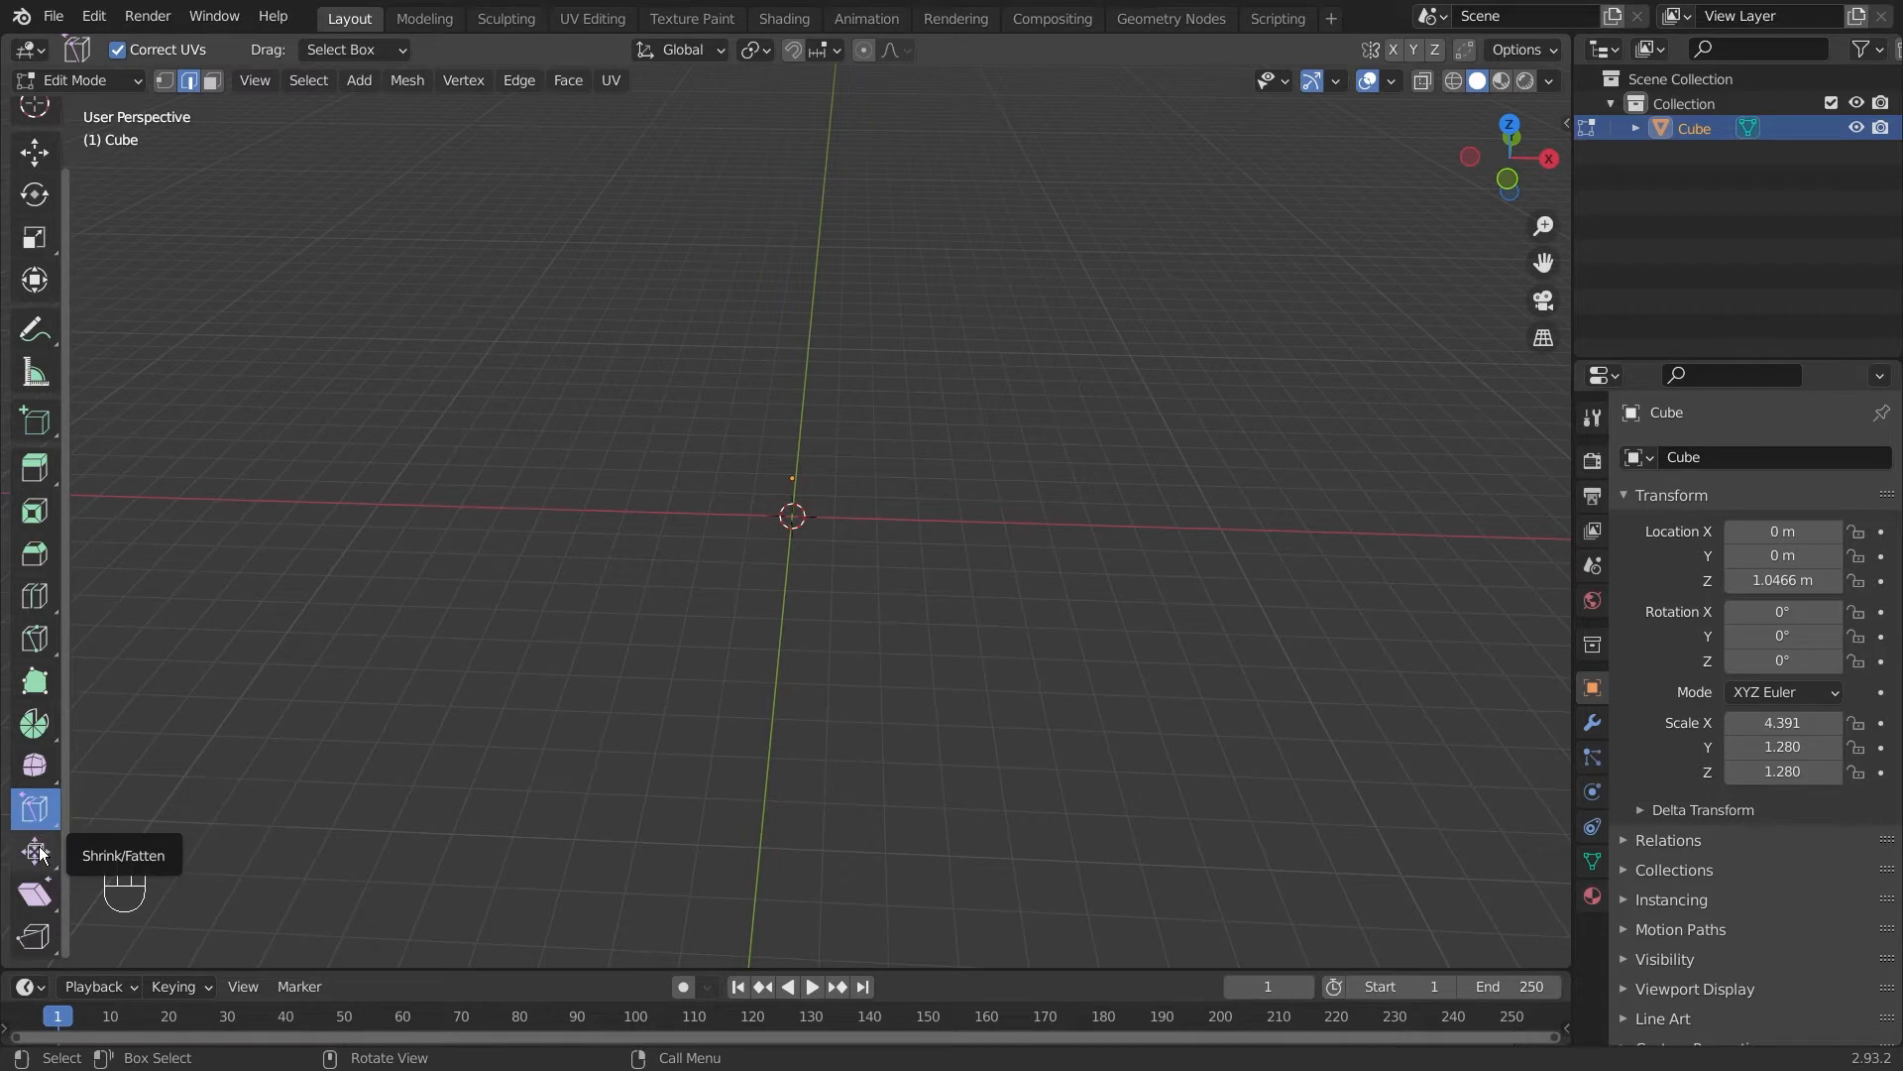
Add a UV sphere to the mesh and deselect its geometry.
click(37, 852)
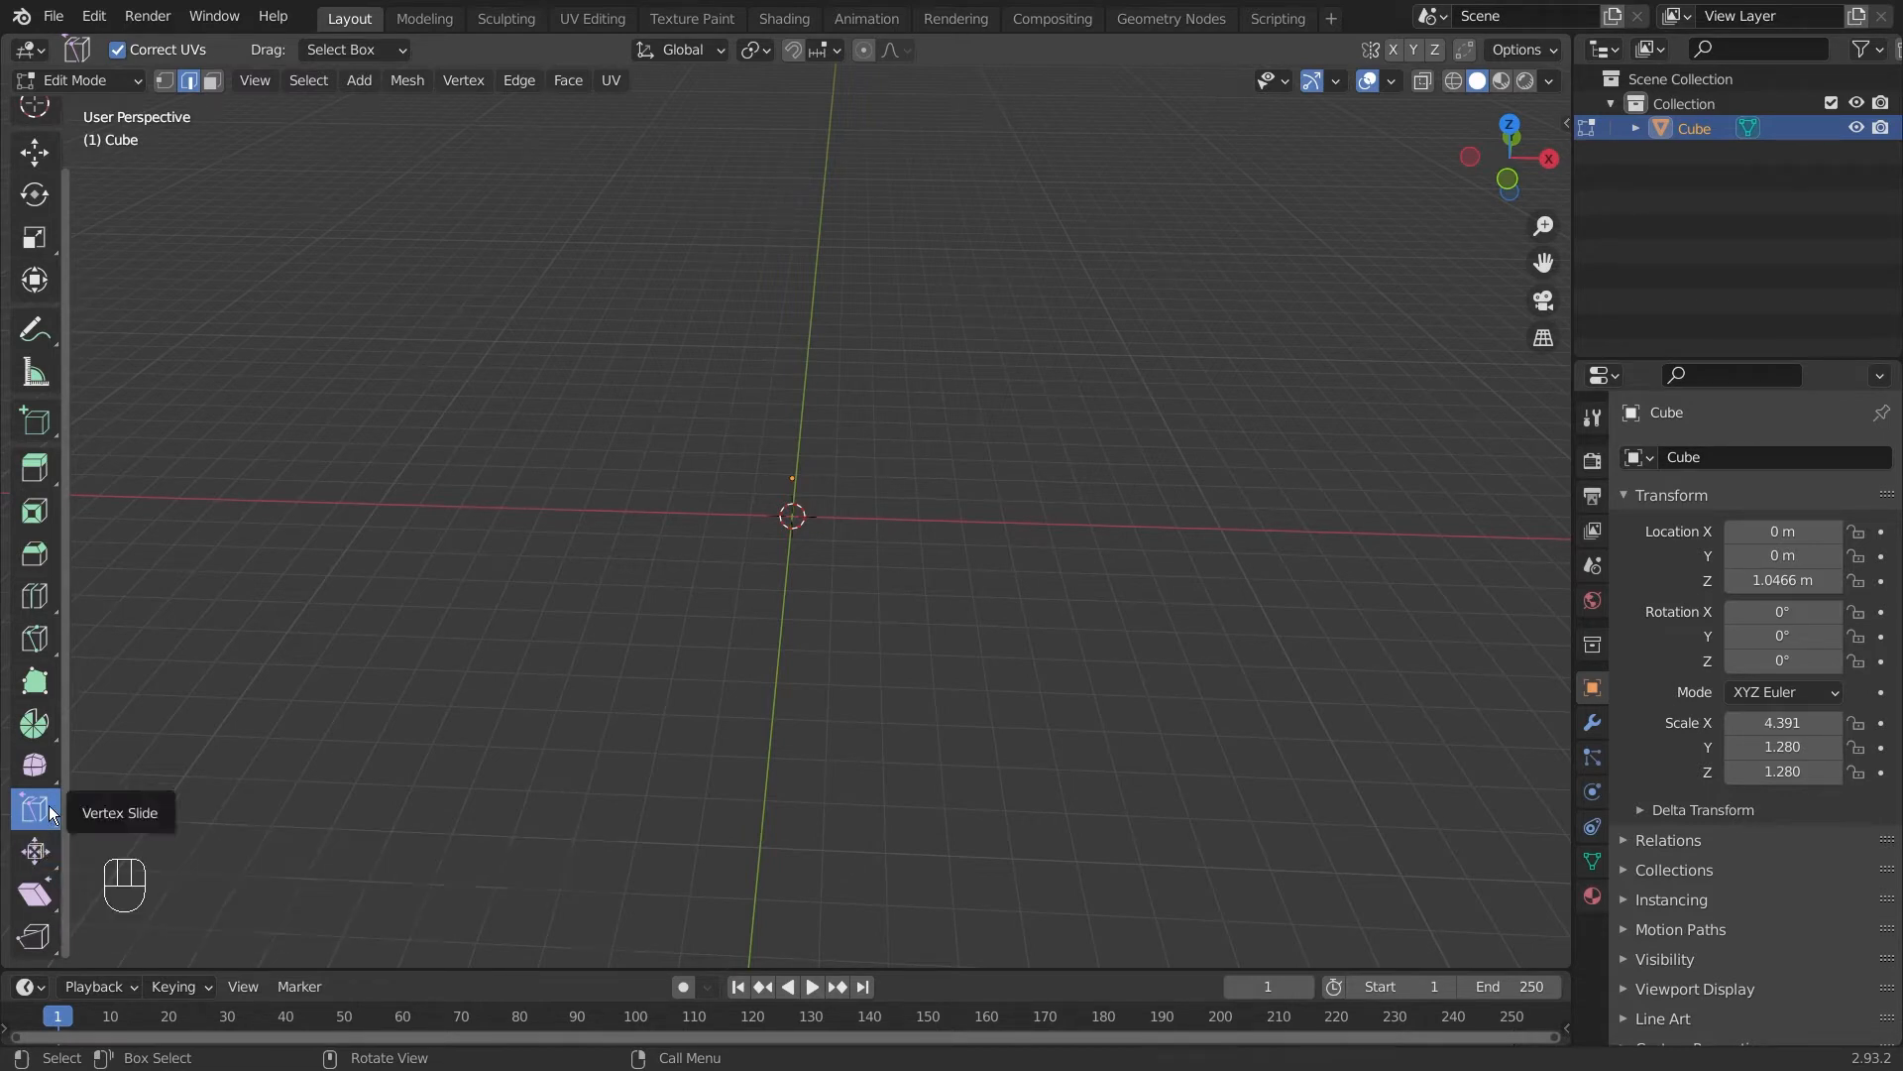
click(45, 811)
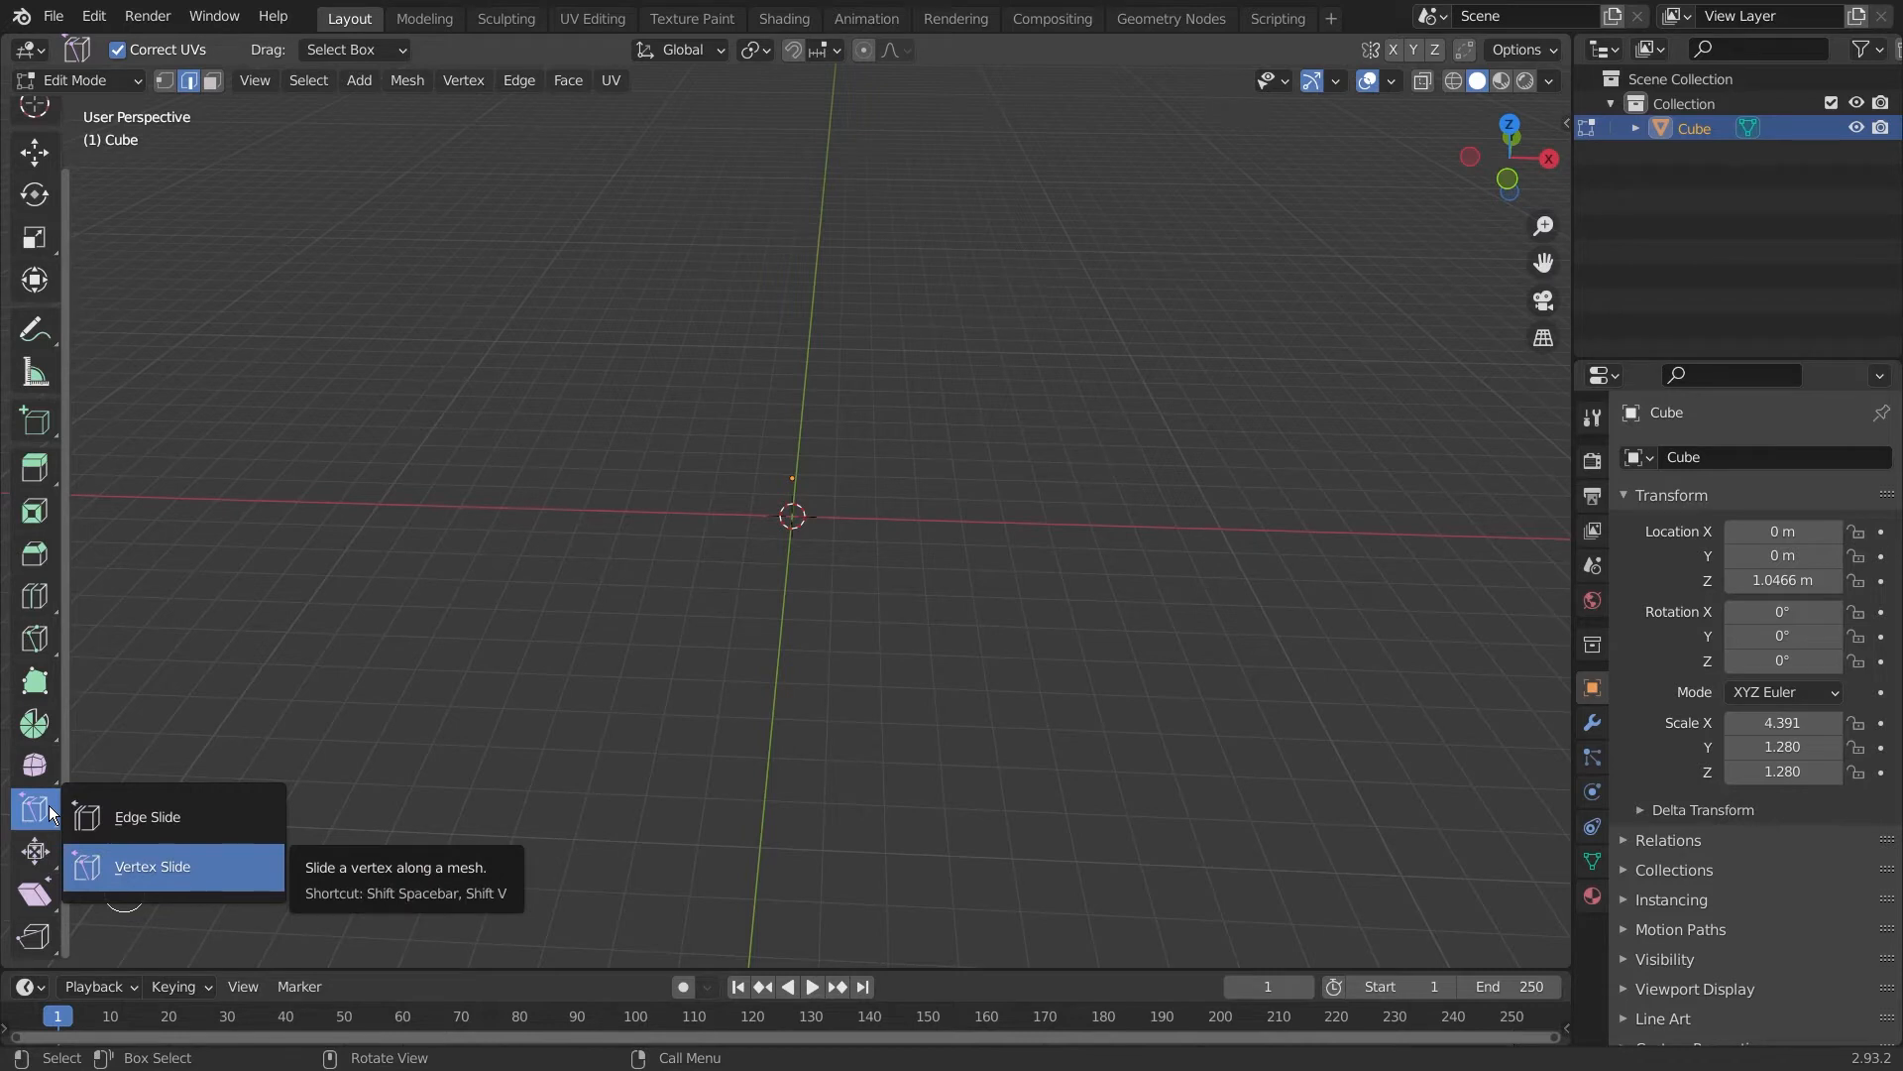
key(shift+a)
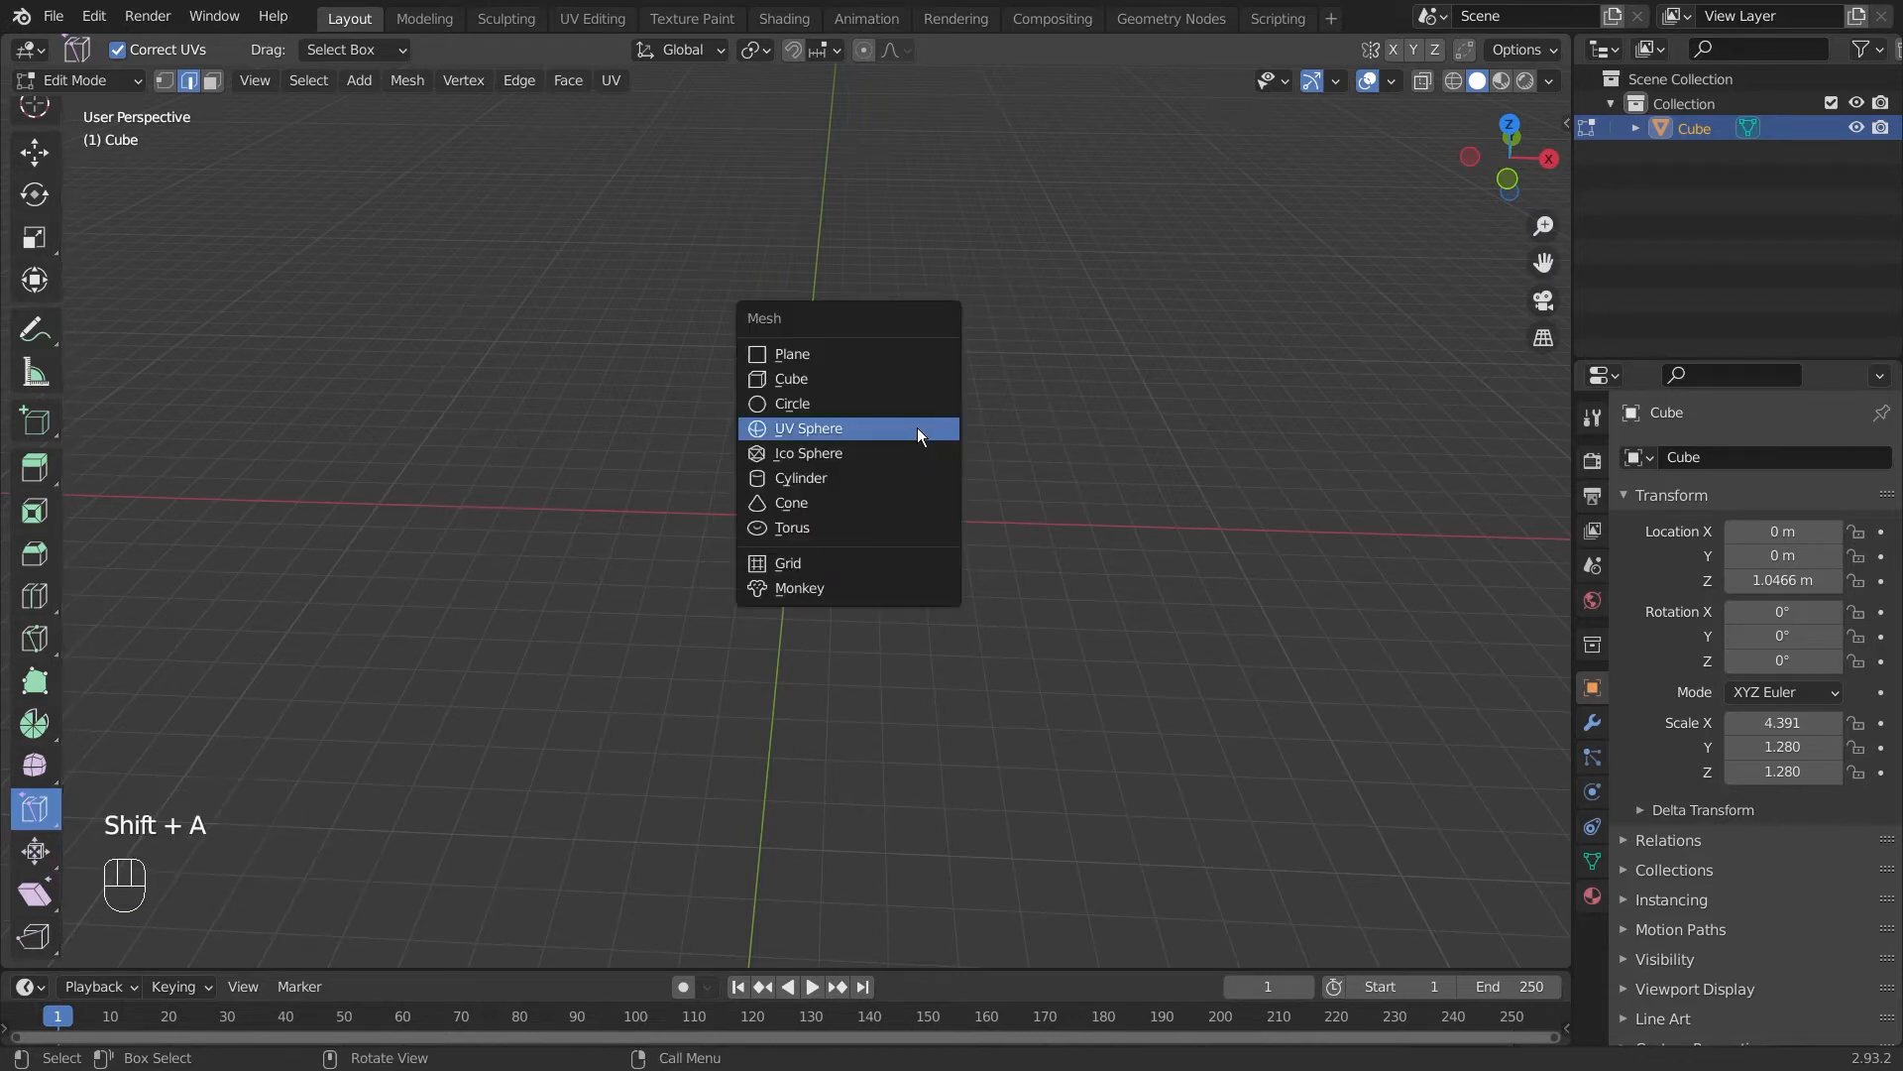
click(904, 429)
scroll(1313, 393, up, 10)
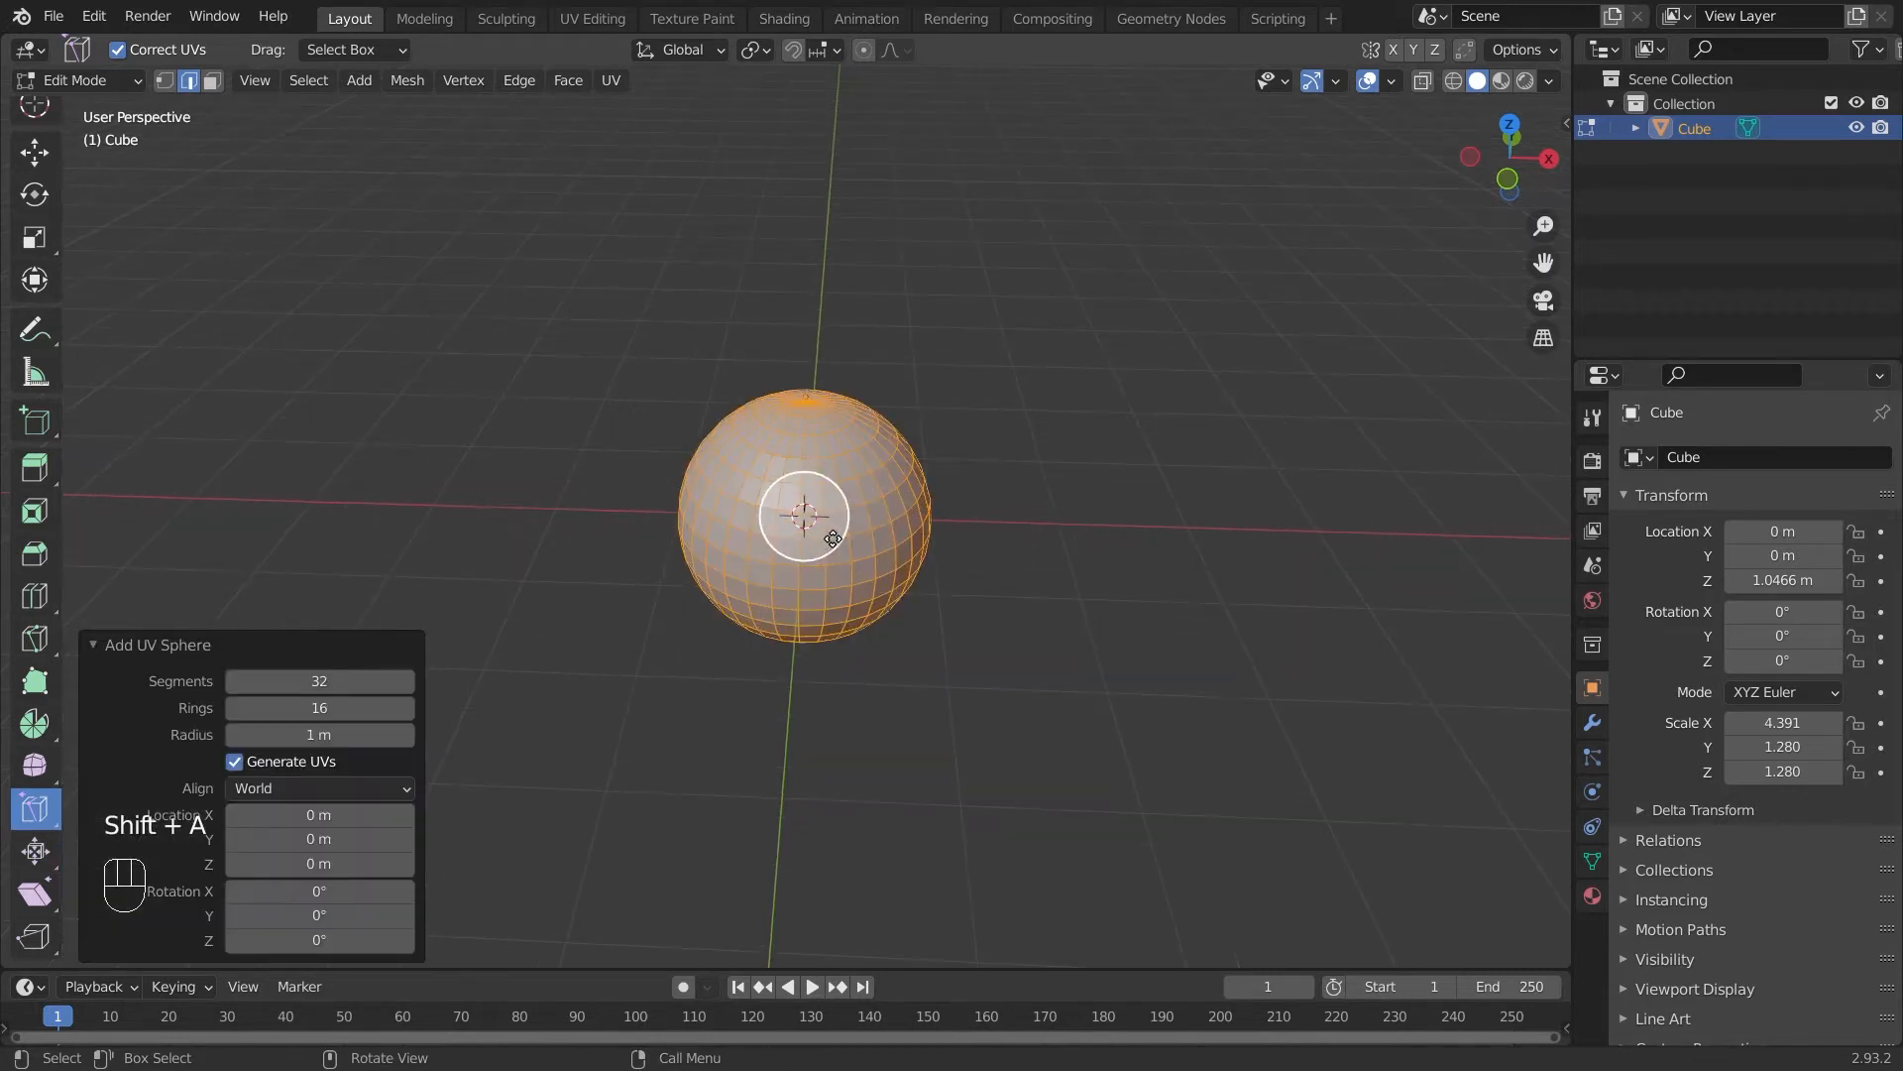
click(1335, 384)
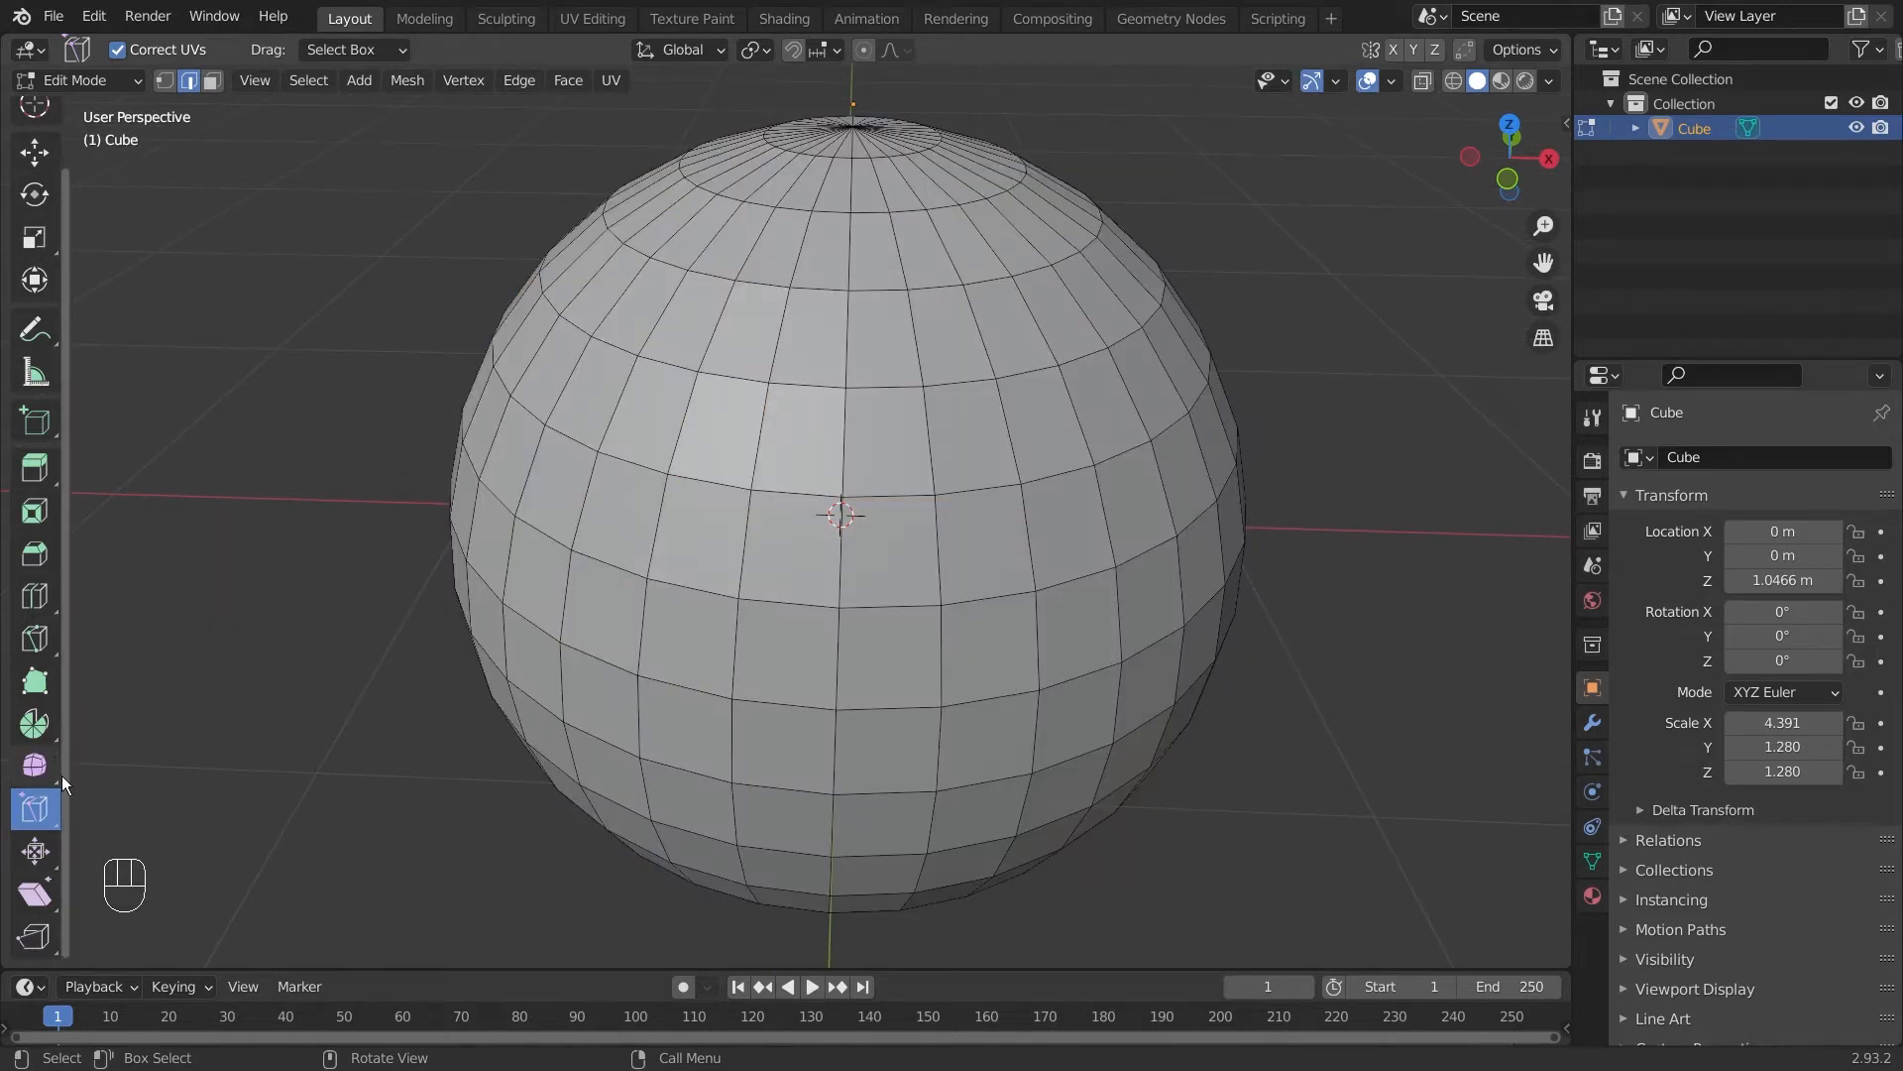
Activate the Edge Slide tool and select a single vertical edge on the front of the sphere.
click(35, 807)
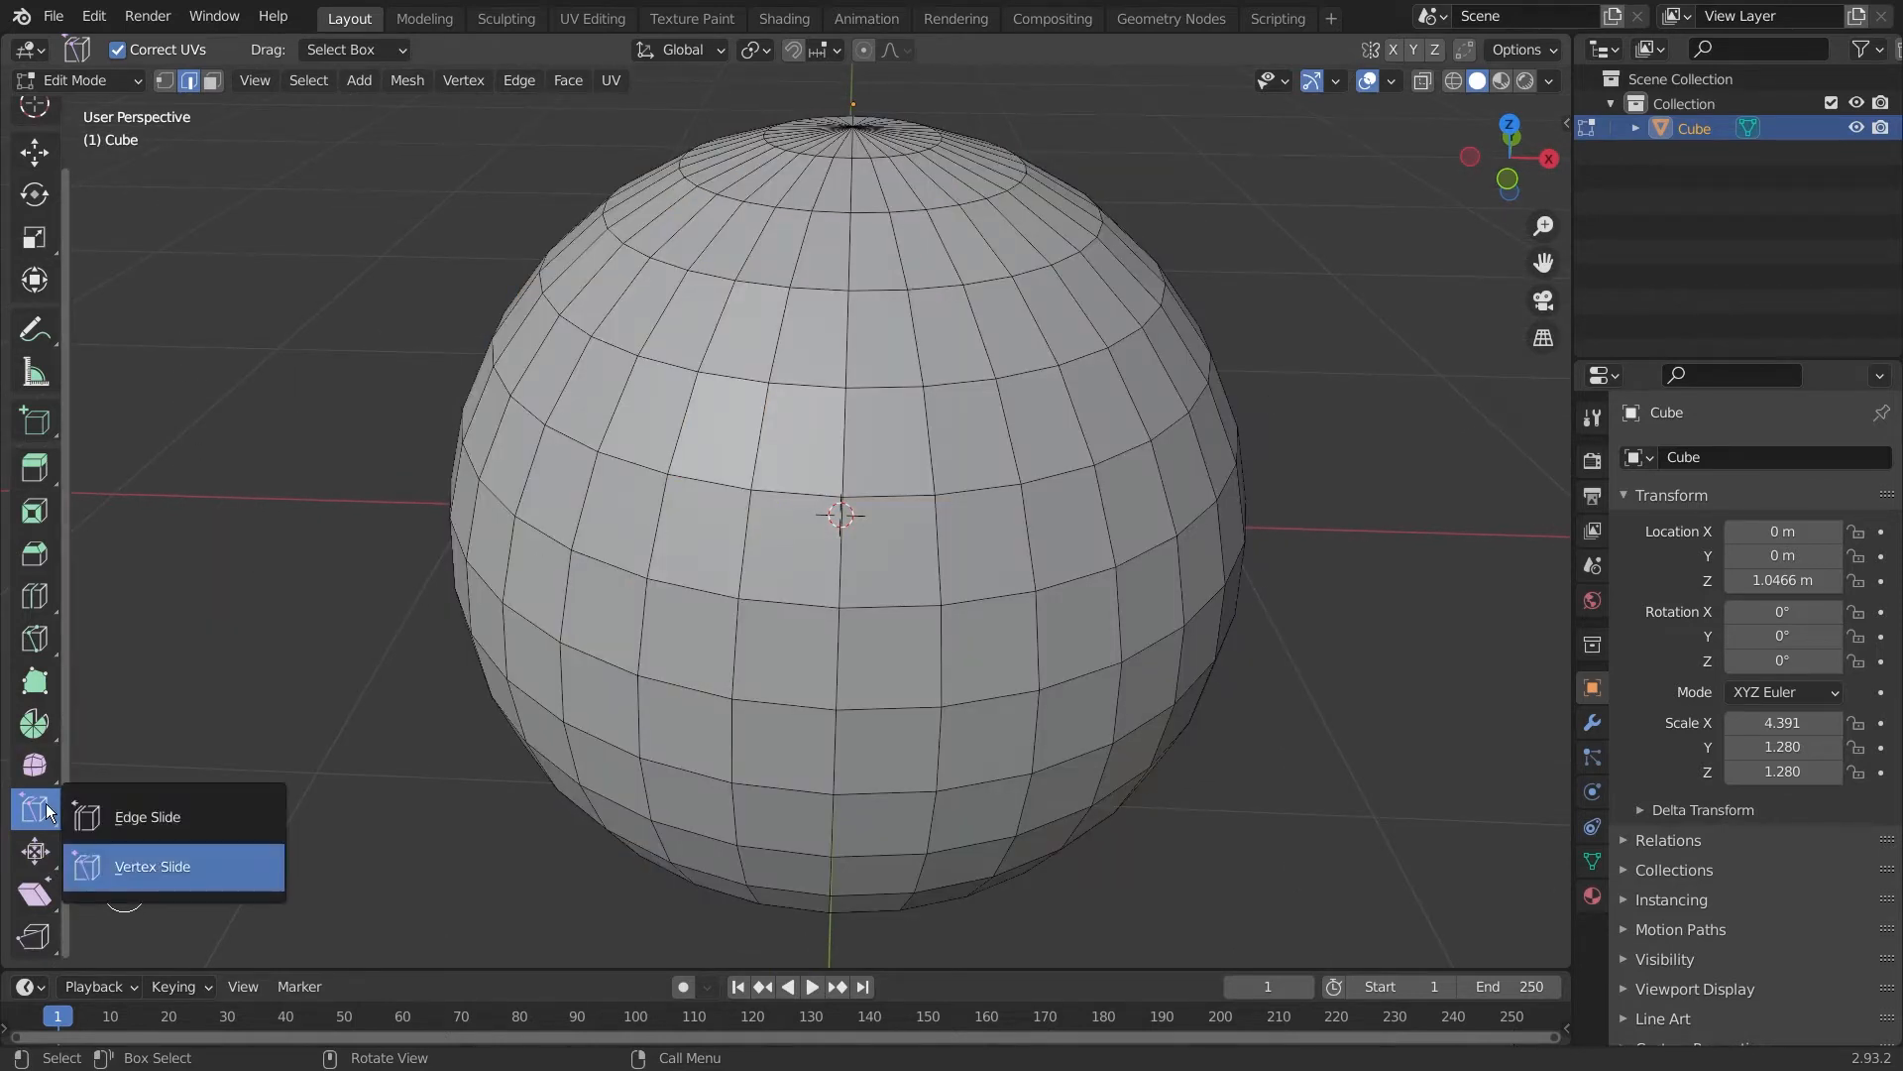
click(149, 823)
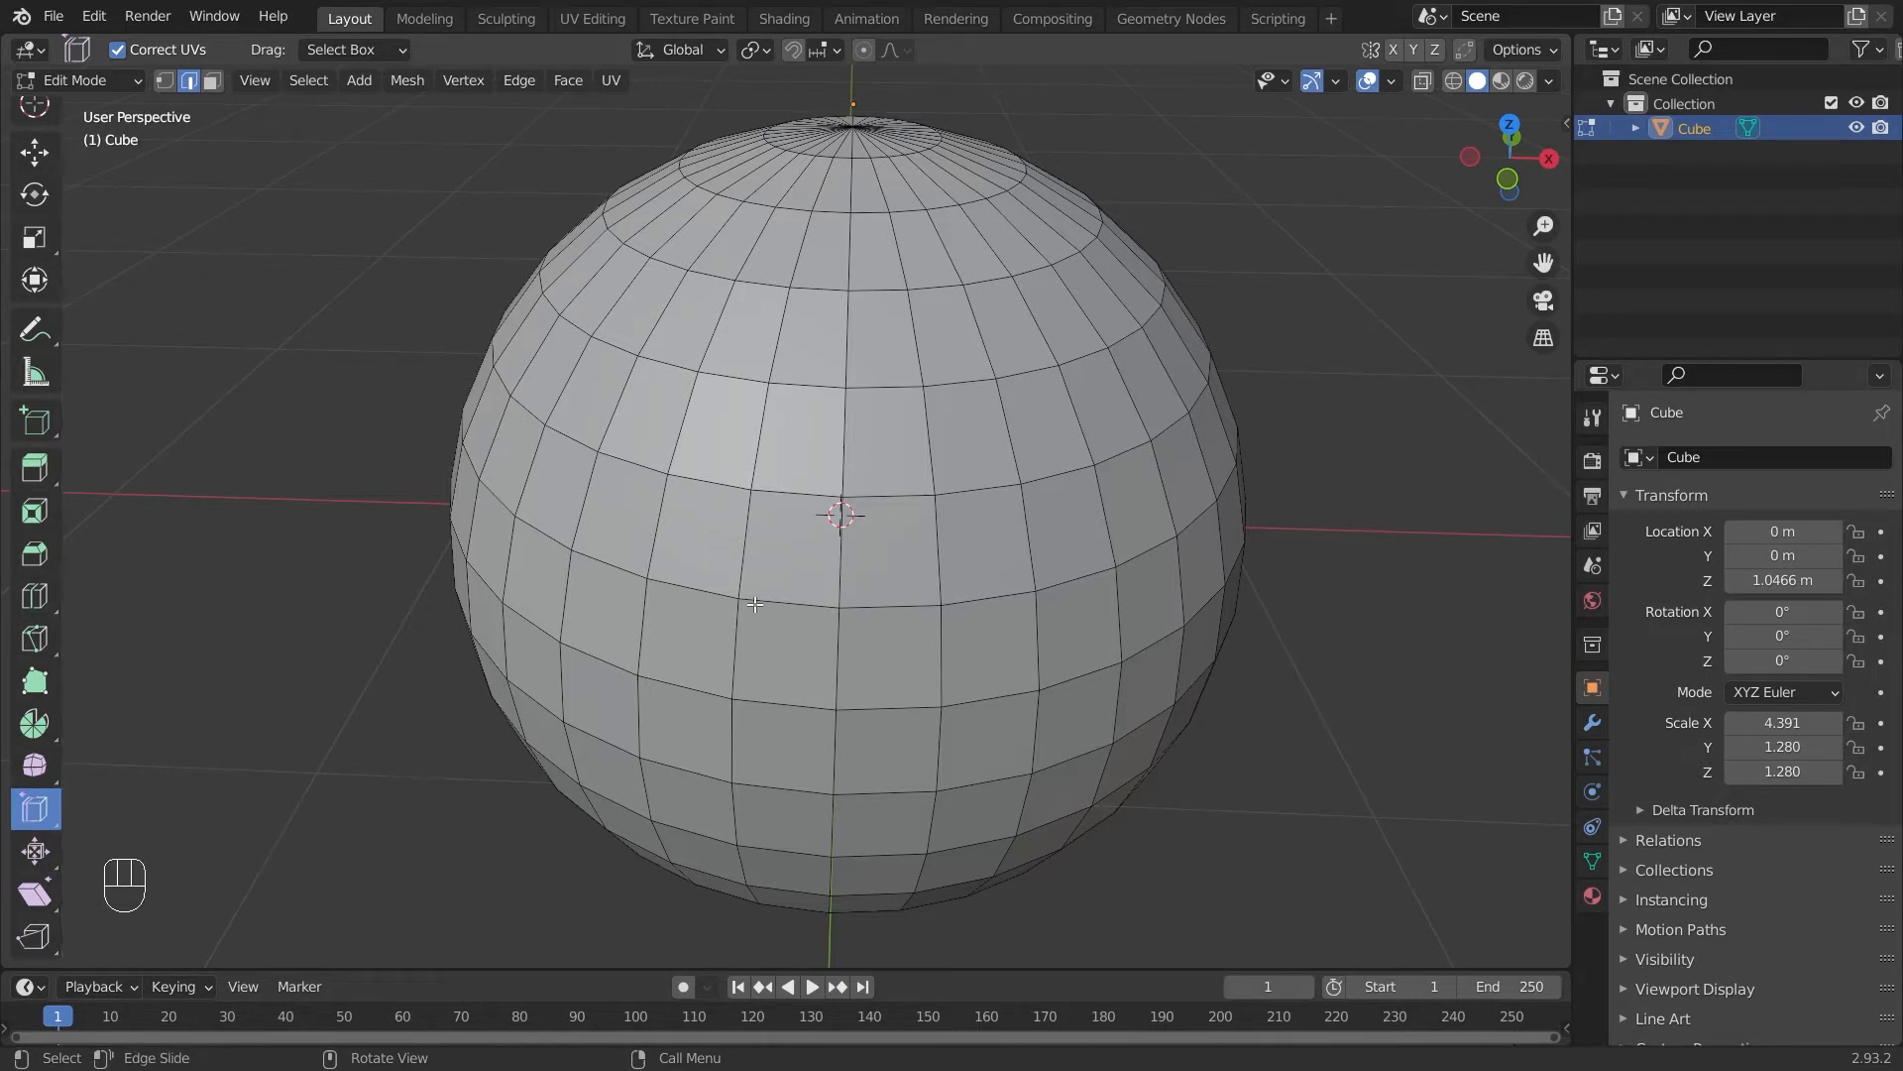
click(848, 410)
scroll(1070, 480, up, 2)
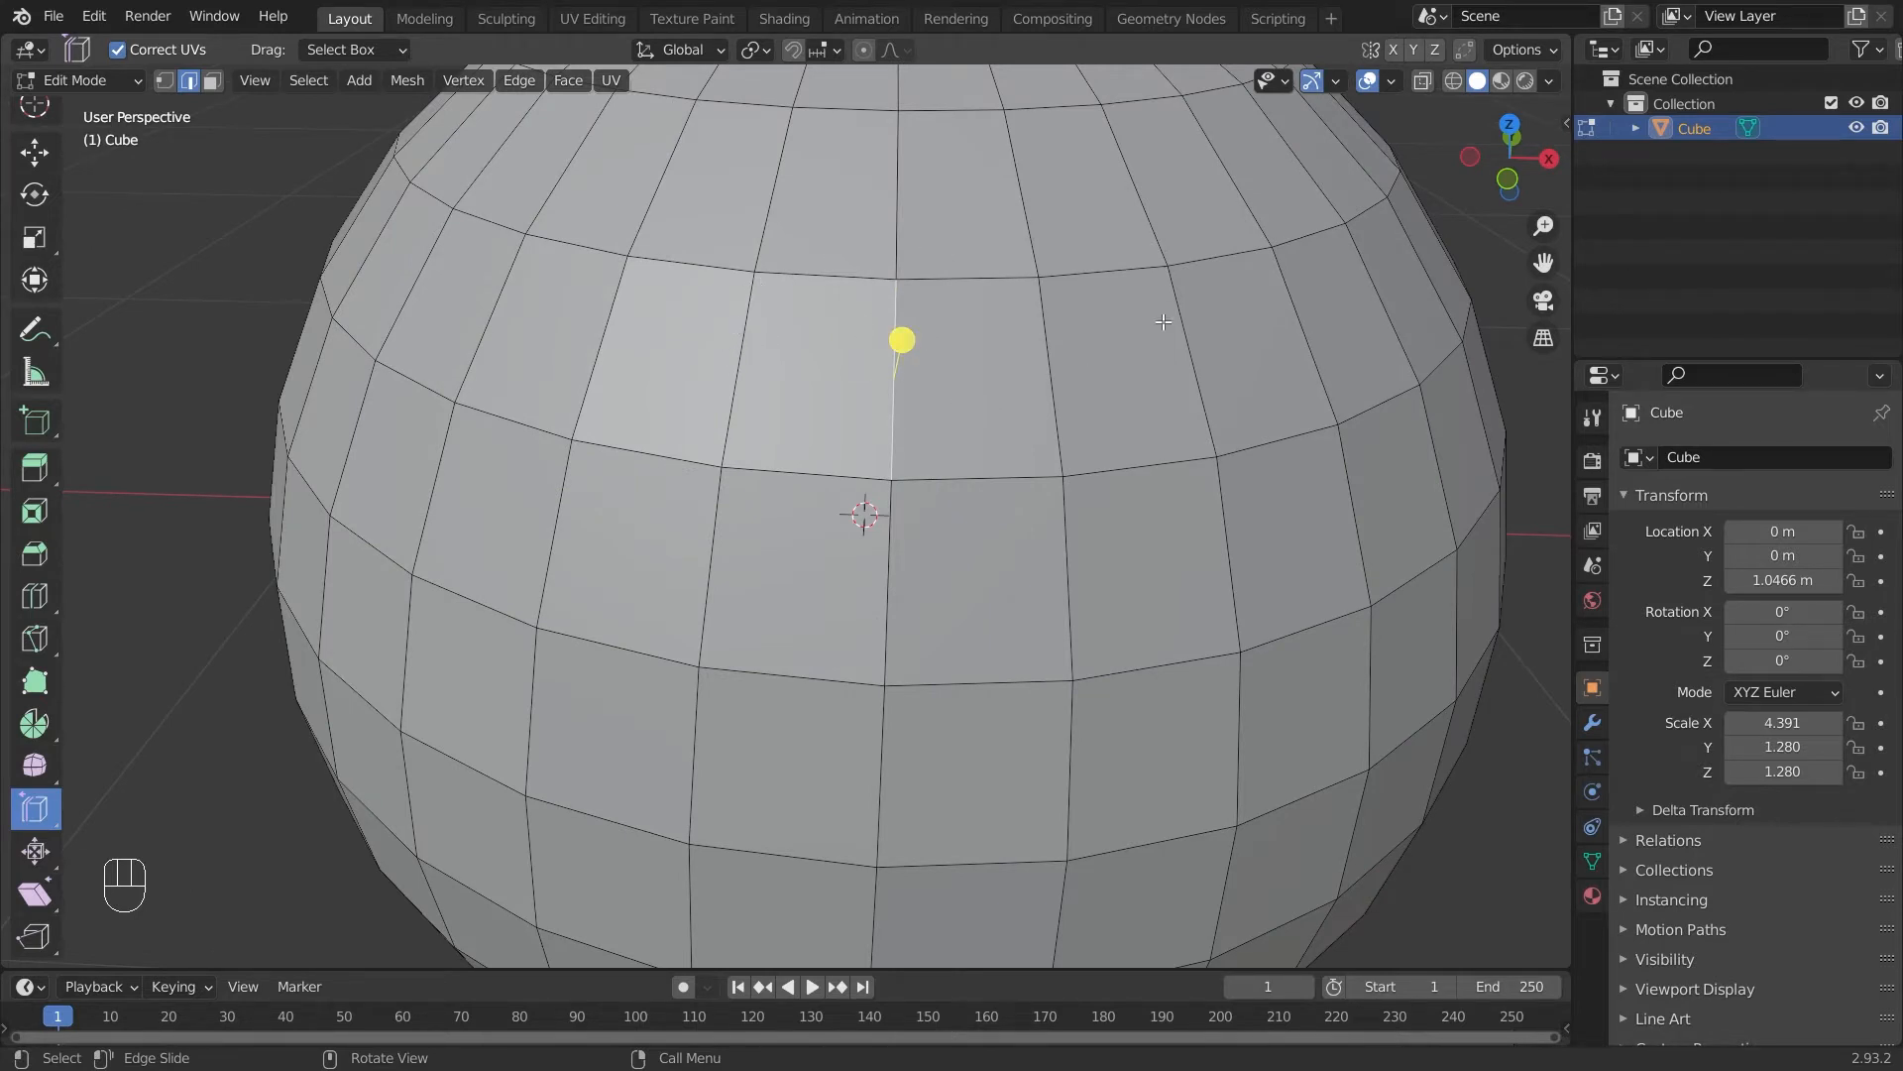
click(1064, 384)
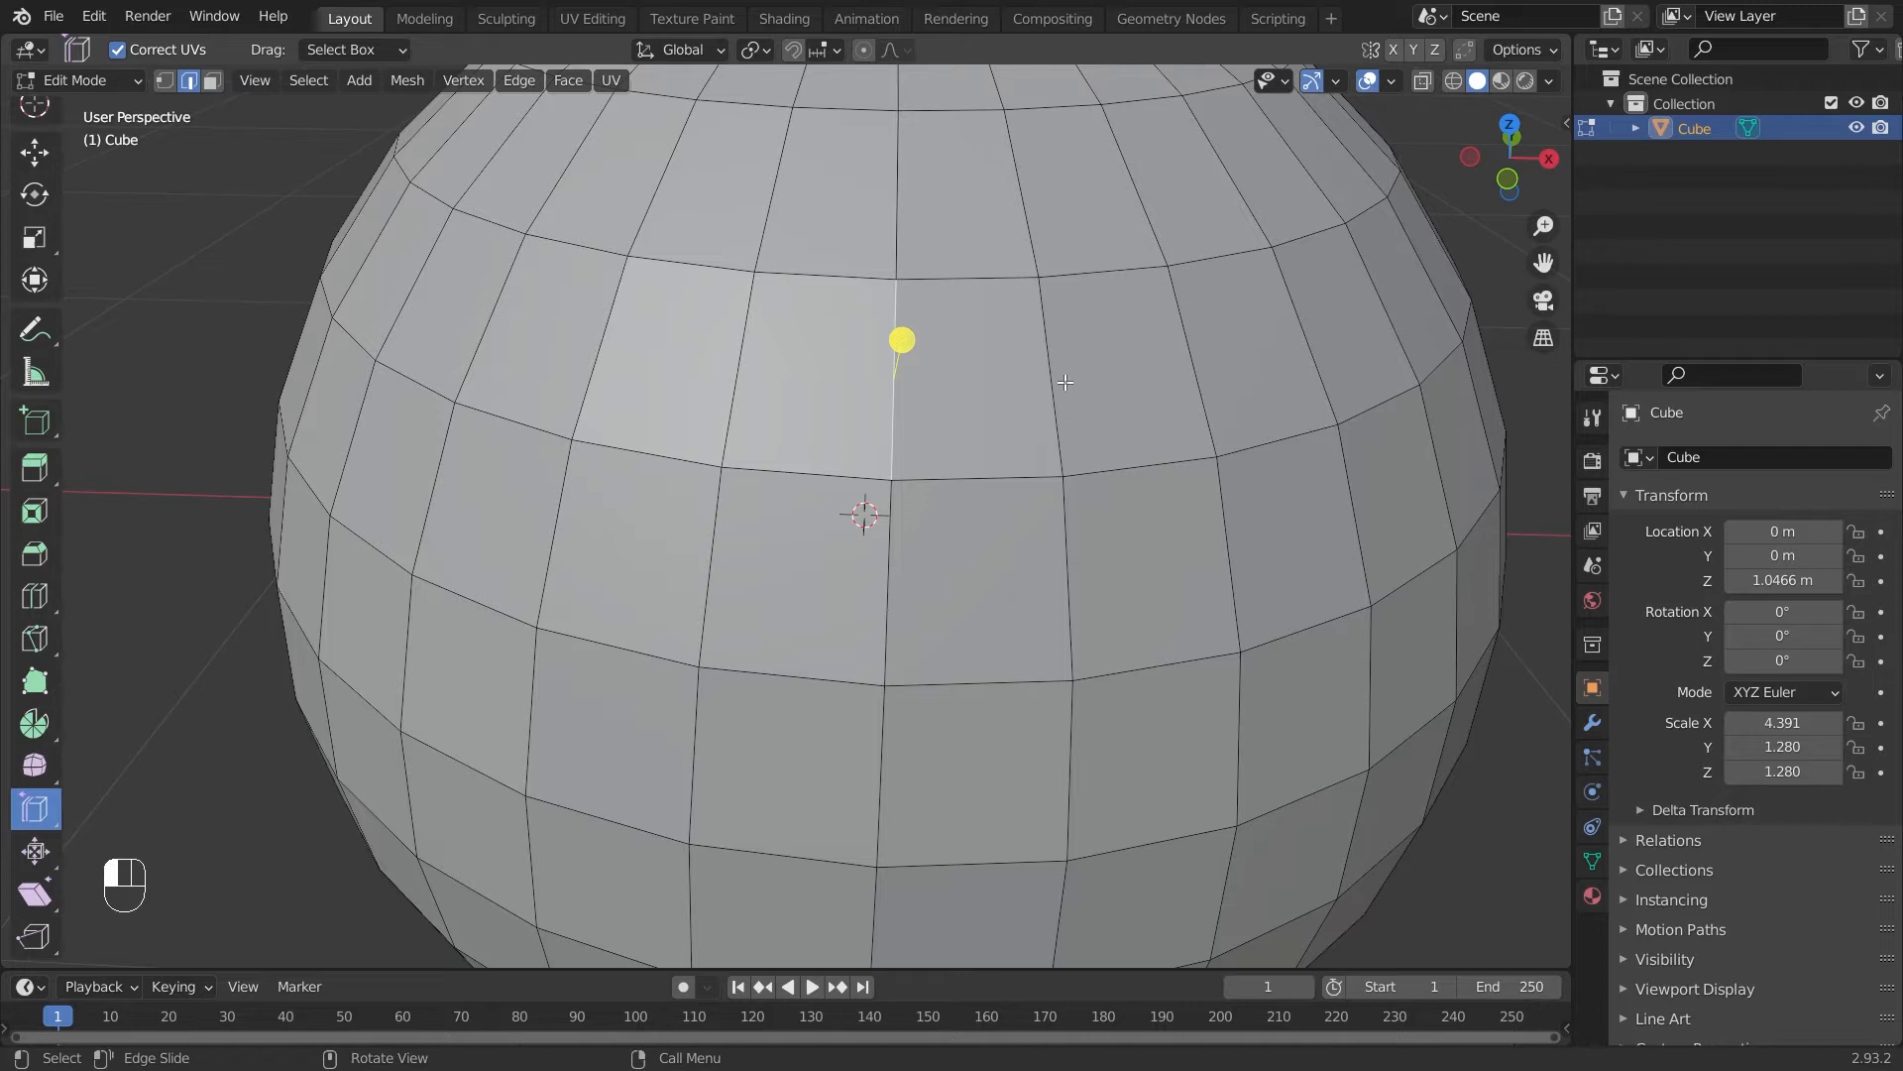
click(894, 392)
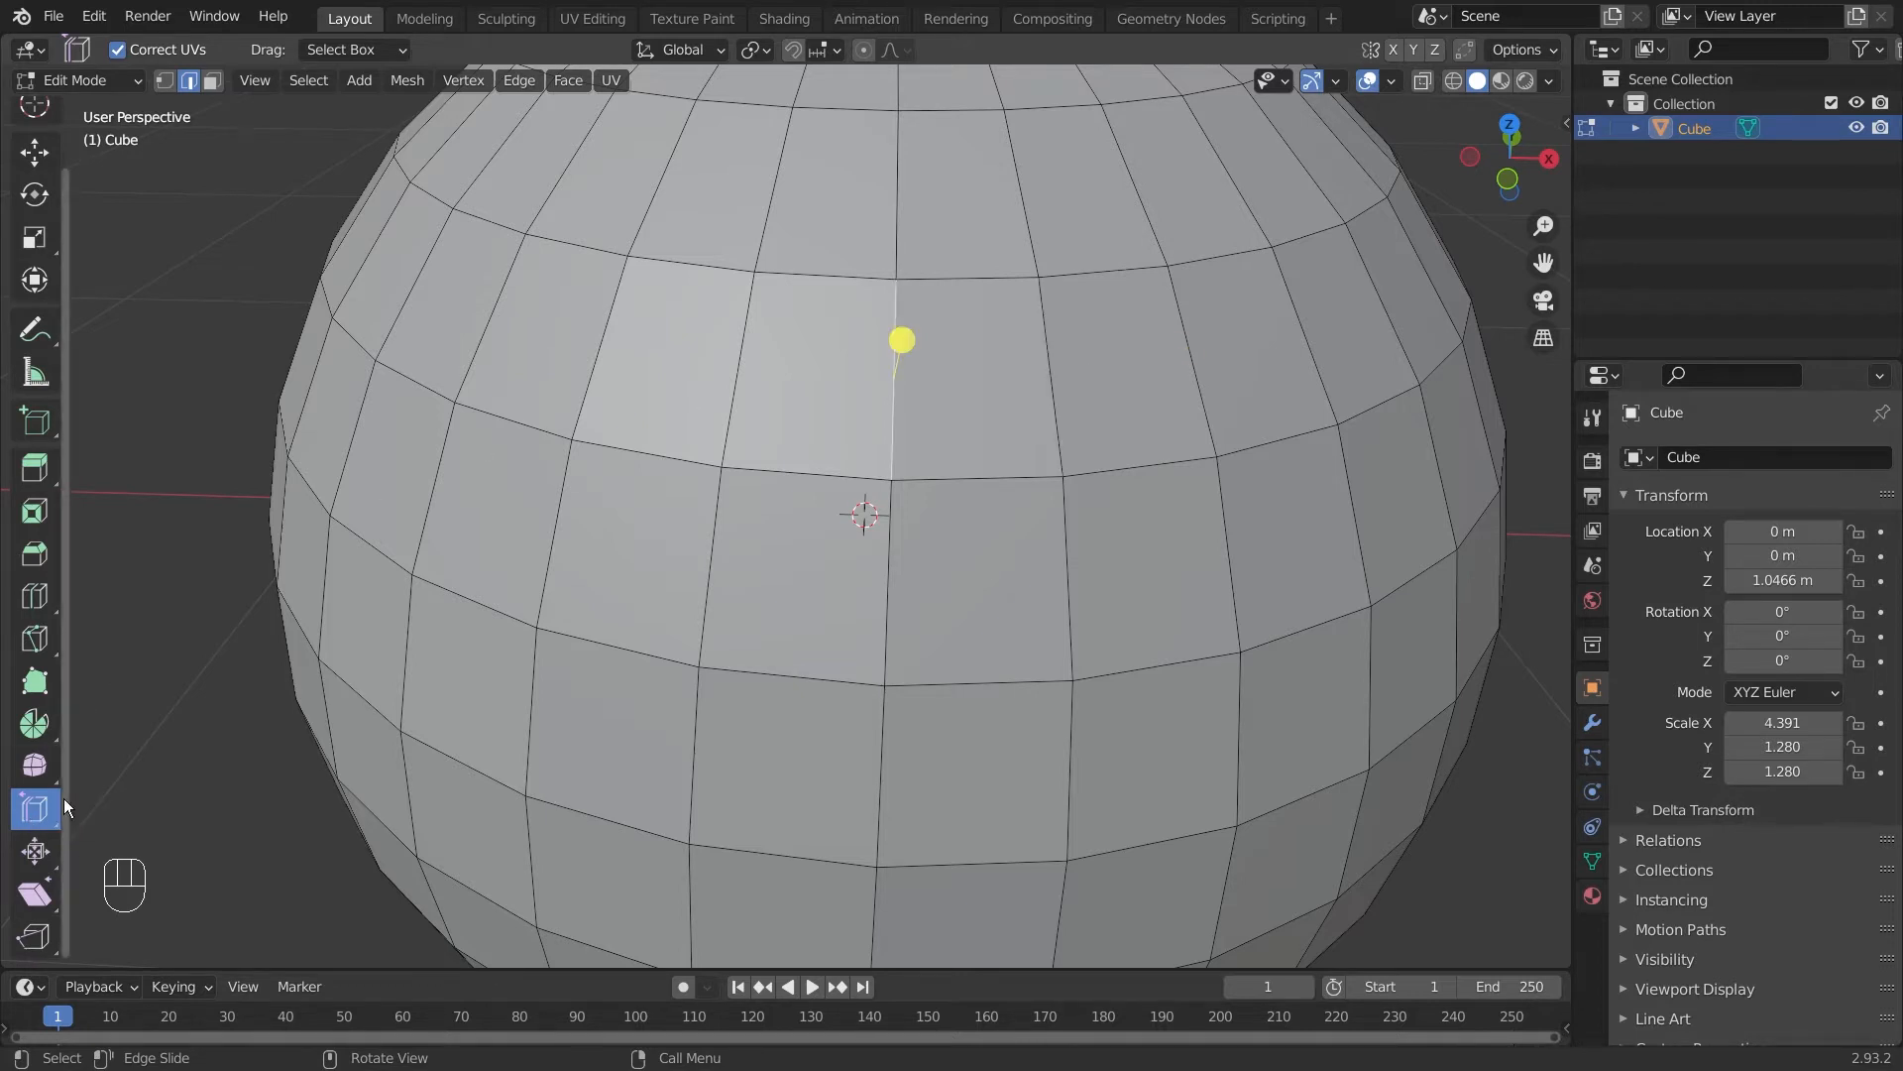
drag(55, 801, 103, 825)
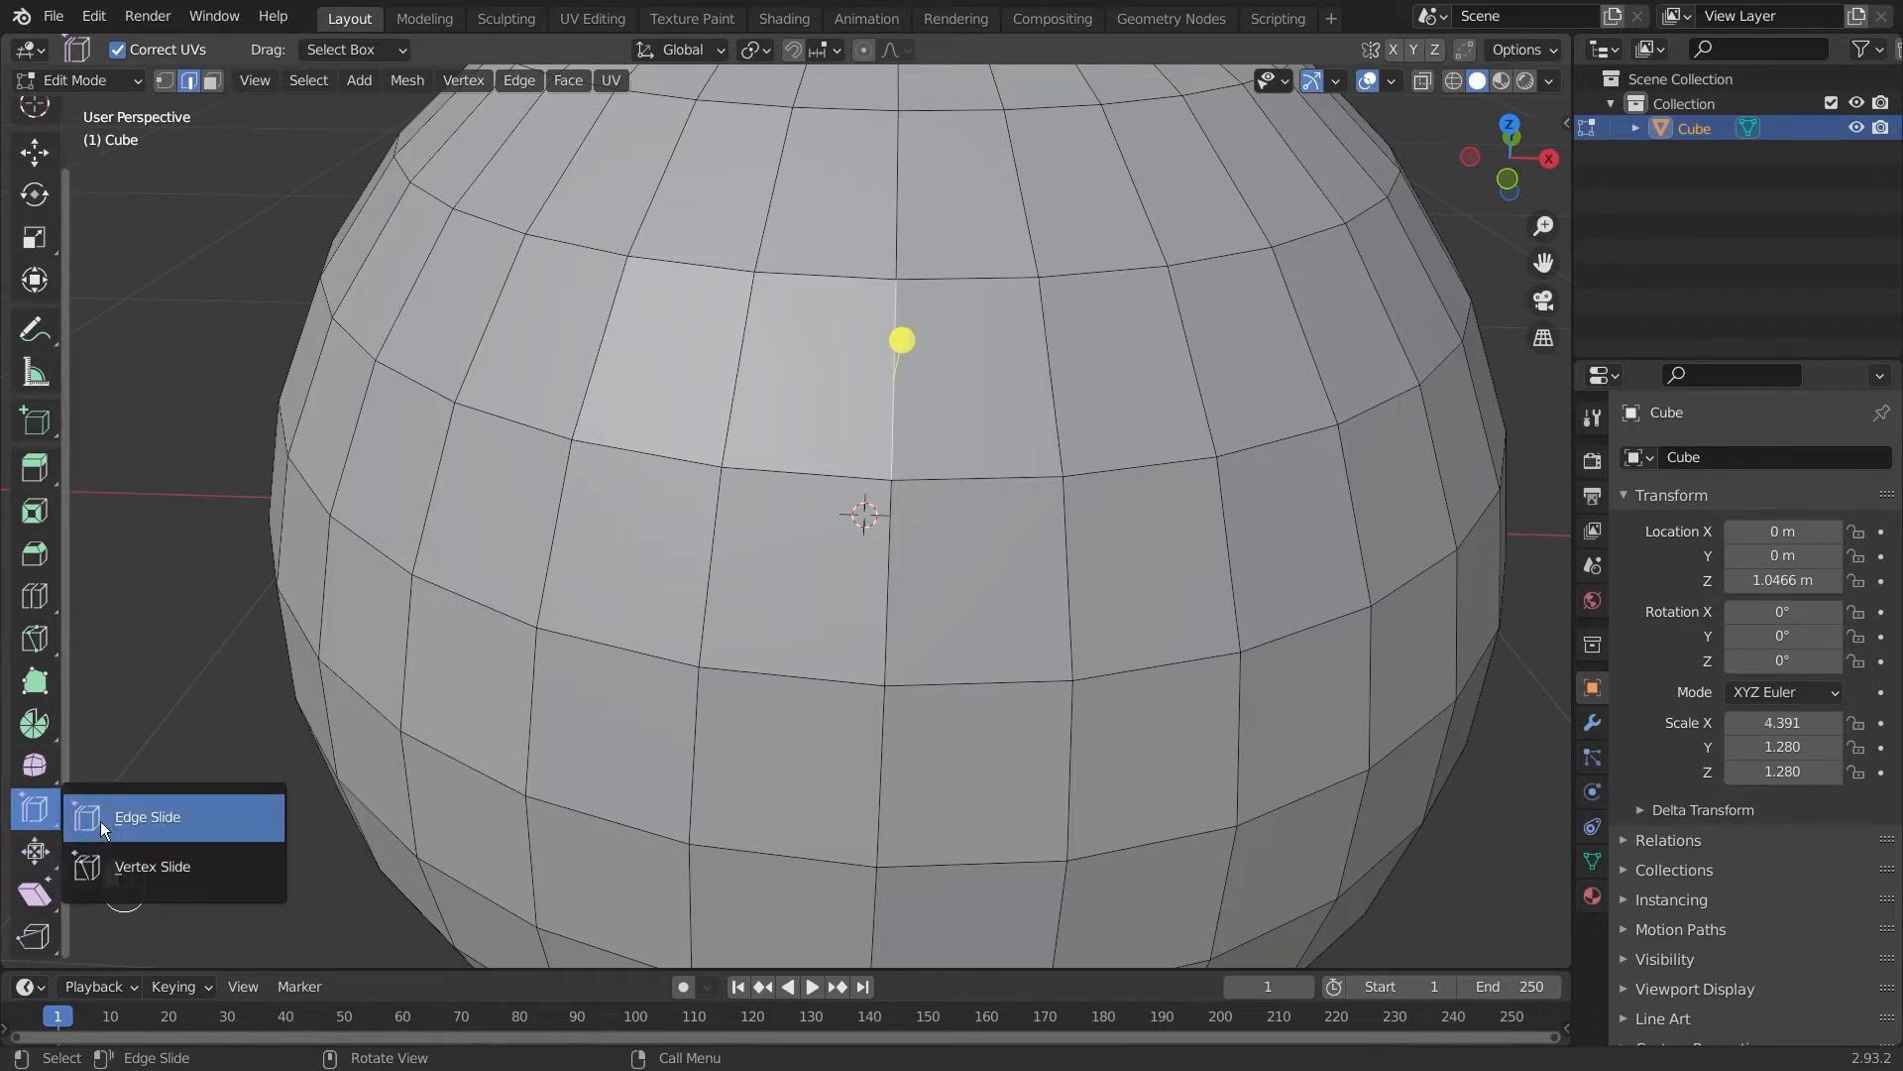
click(194, 827)
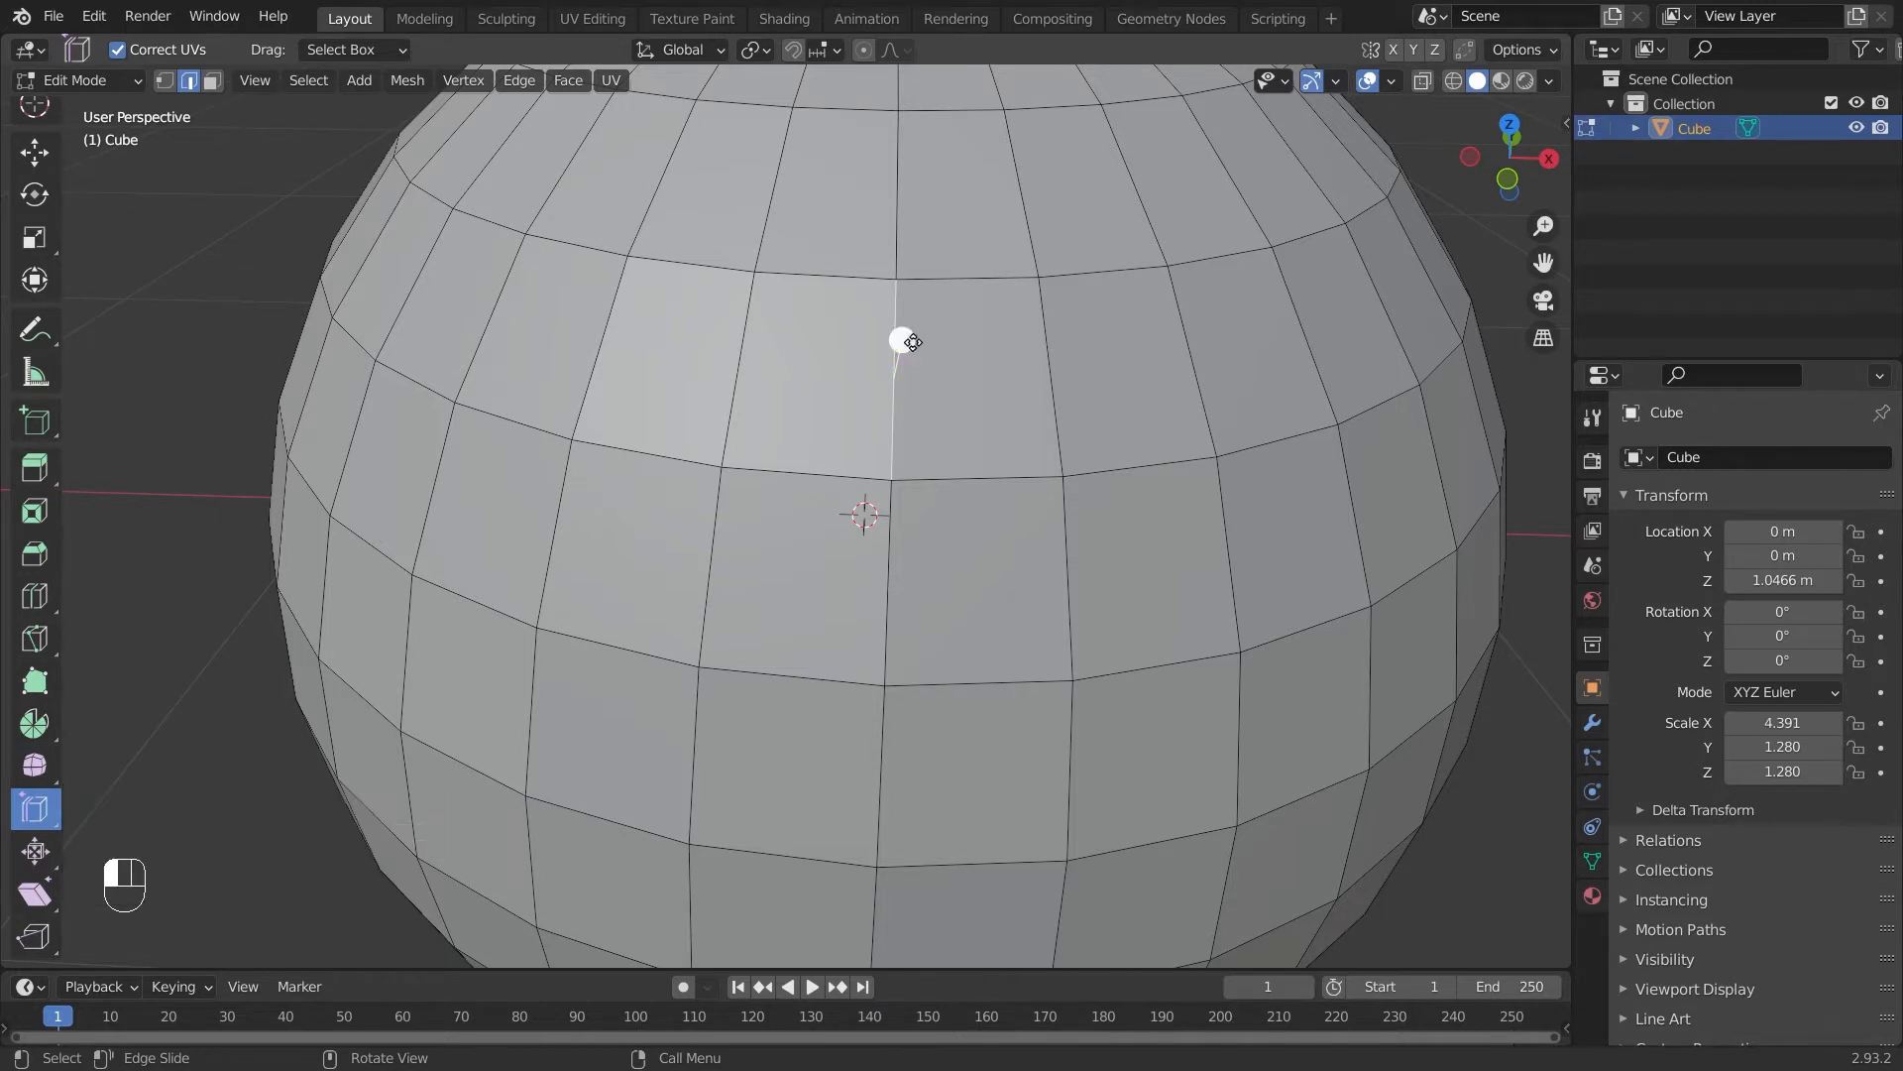
Slide the selected edge toward +X by a factor of about -0.463, and slide it back the opposite way.
drag(902, 340, 978, 351)
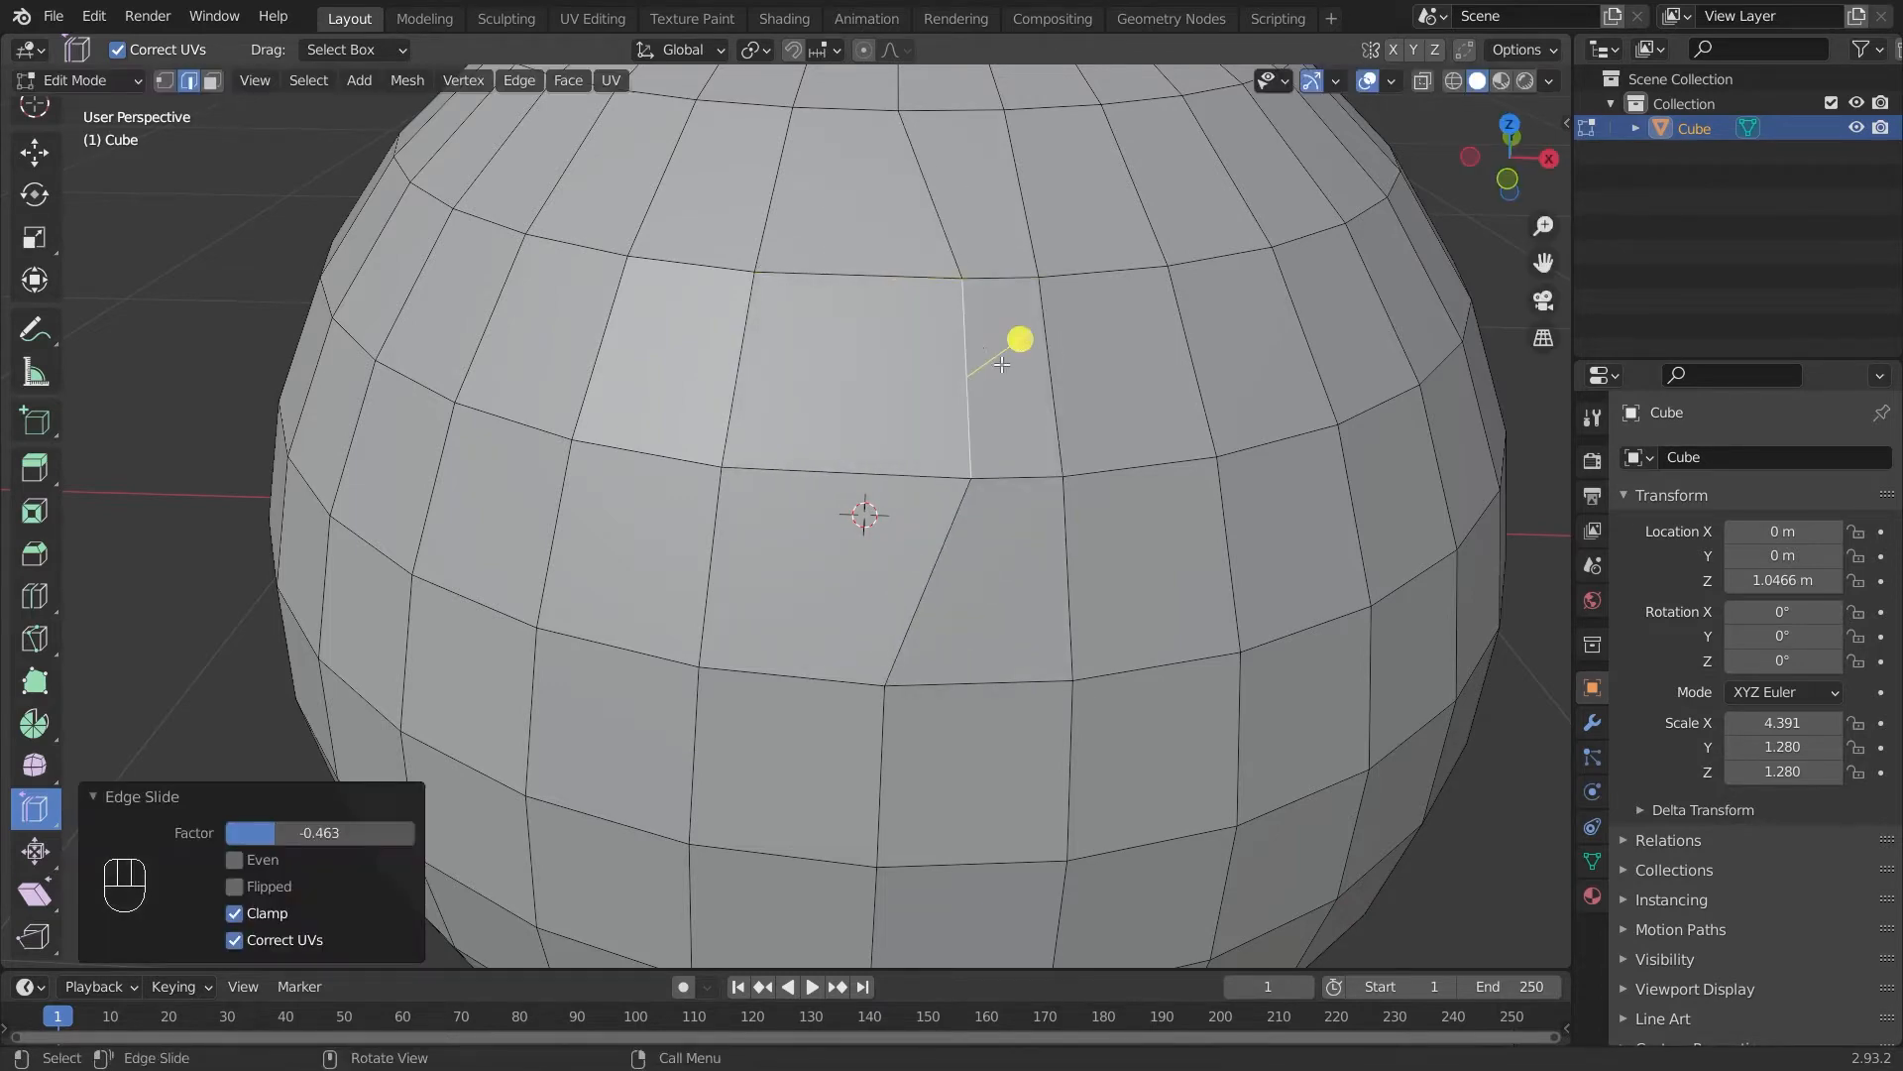
mouse_move(1232, 391)
middle_down()
mouse_move(1151, 349)
mouse_move(1016, 433)
mouse_move(1221, 415)
middle_up()
scroll(1221, 415, up, 1)
scroll(1210, 414, down, 3)
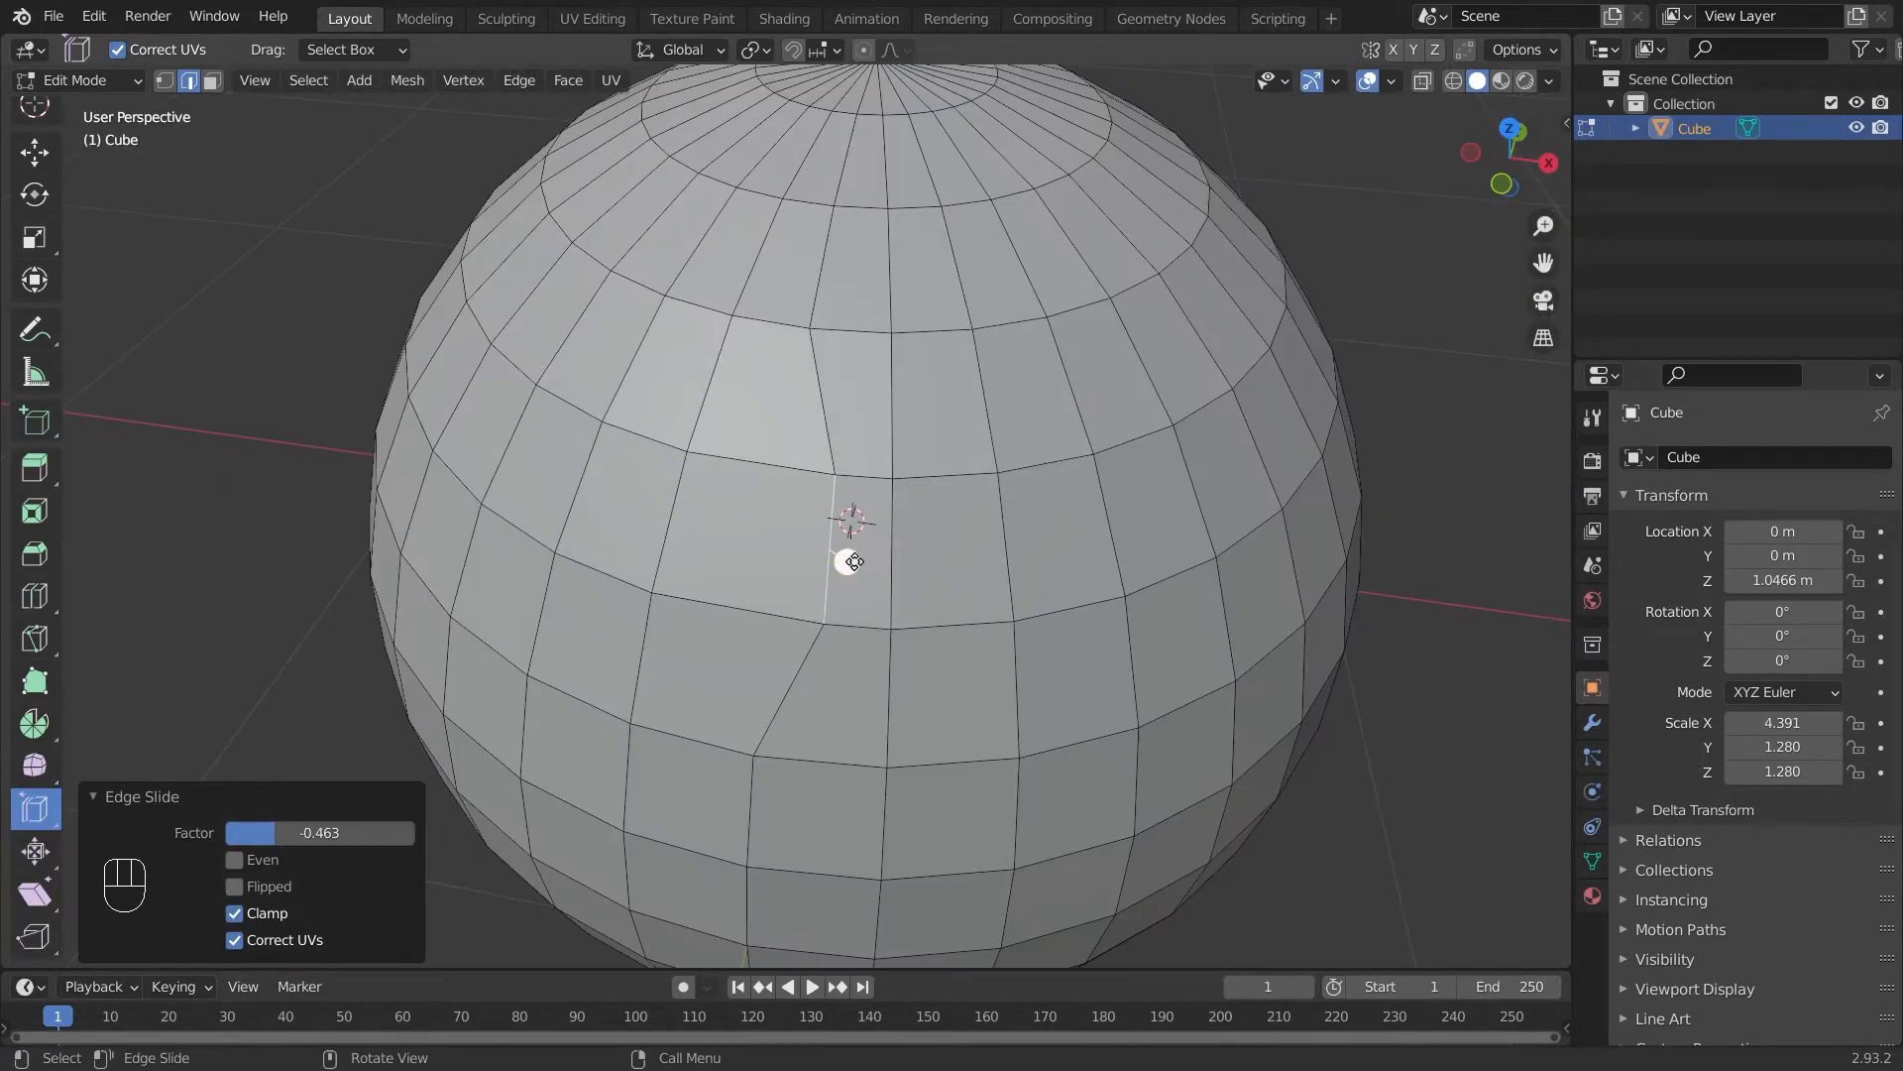
drag(850, 561, 721, 545)
click(357, 689)
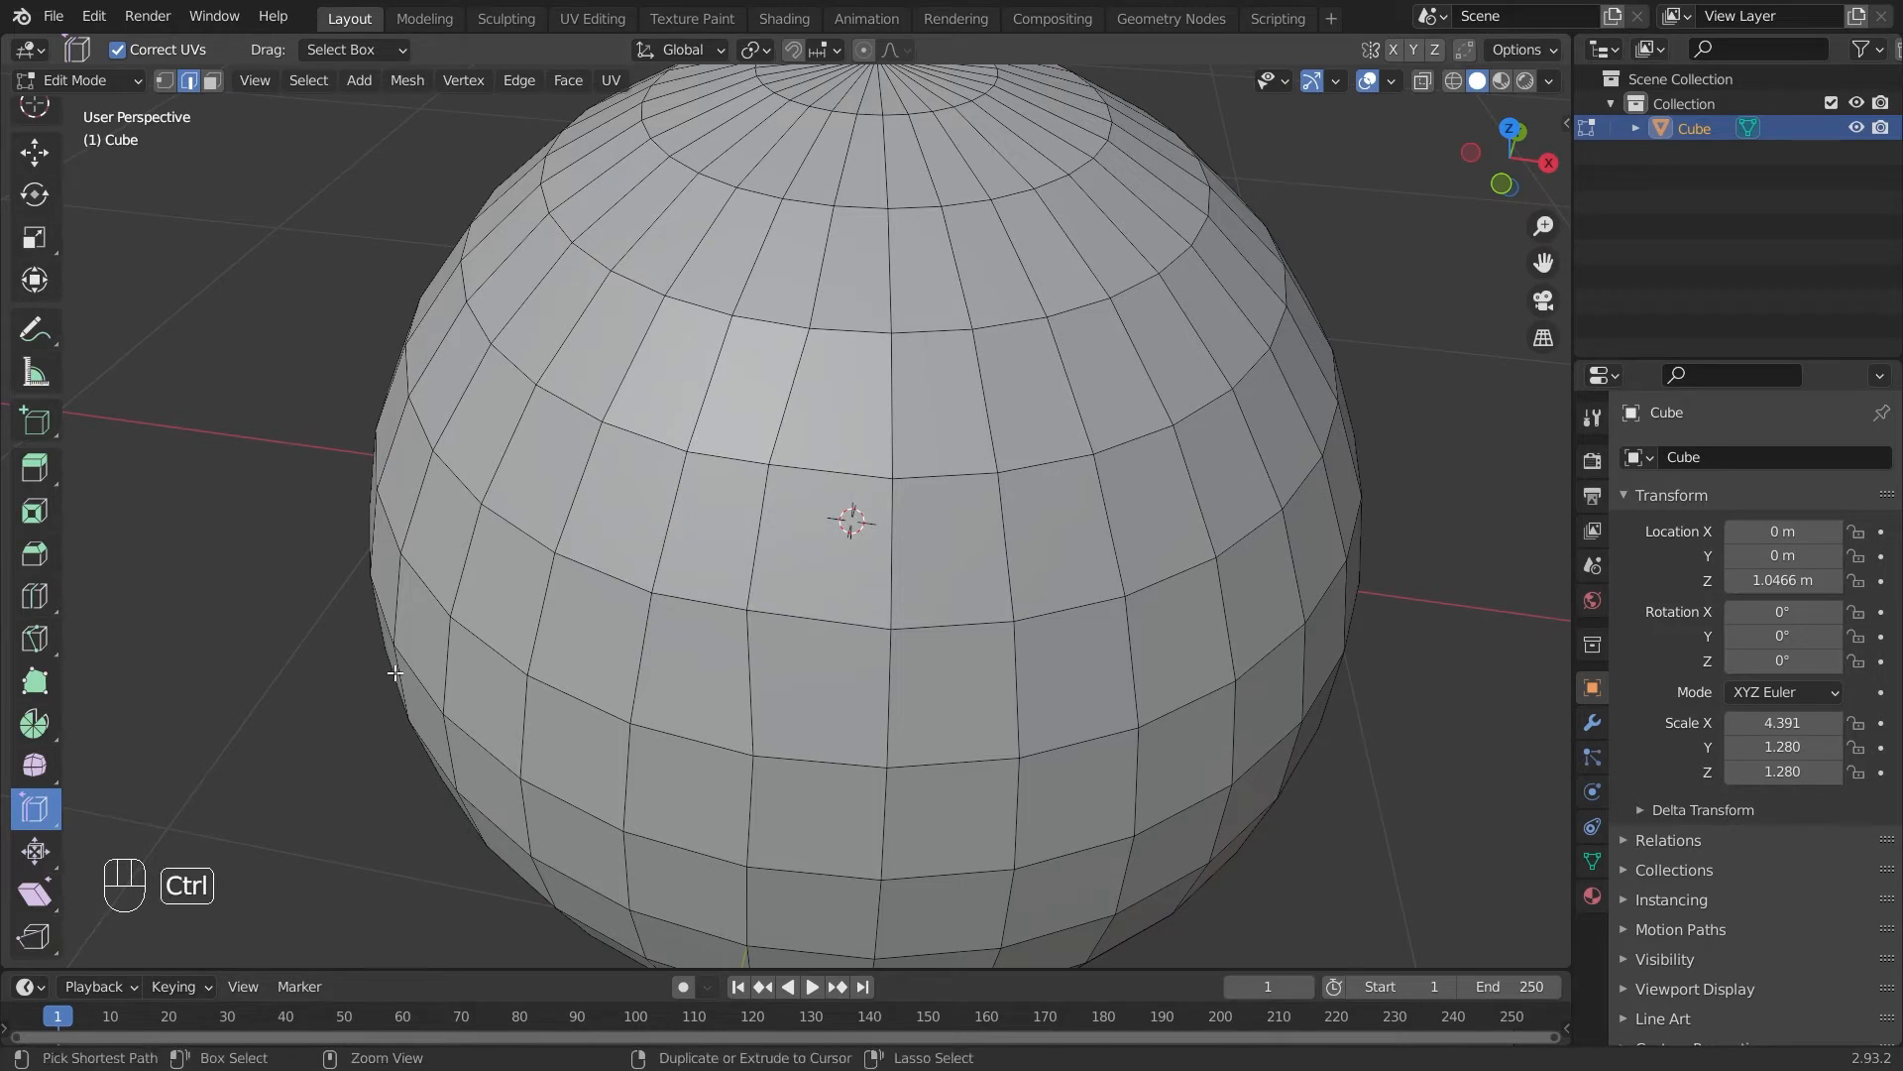
Undo the edge slides on the sphere.
key(ctrl+z)
key(ctrl+z)
key(ctrl+z)
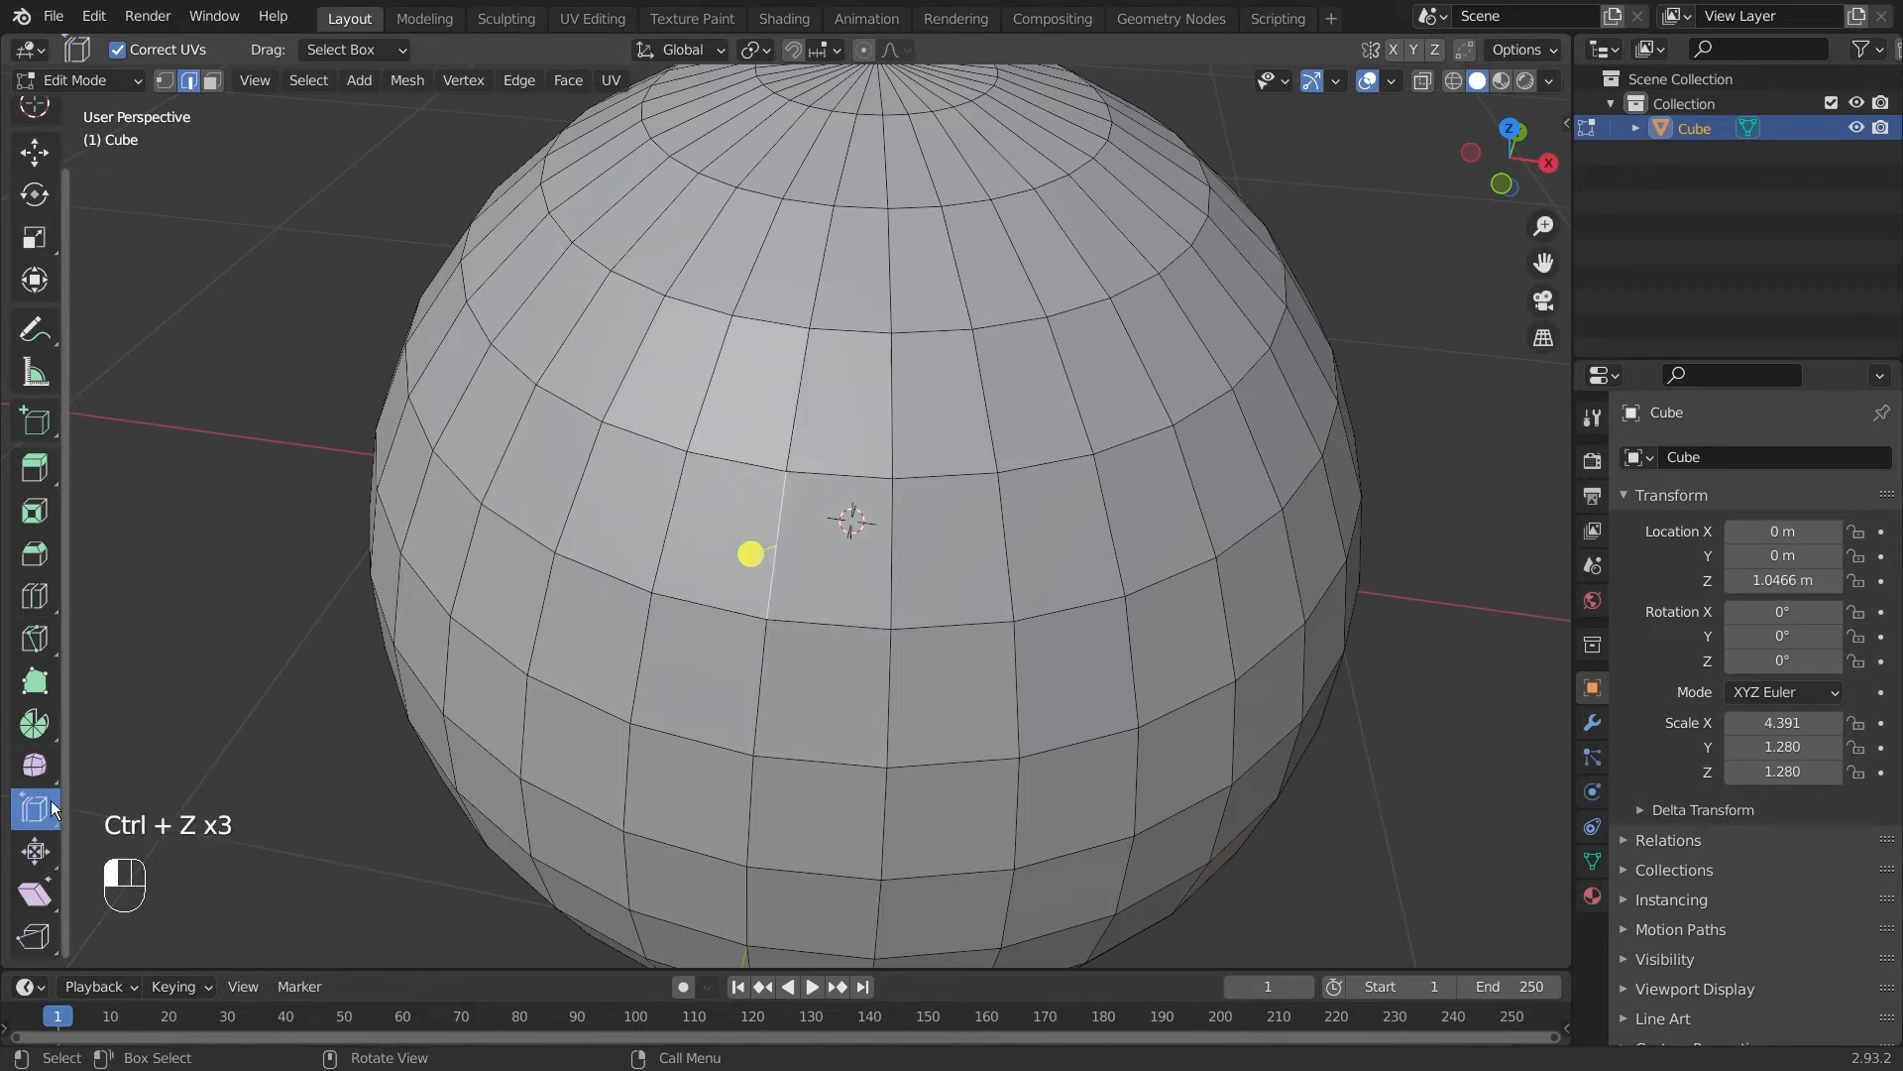
Activate the Vertex Slide tool, and in vertex select mode pick the upper vertex of the previously selected edge.
drag(35, 807, 127, 872)
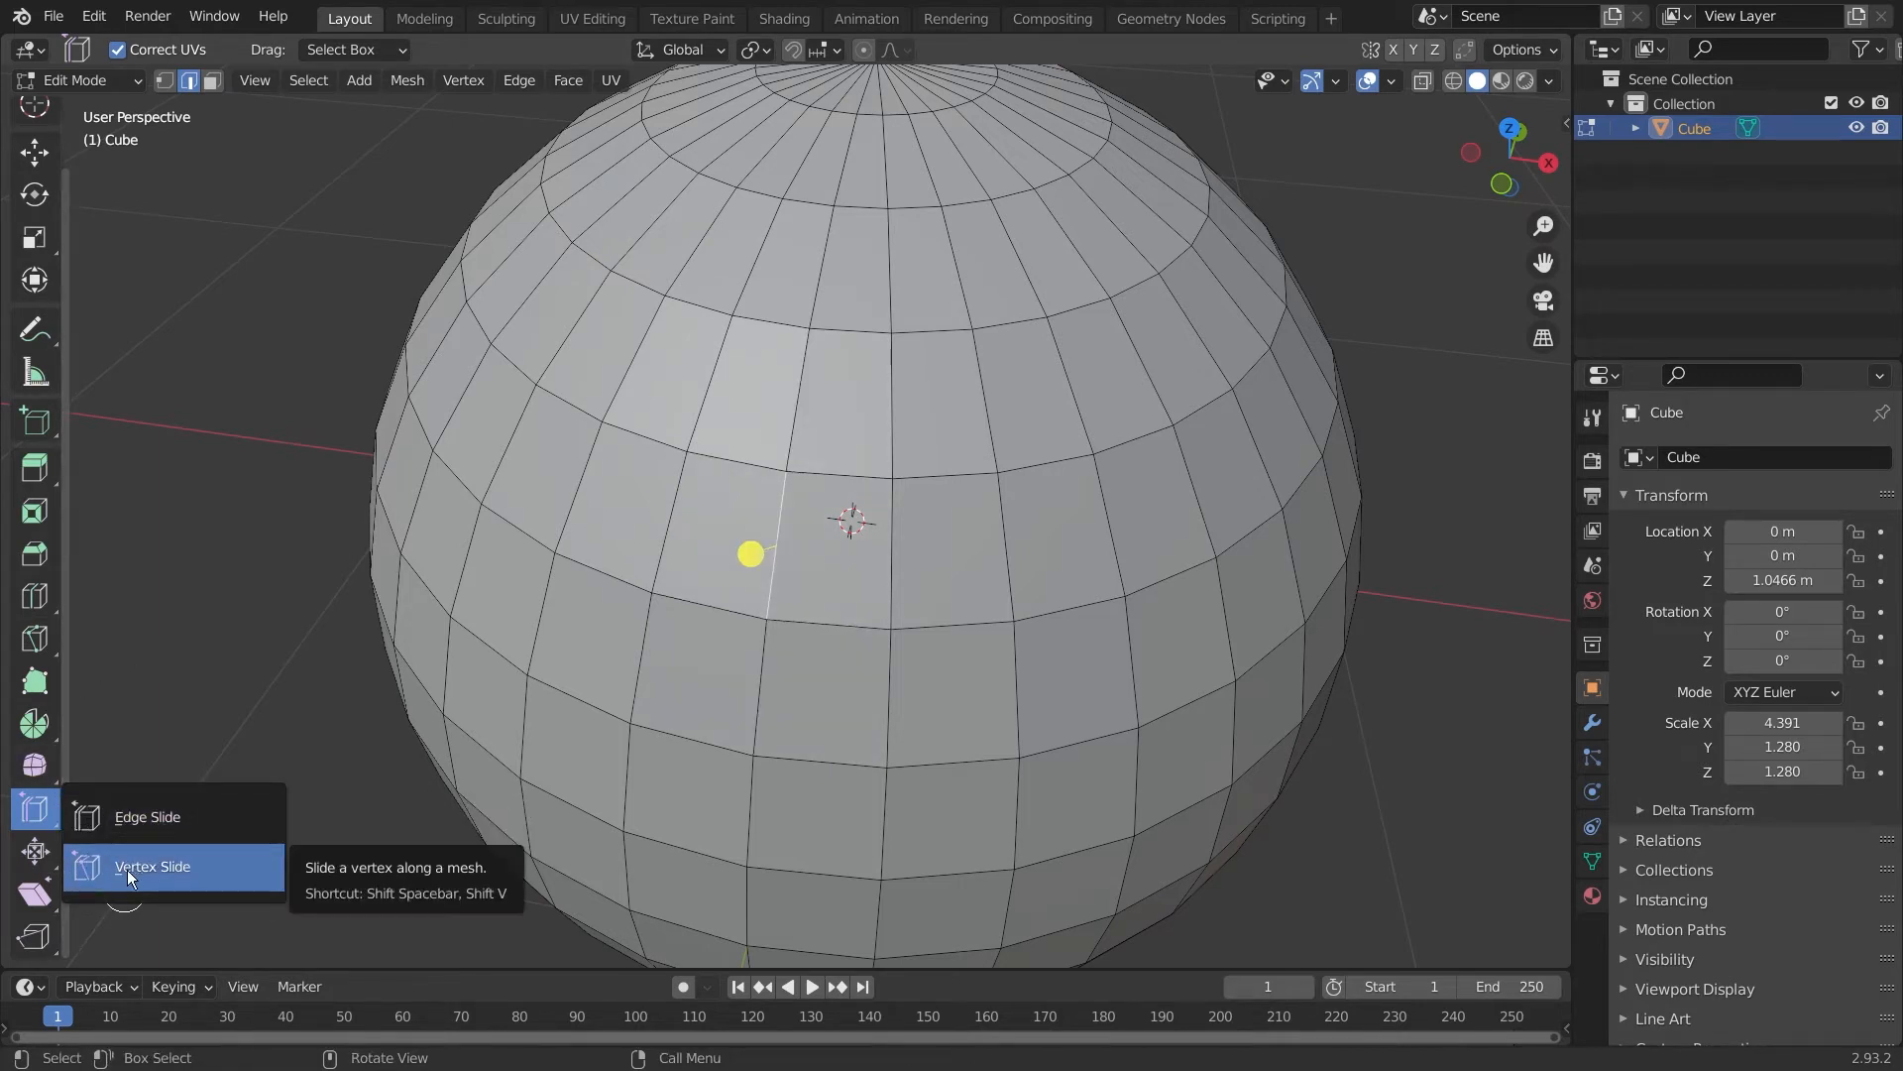
drag(127, 870, 127, 870)
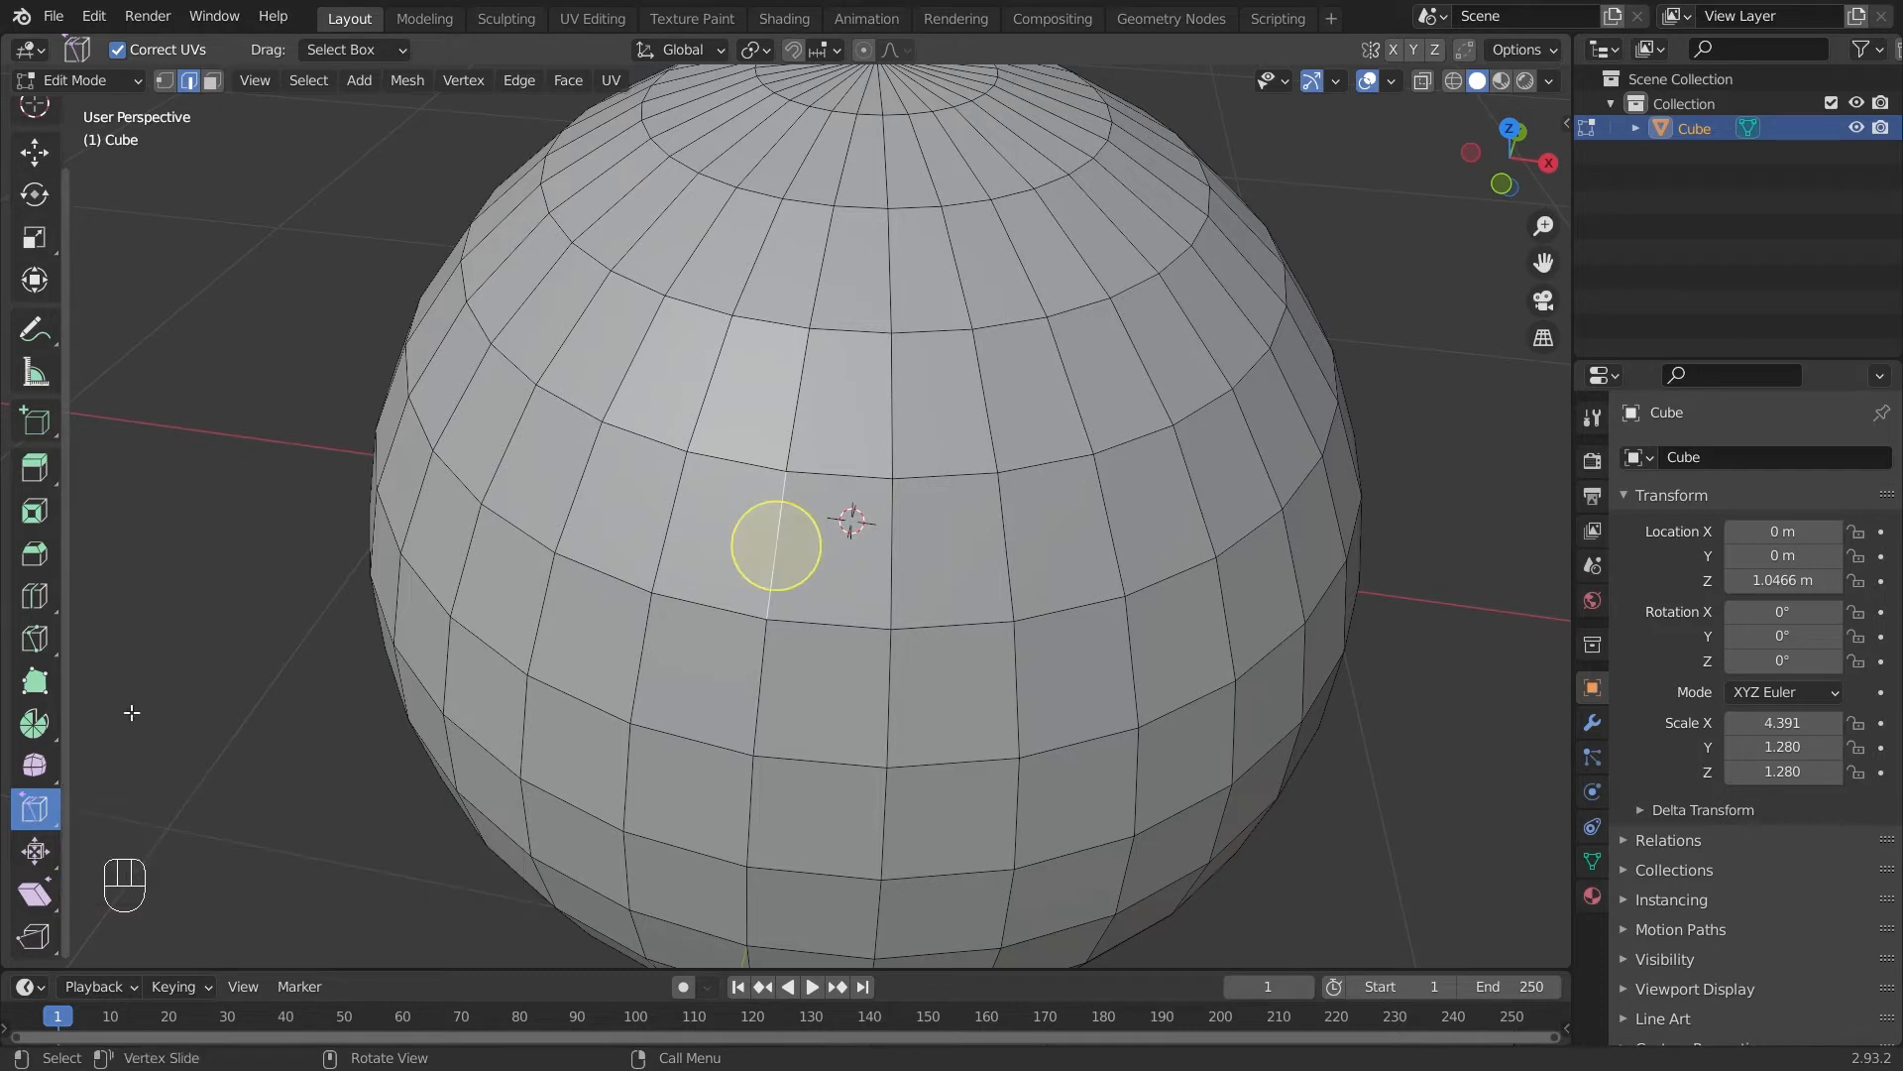
click(164, 80)
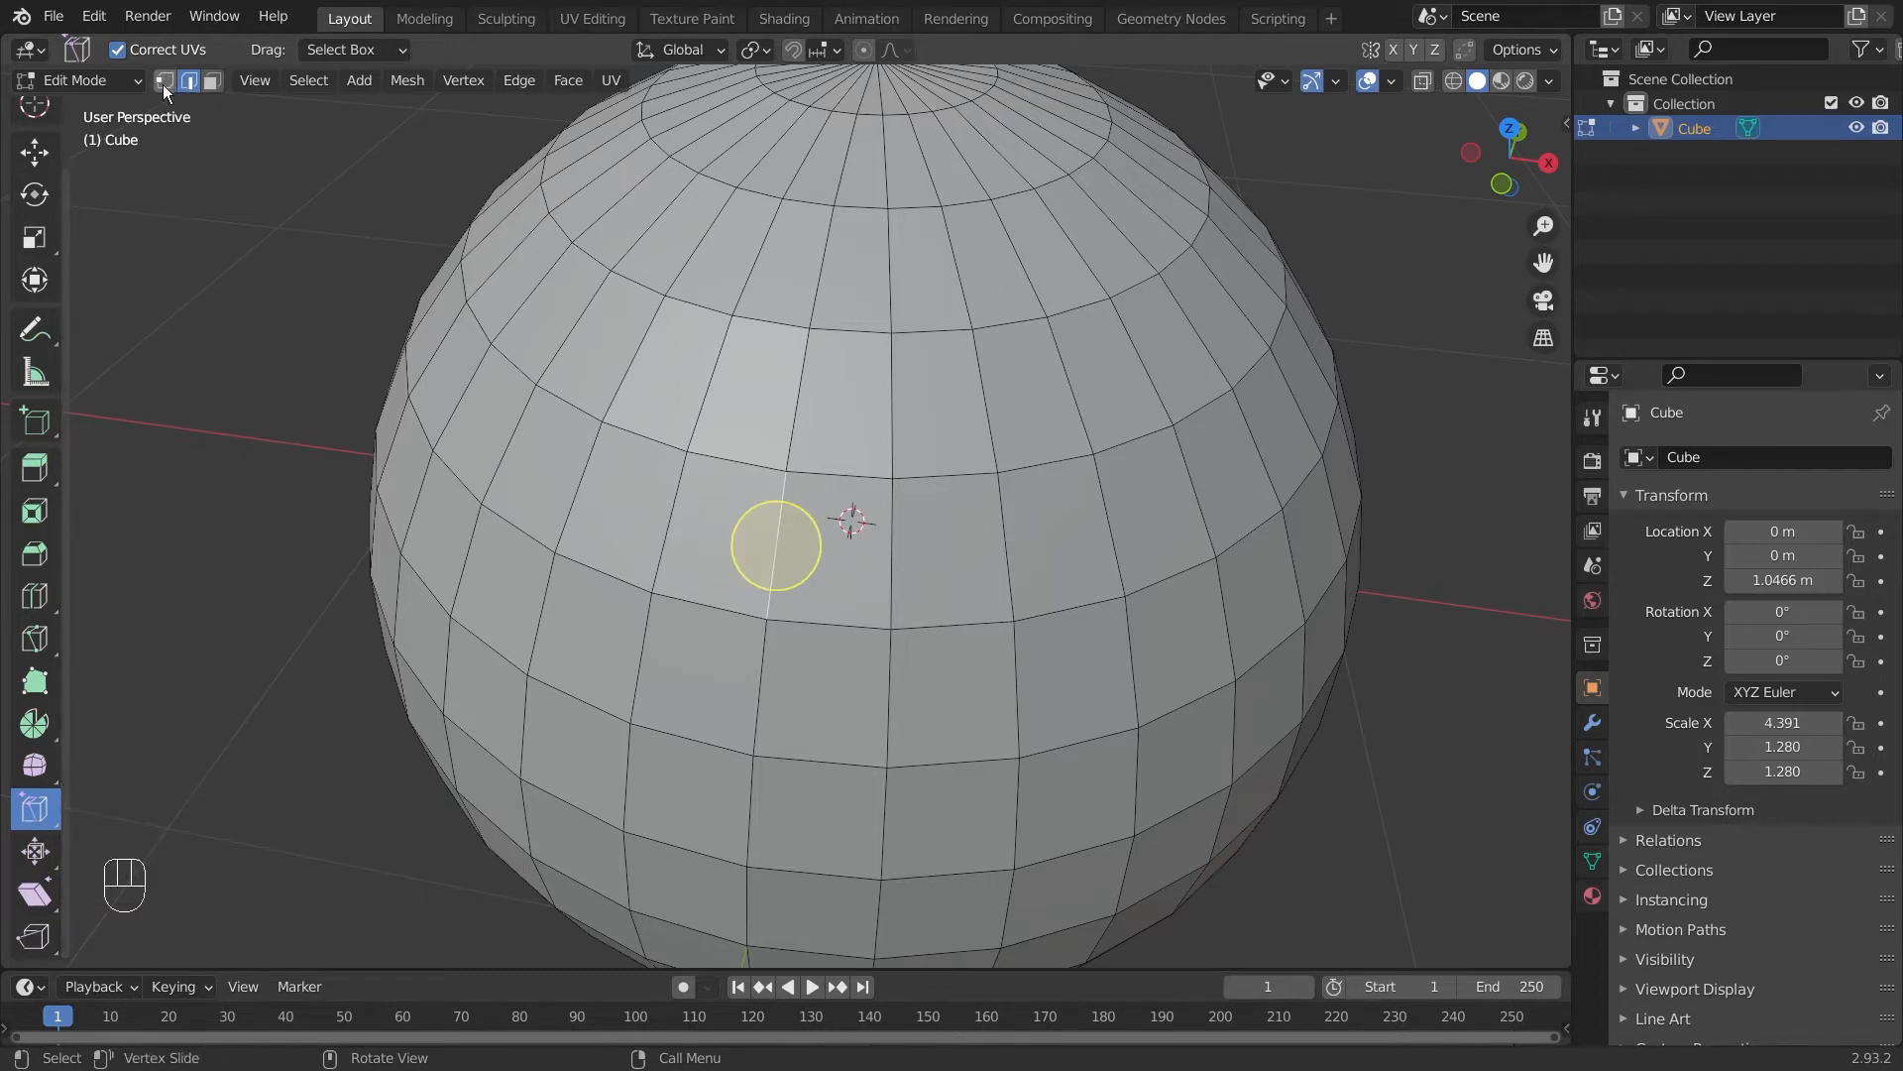
click(782, 473)
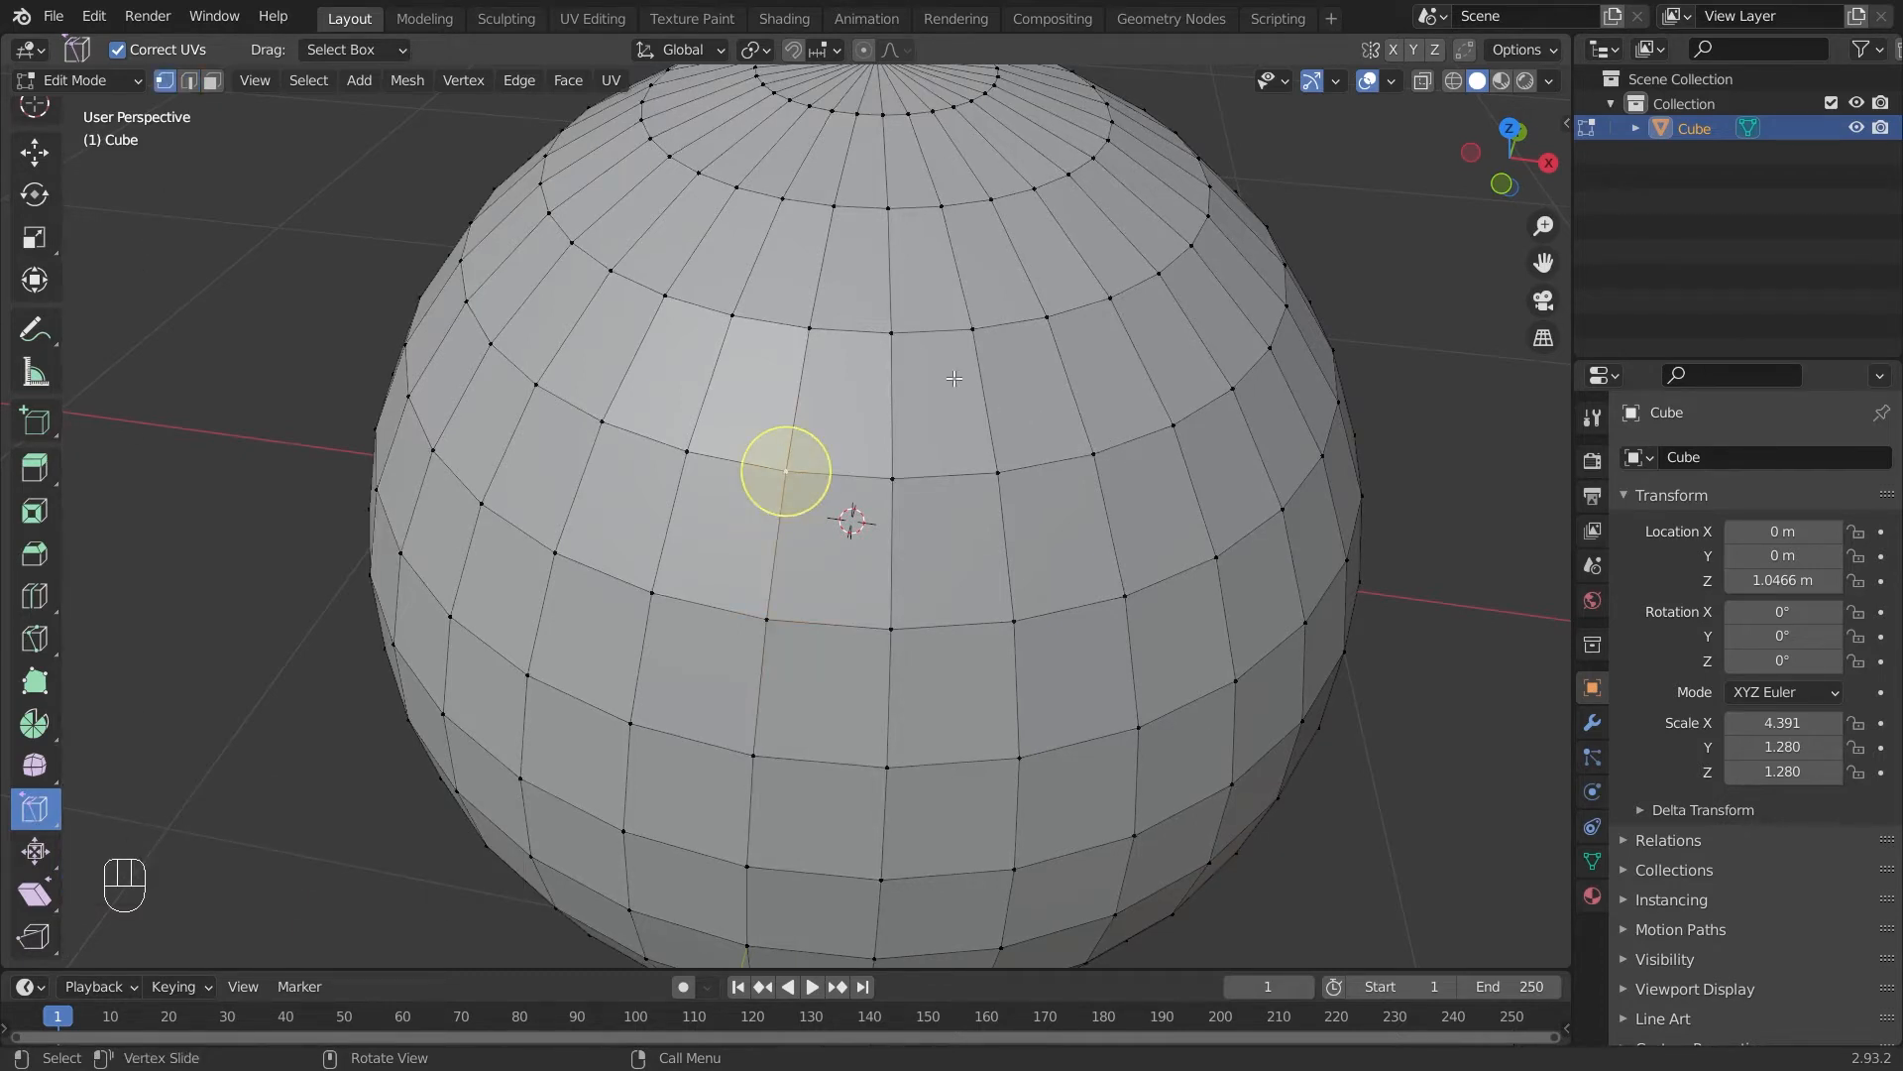
Slide the selected vertex by a factor of about 0.031 and continue sliding it along its connecting edges.
middle_drag(906, 349, 914, 364)
scroll(912, 366, up, 1)
mouse_move(782, 384)
middle_down()
mouse_move(838, 397)
mouse_move(808, 381)
middle_up()
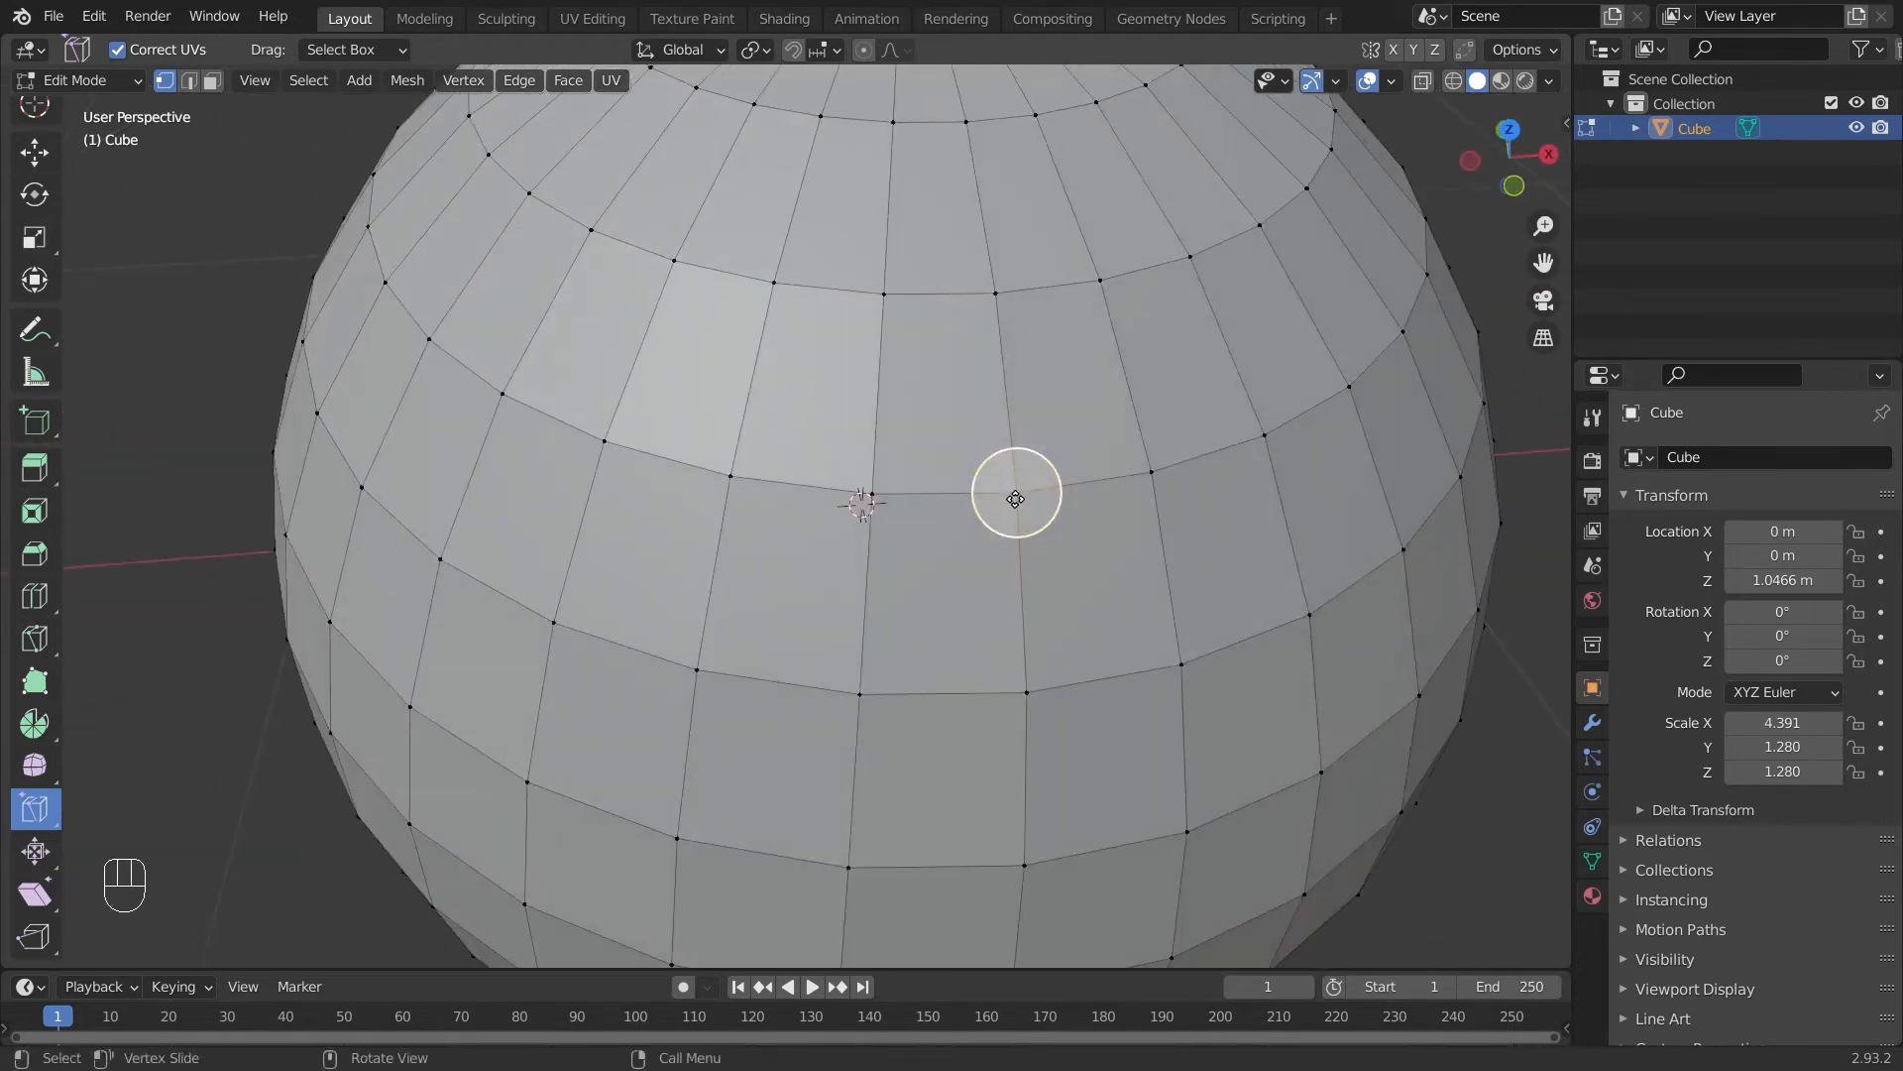
mouse_move(1017, 493)
mouse_down()
mouse_move(957, 436)
mouse_move(1021, 498)
mouse_move(999, 307)
mouse_move(1062, 774)
mouse_move(1047, 493)
mouse_move(848, 493)
mouse_move(1223, 476)
mouse_move(1011, 490)
mouse_up()
middle_drag(1011, 491, 1175, 558)
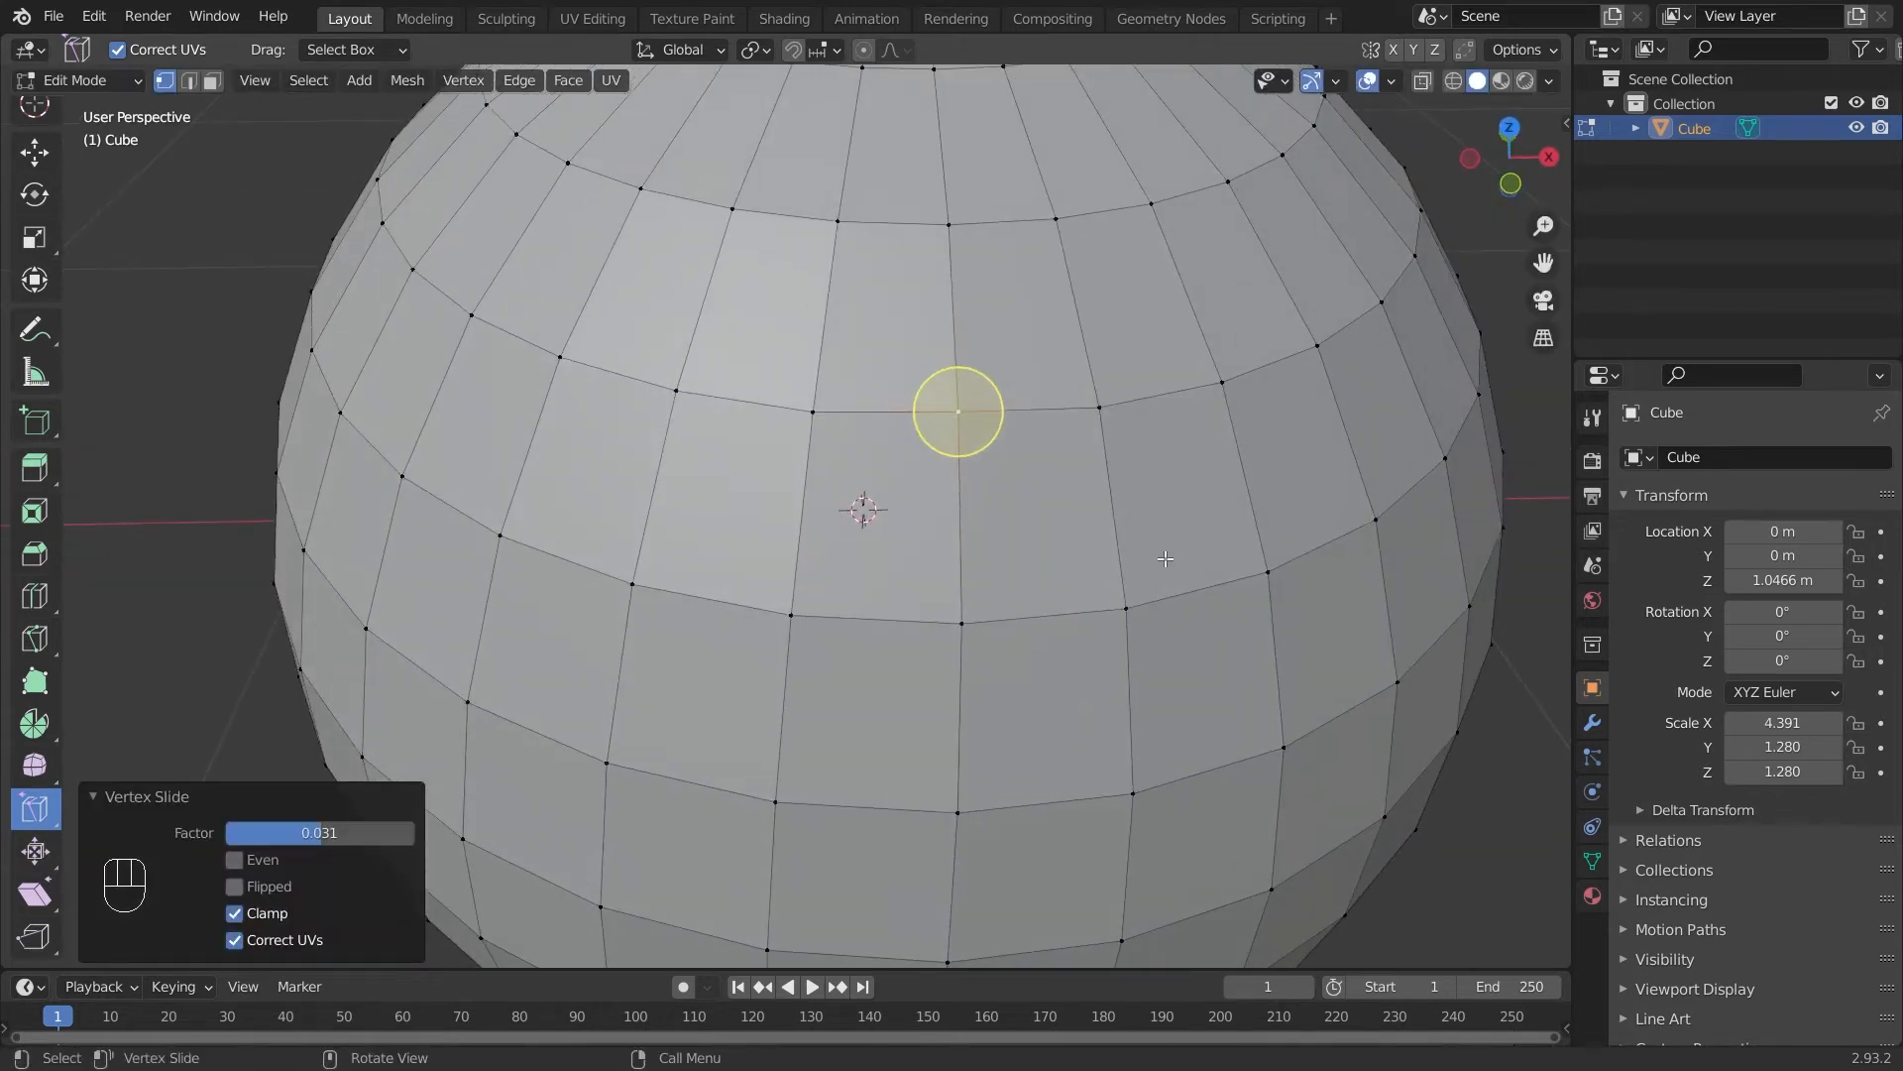
mouse_move(294, 831)
mouse_down()
mouse_move(342, 831)
mouse_move(319, 830)
mouse_up()
drag(960, 493, 964, 624)
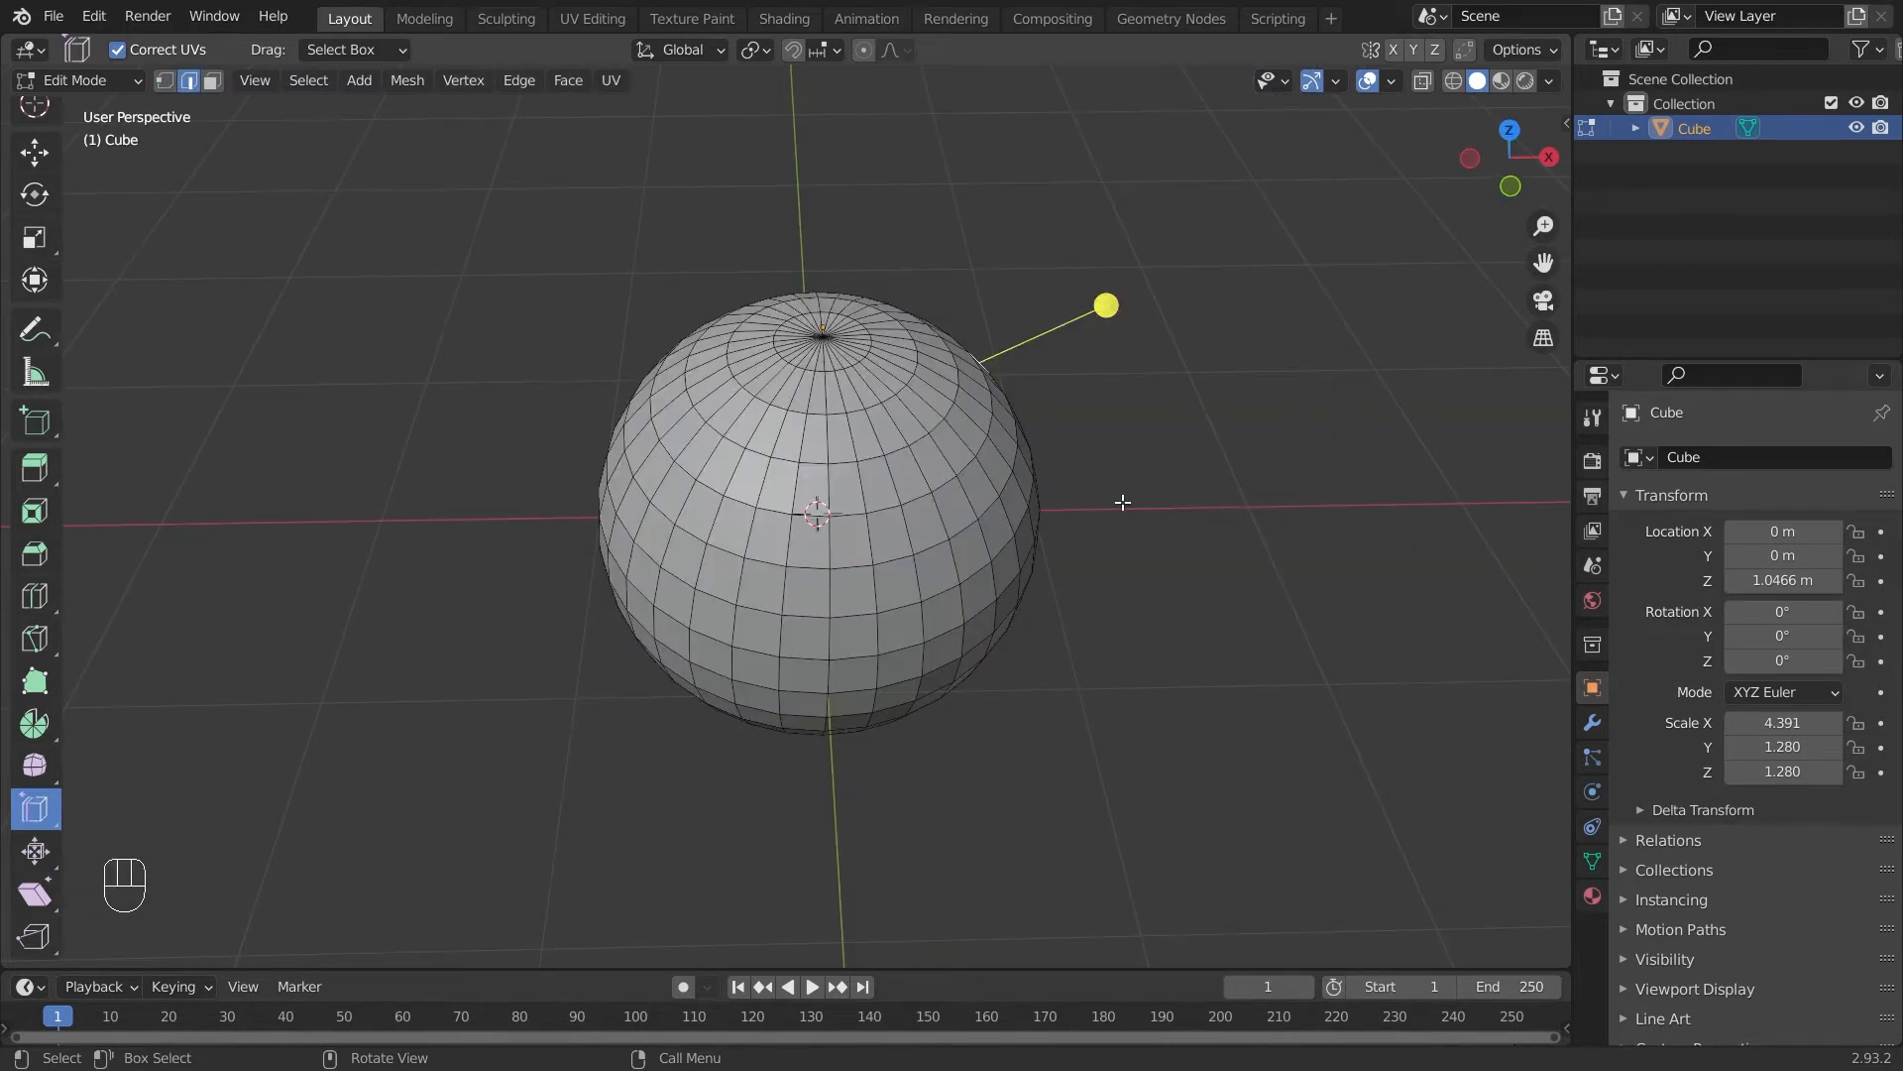
Delete all of the sphere's geometry and add a cube in its place.
middle_drag(1123, 502, 1098, 463)
scroll(1110, 447, up, 1)
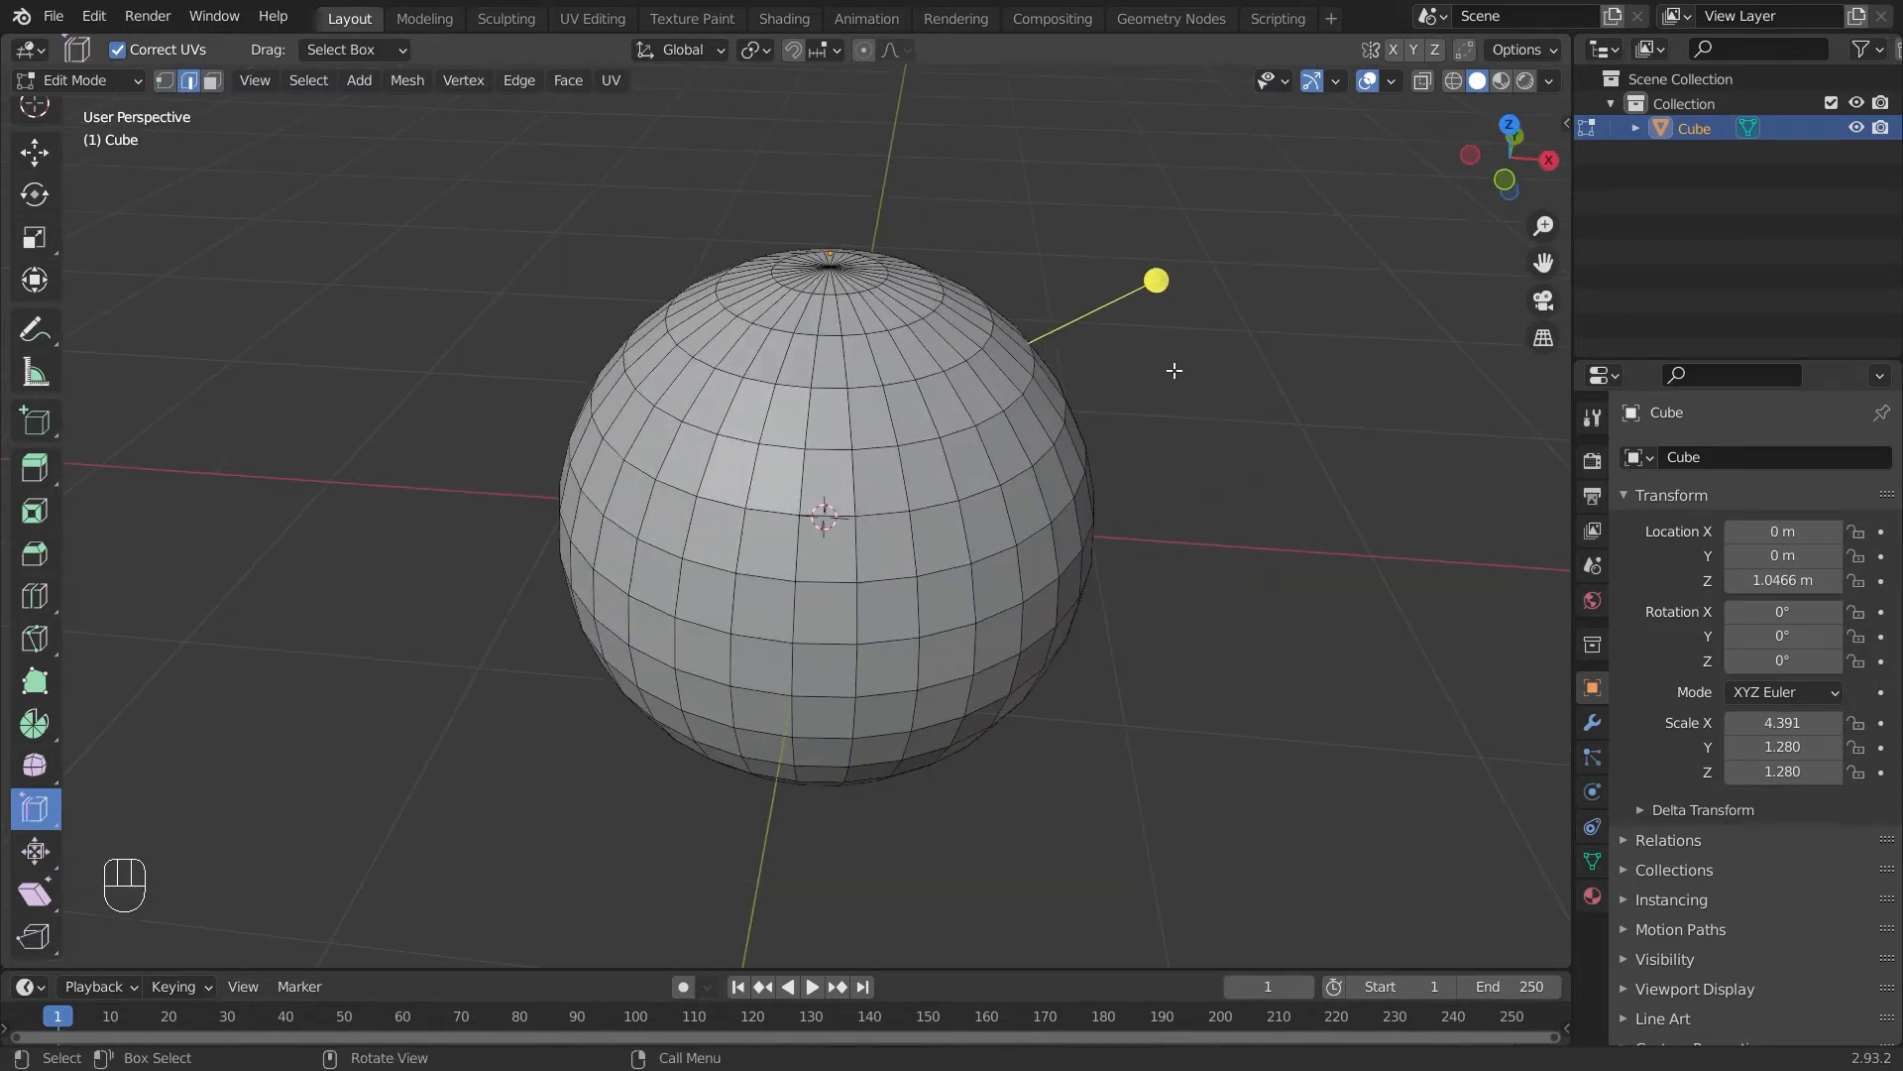
key(a)
key(Delete)
click(1128, 366)
key(shift+a)
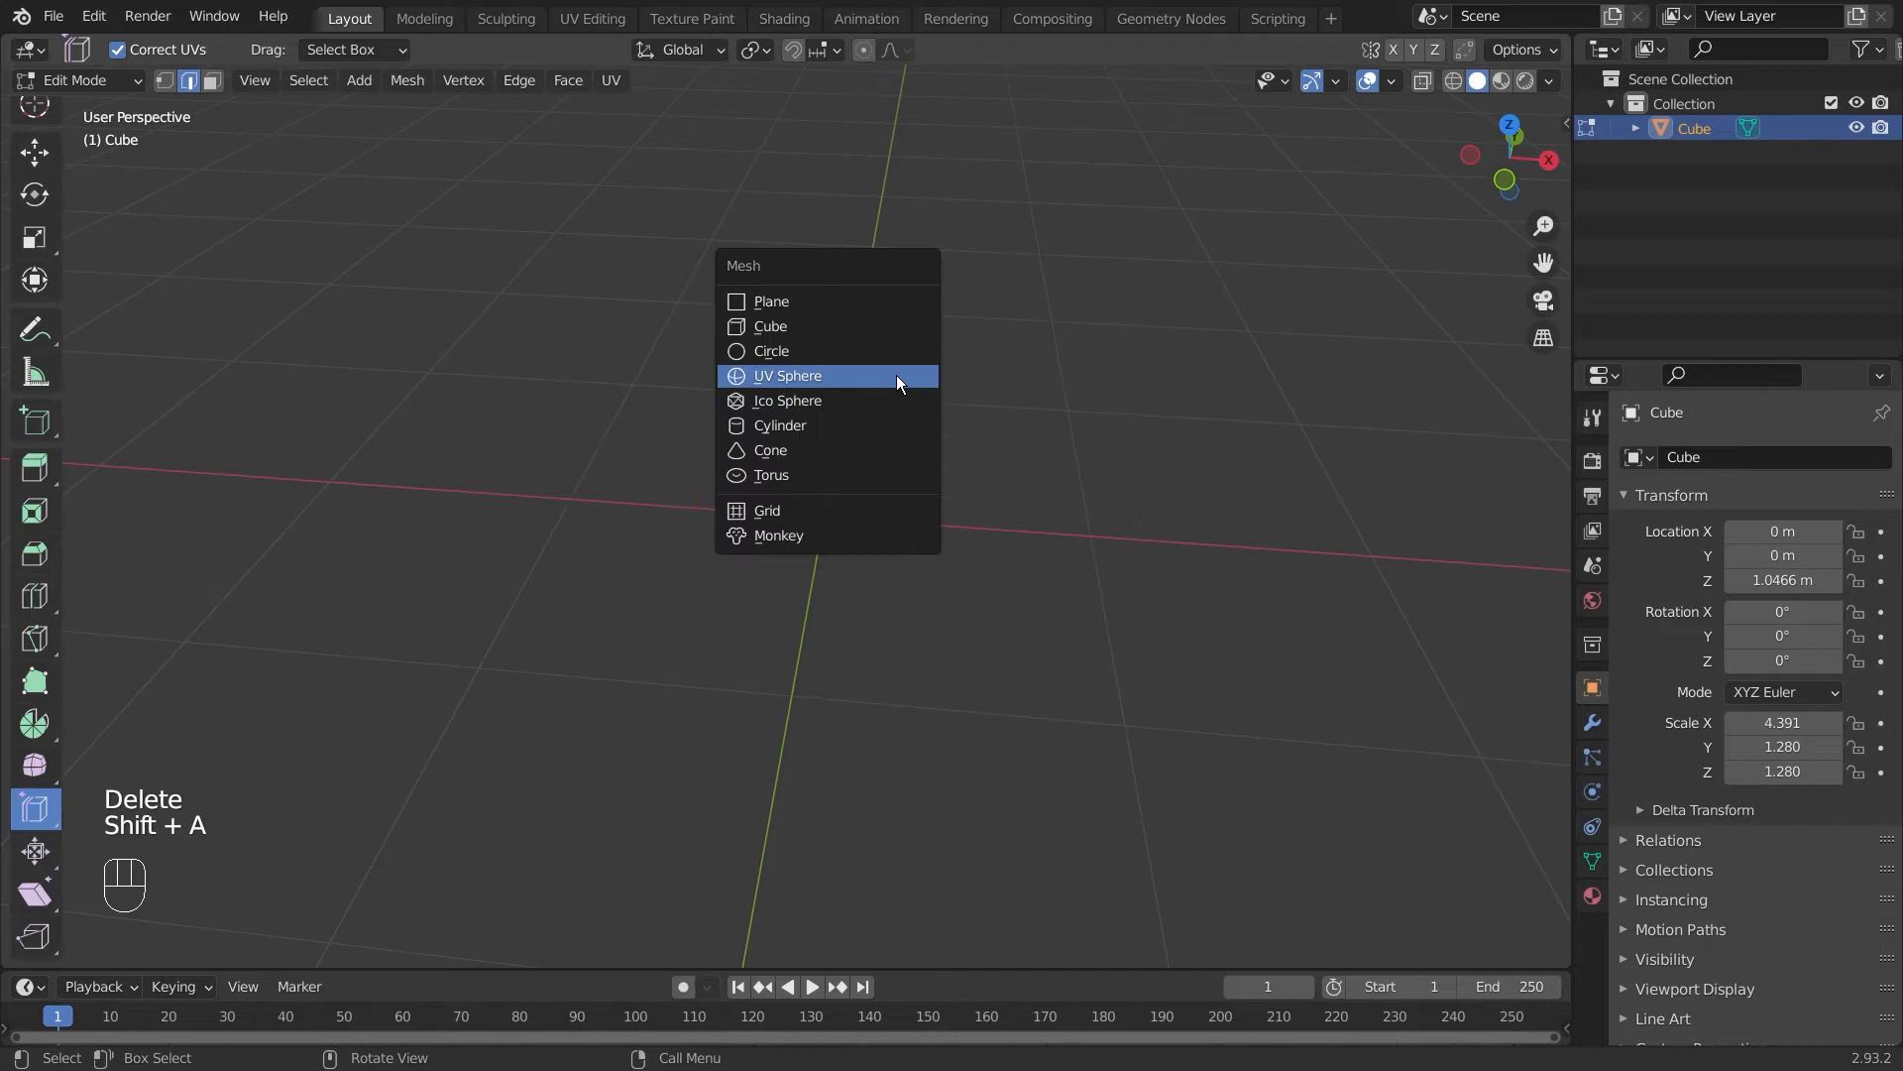
click(858, 331)
scroll(1052, 475, down, 5)
mouse_move(1011, 466)
middle_down()
mouse_move(1052, 475)
mouse_move(1002, 448)
middle_up()
Scale the cube along the X axis into a long box and deselect it.
key(s)
key(x)
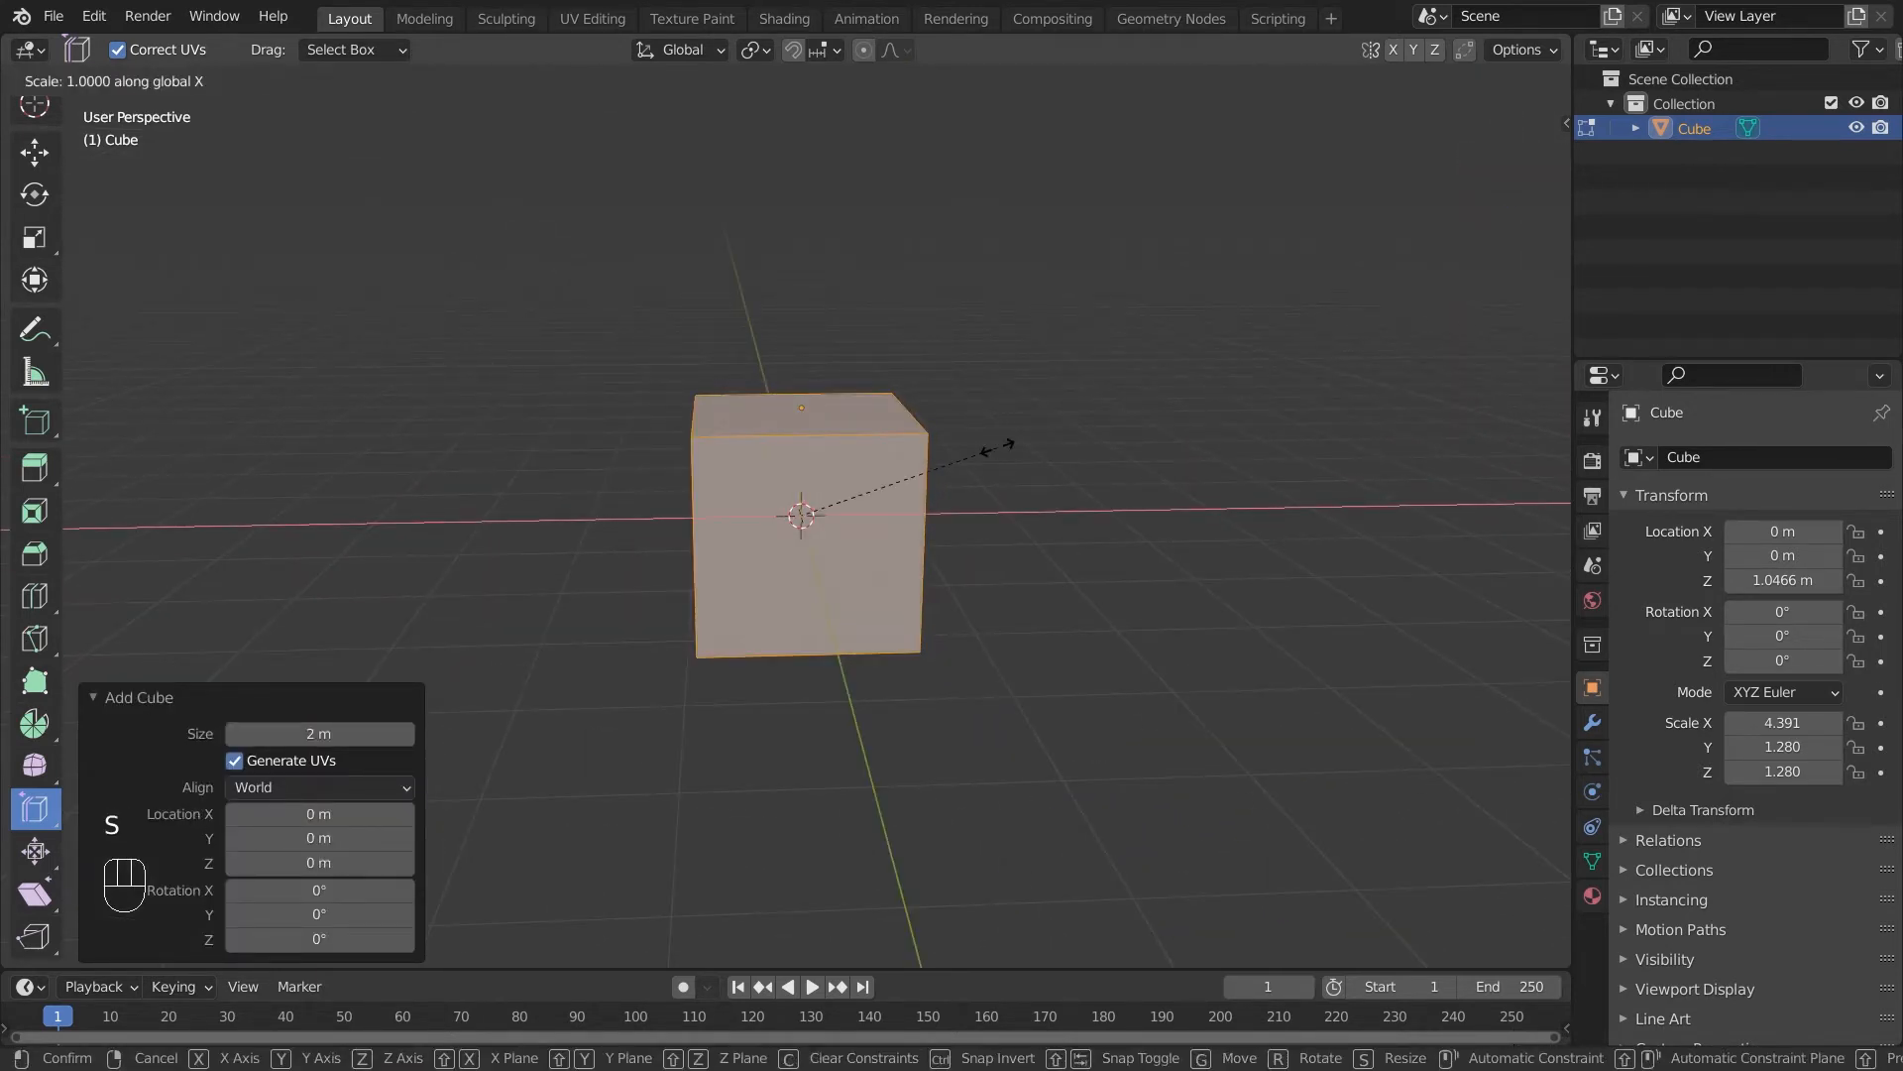
click(1373, 406)
middle_drag(1215, 342, 1135, 404)
key(alt+a)
middle_drag(913, 549, 859, 433)
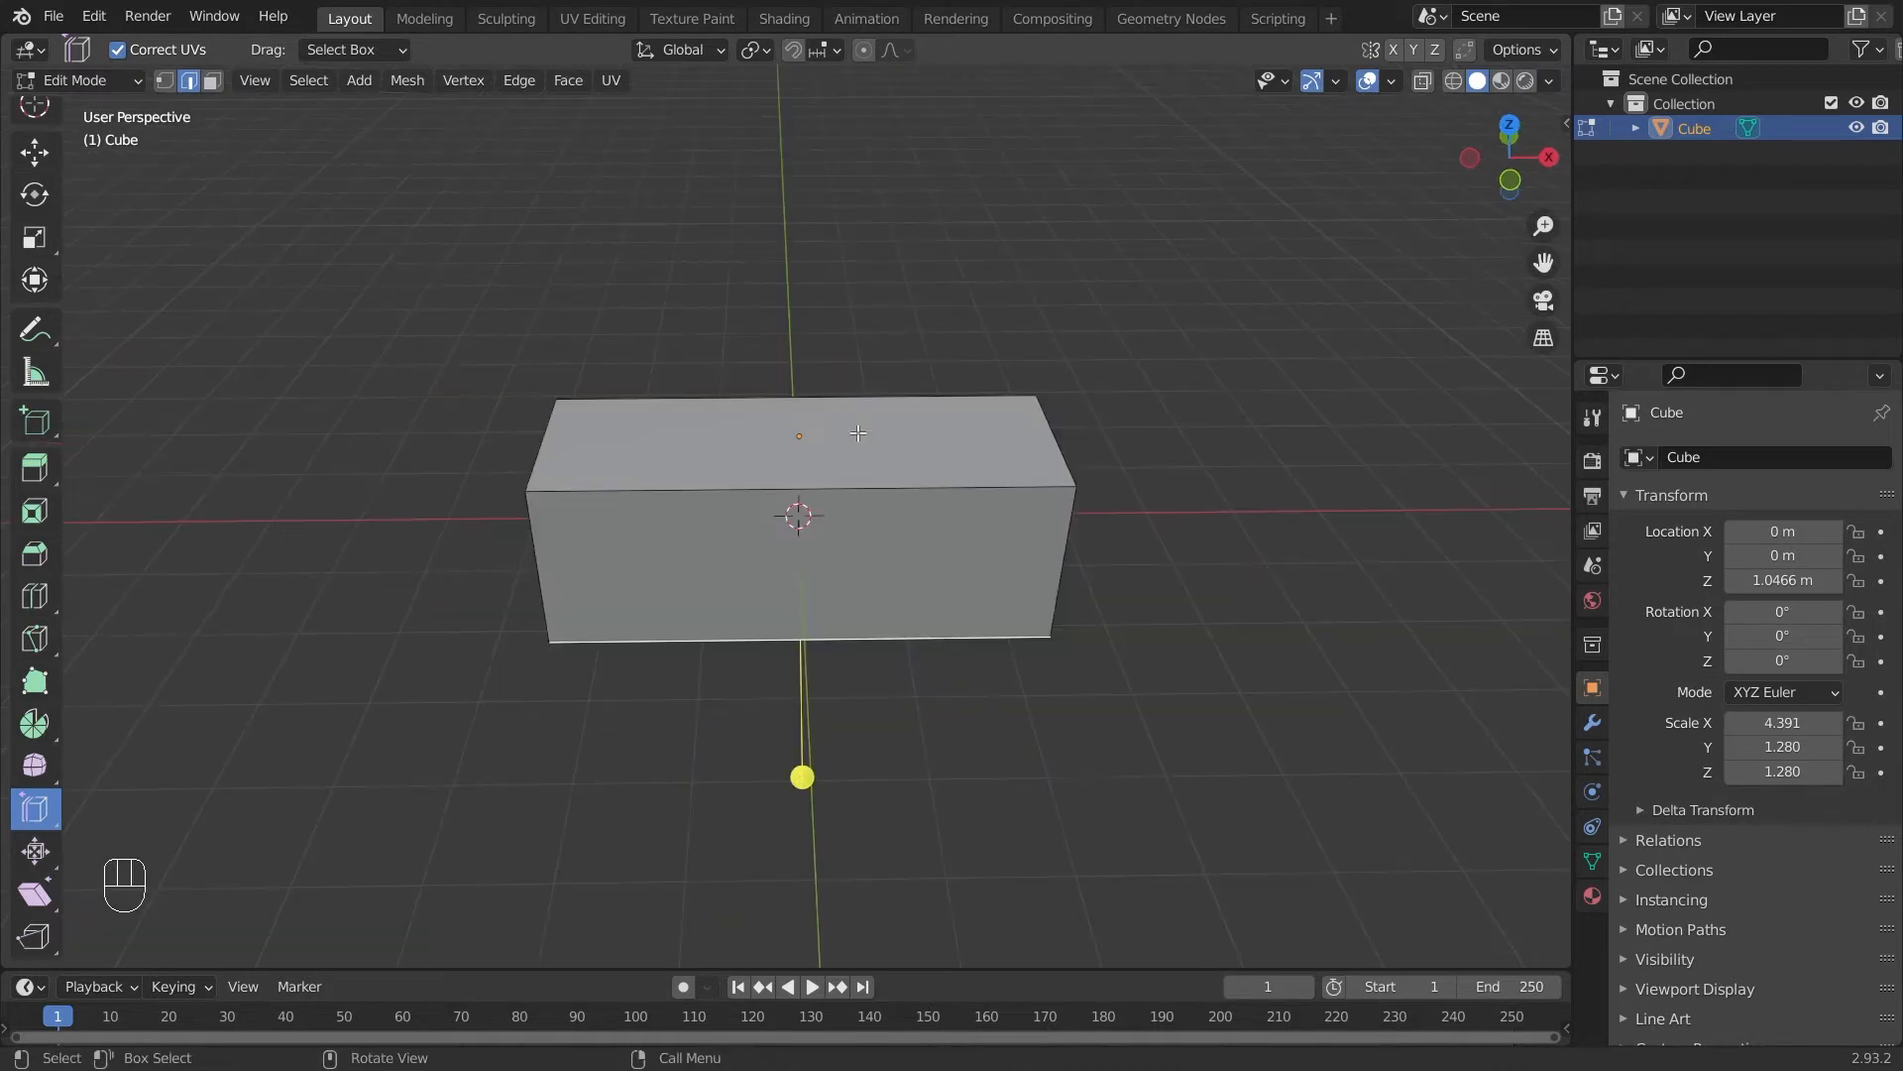
Add one loop cut across the length of the box, shift it off-centre toward the +X end, and deselect it.
key(ctrl+r)
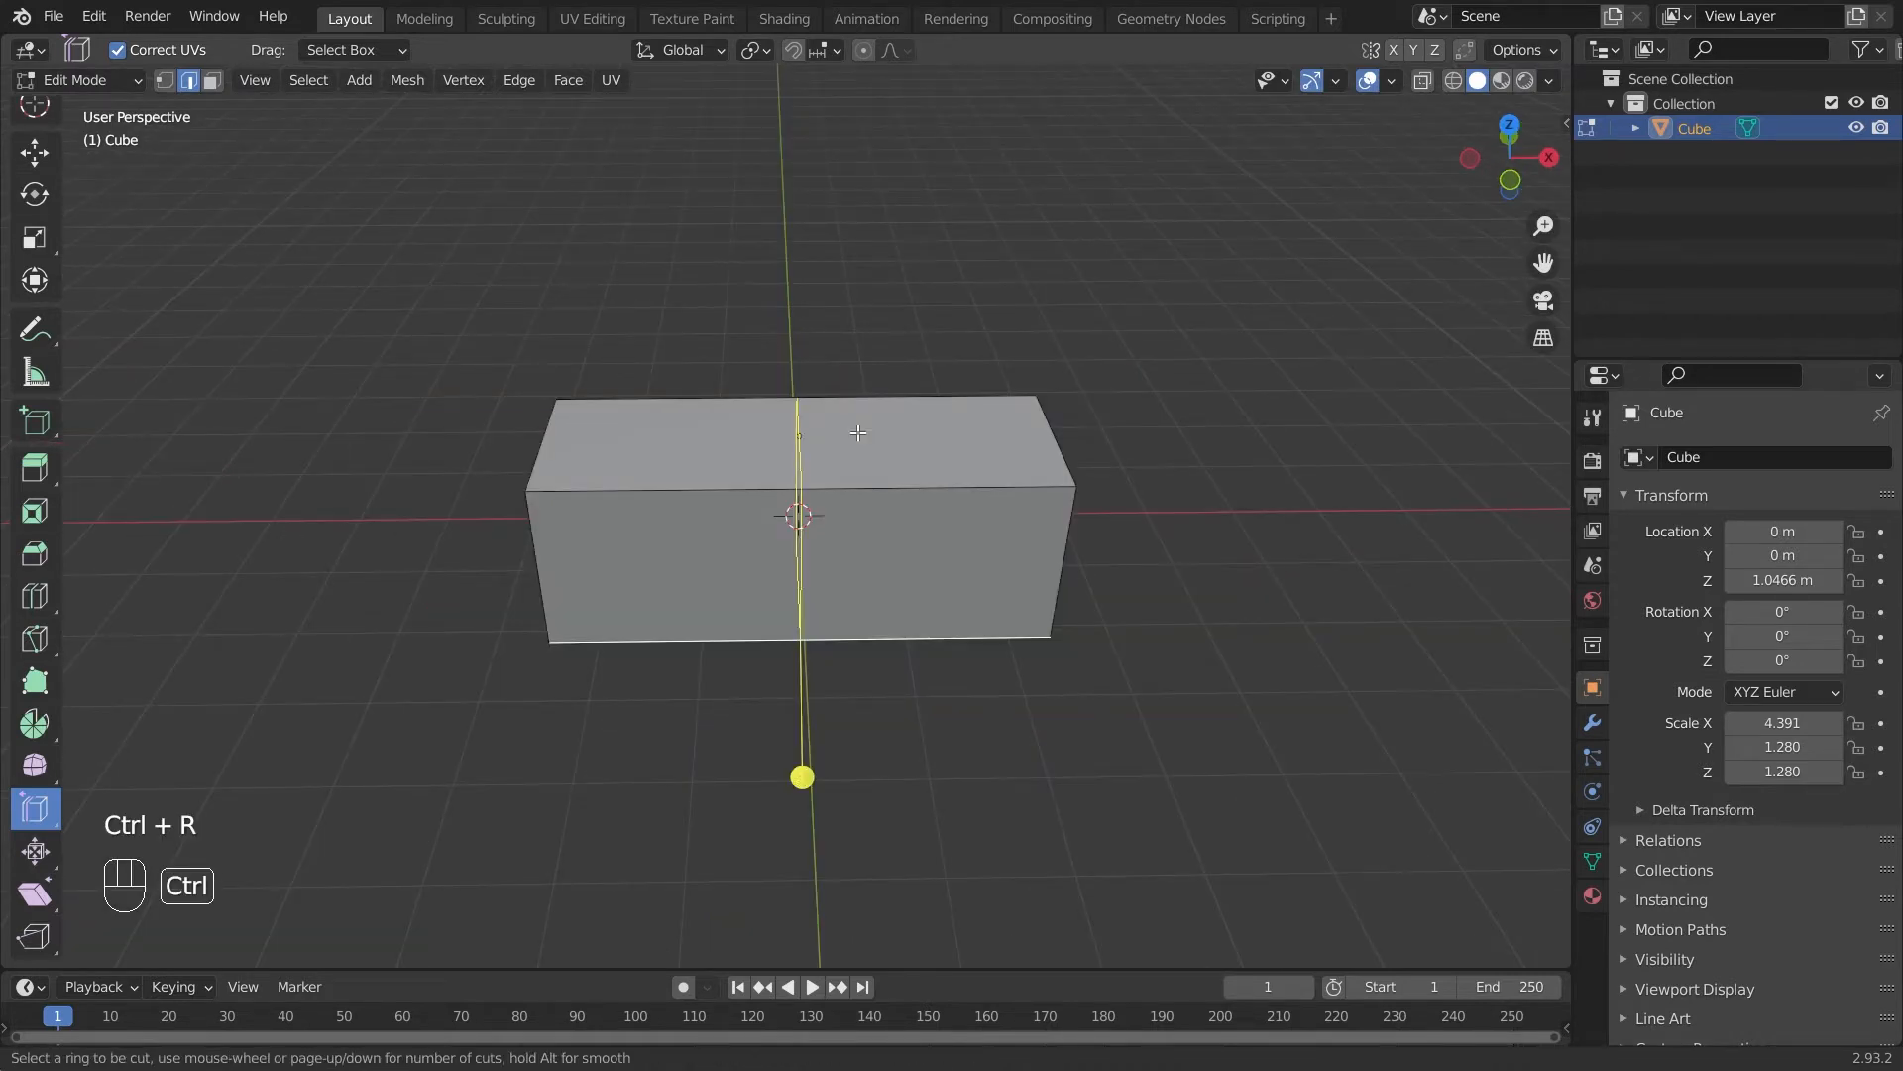
click(857, 432)
right_click(858, 432)
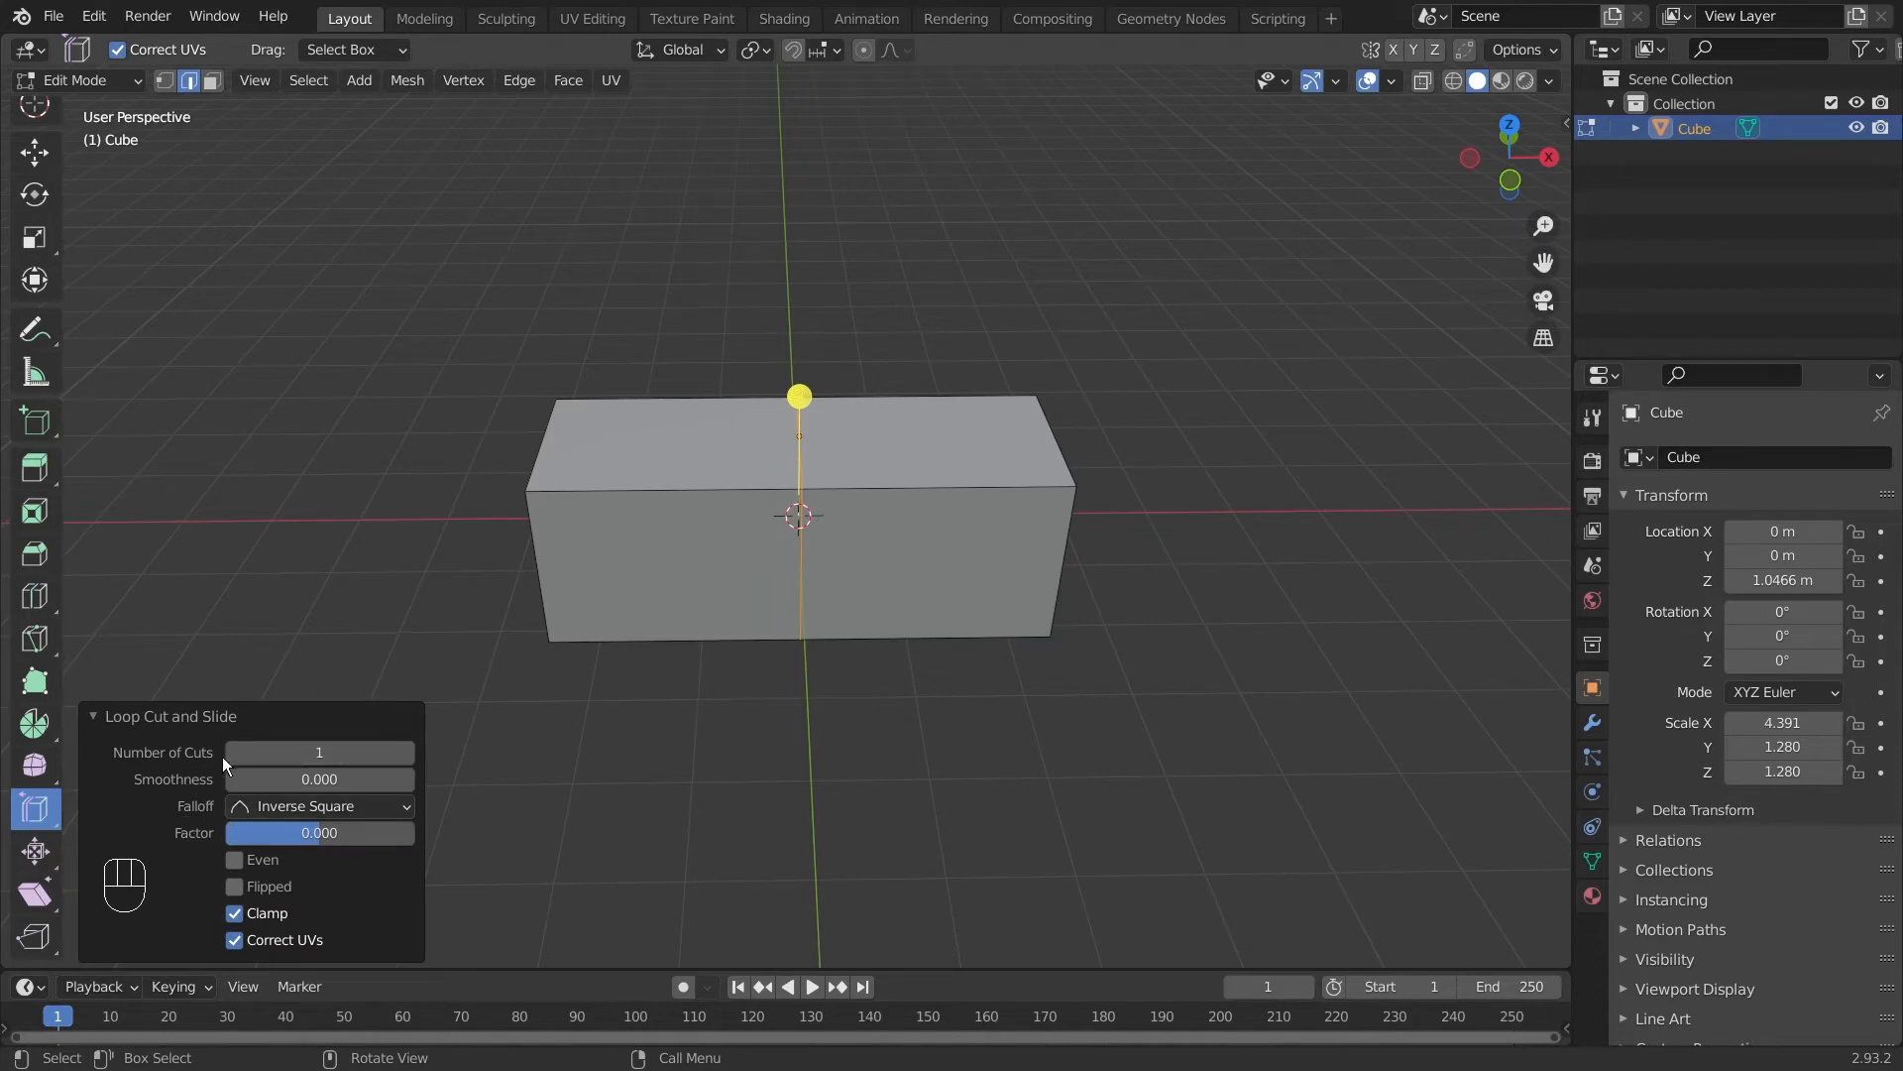
drag(285, 838, 350, 832)
click(387, 600)
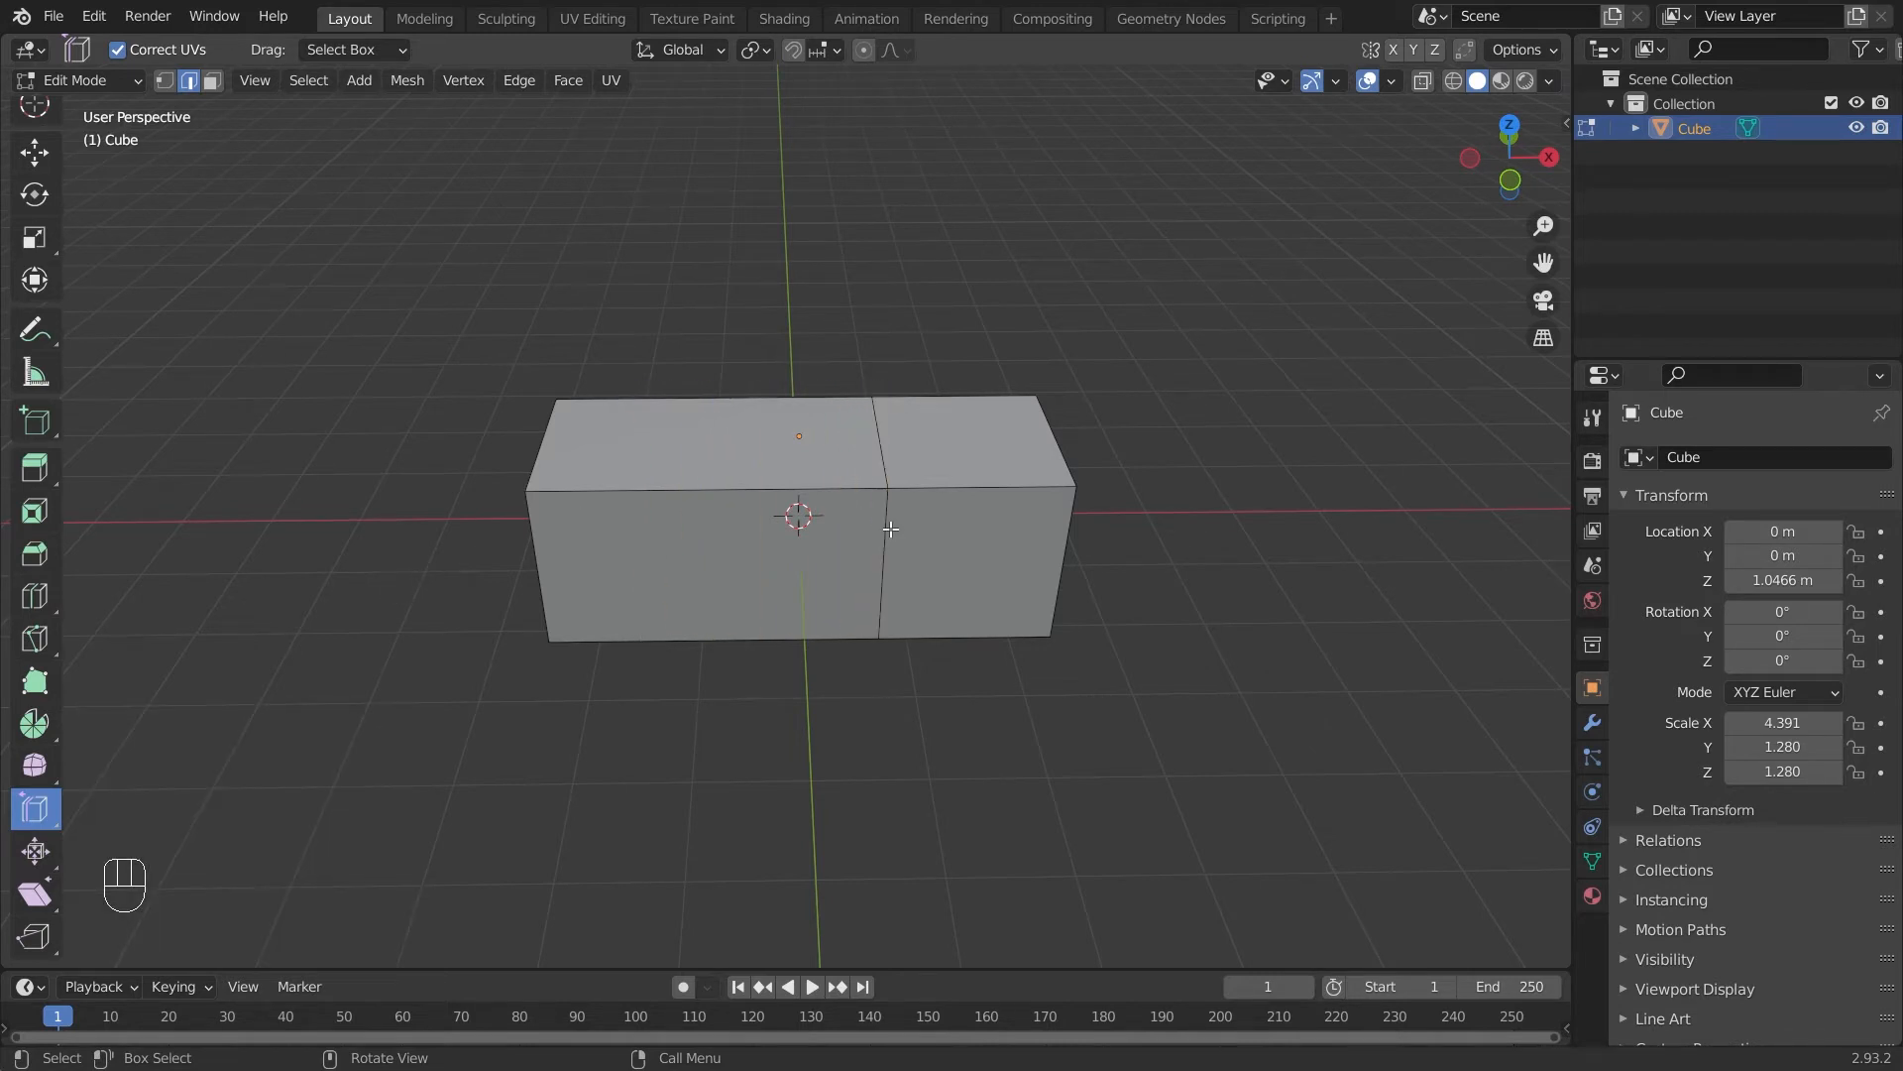
Select the loop cut, edge-slide it to the box's +X end with a factor of 1.000, and turn off Clamp.
alt+click(882, 396)
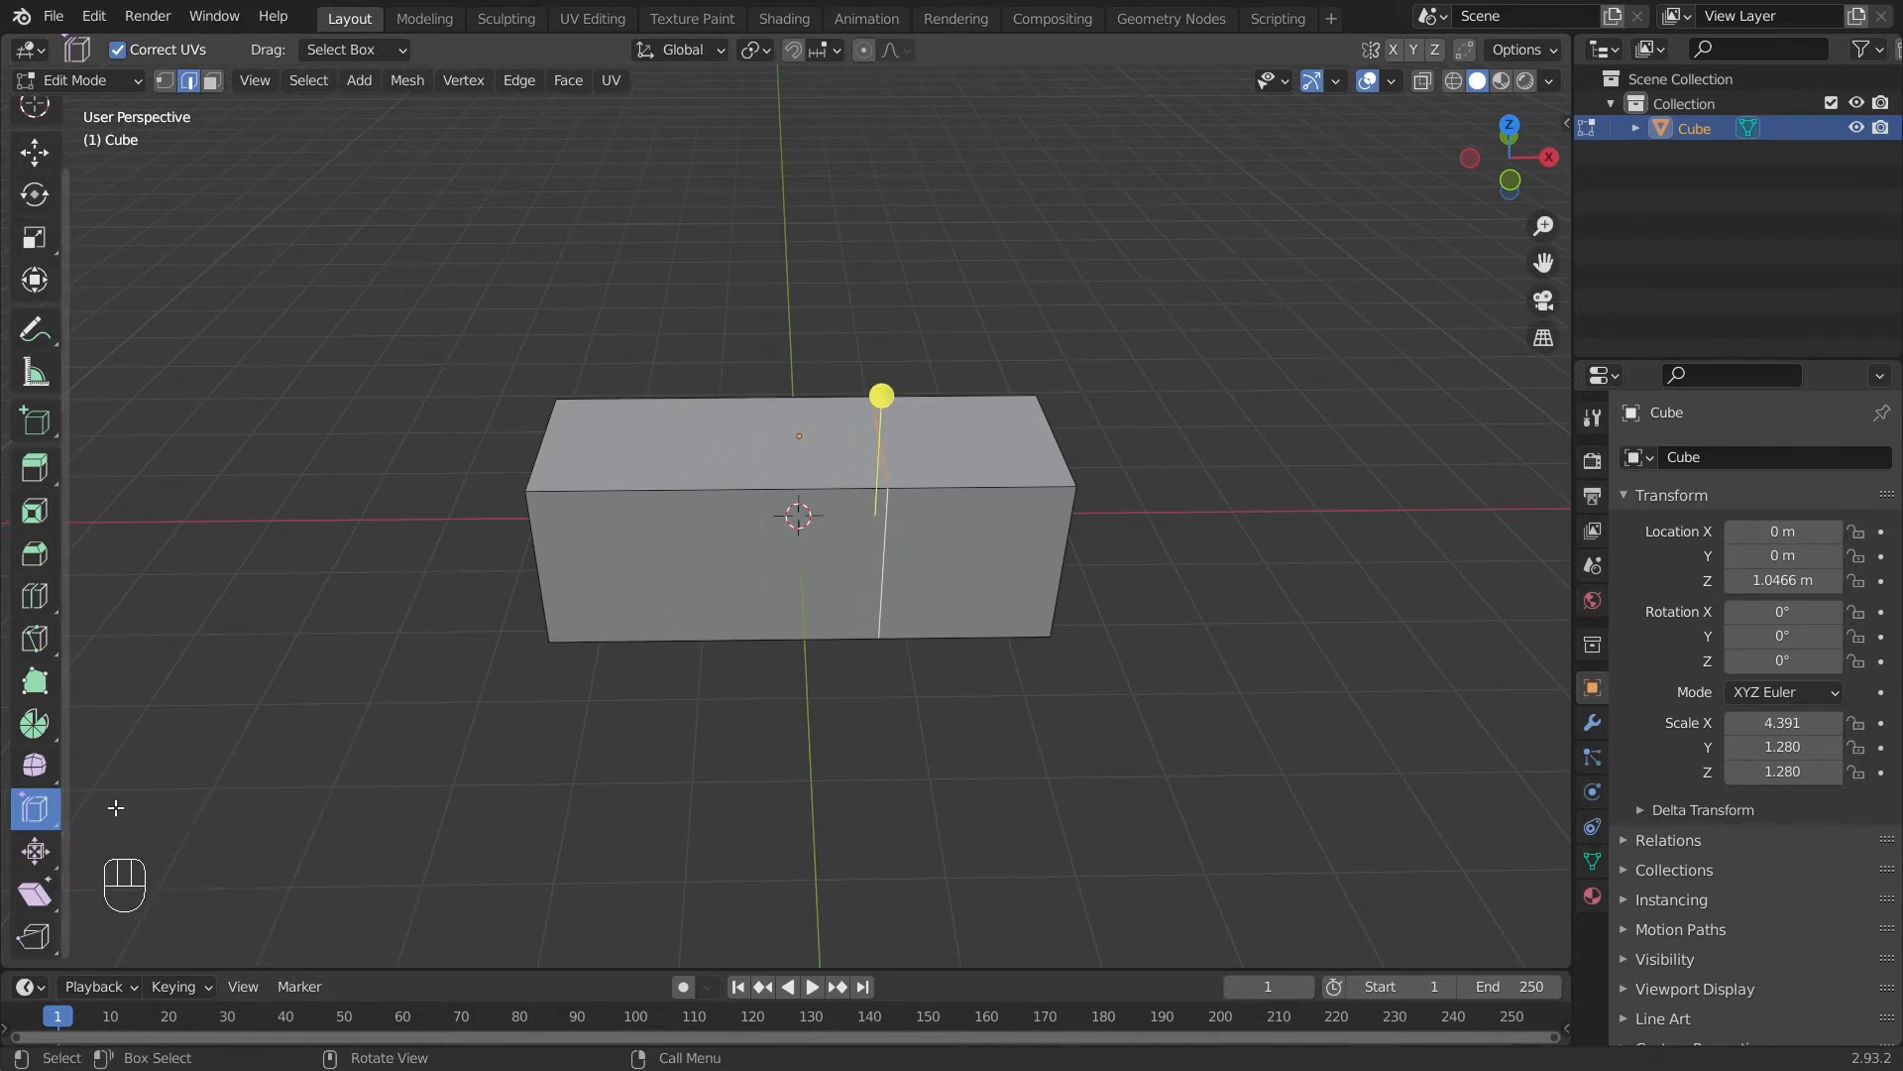
drag(52, 810, 191, 809)
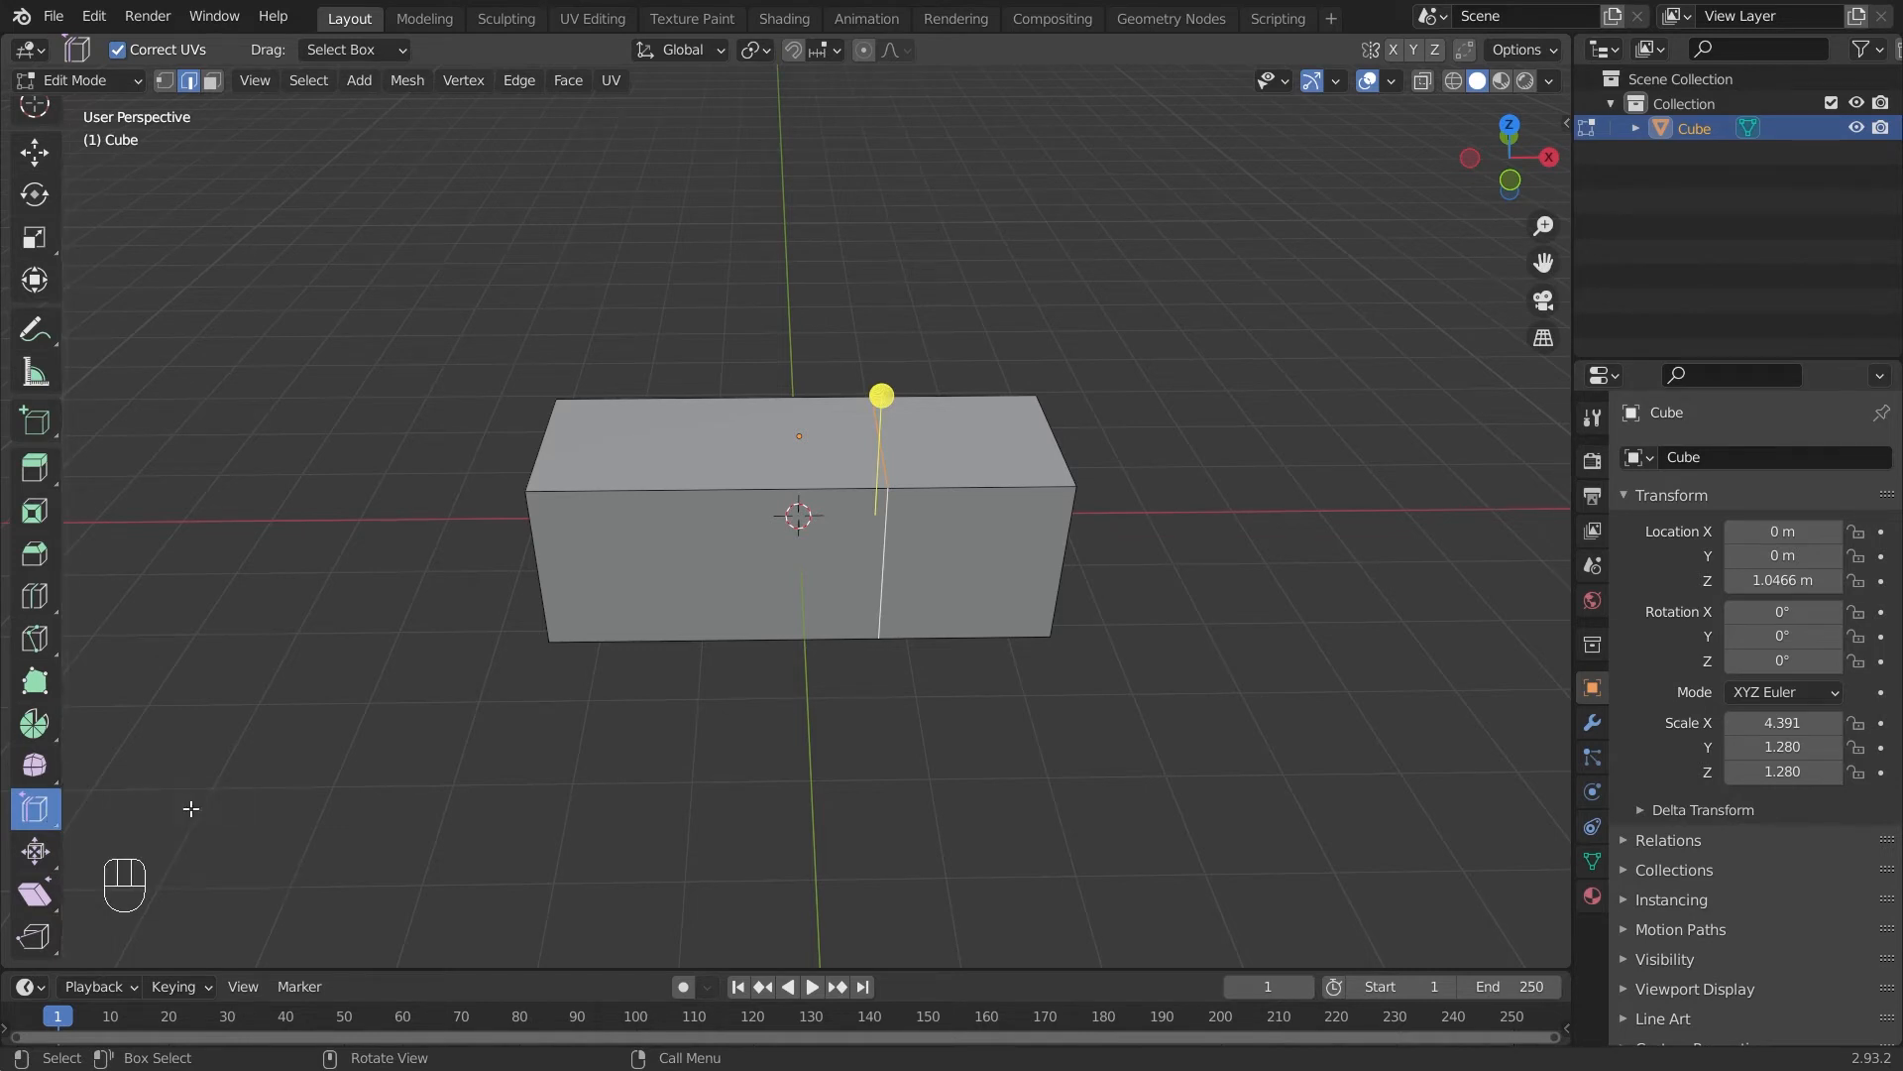
mouse_move(881, 395)
mouse_down()
mouse_move(684, 378)
mouse_move(865, 384)
mouse_up()
drag(282, 835, 416, 834)
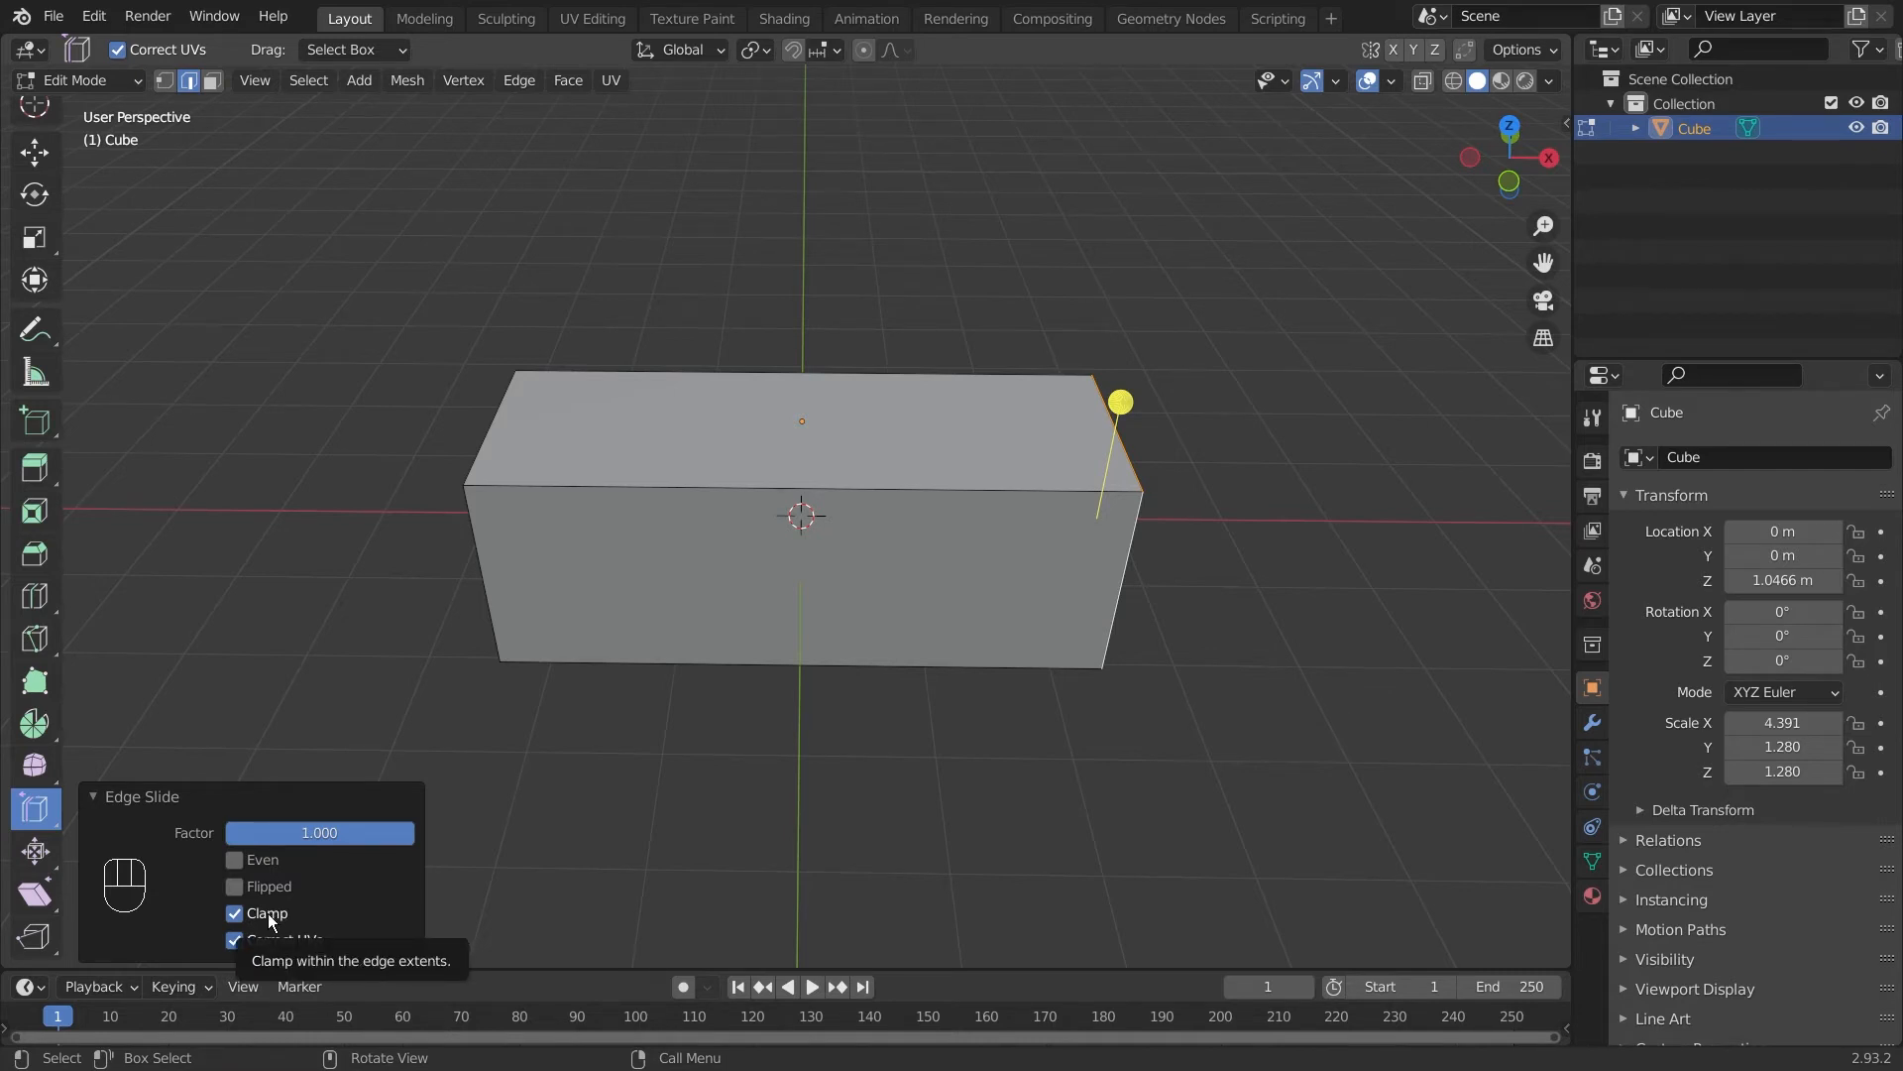
click(267, 913)
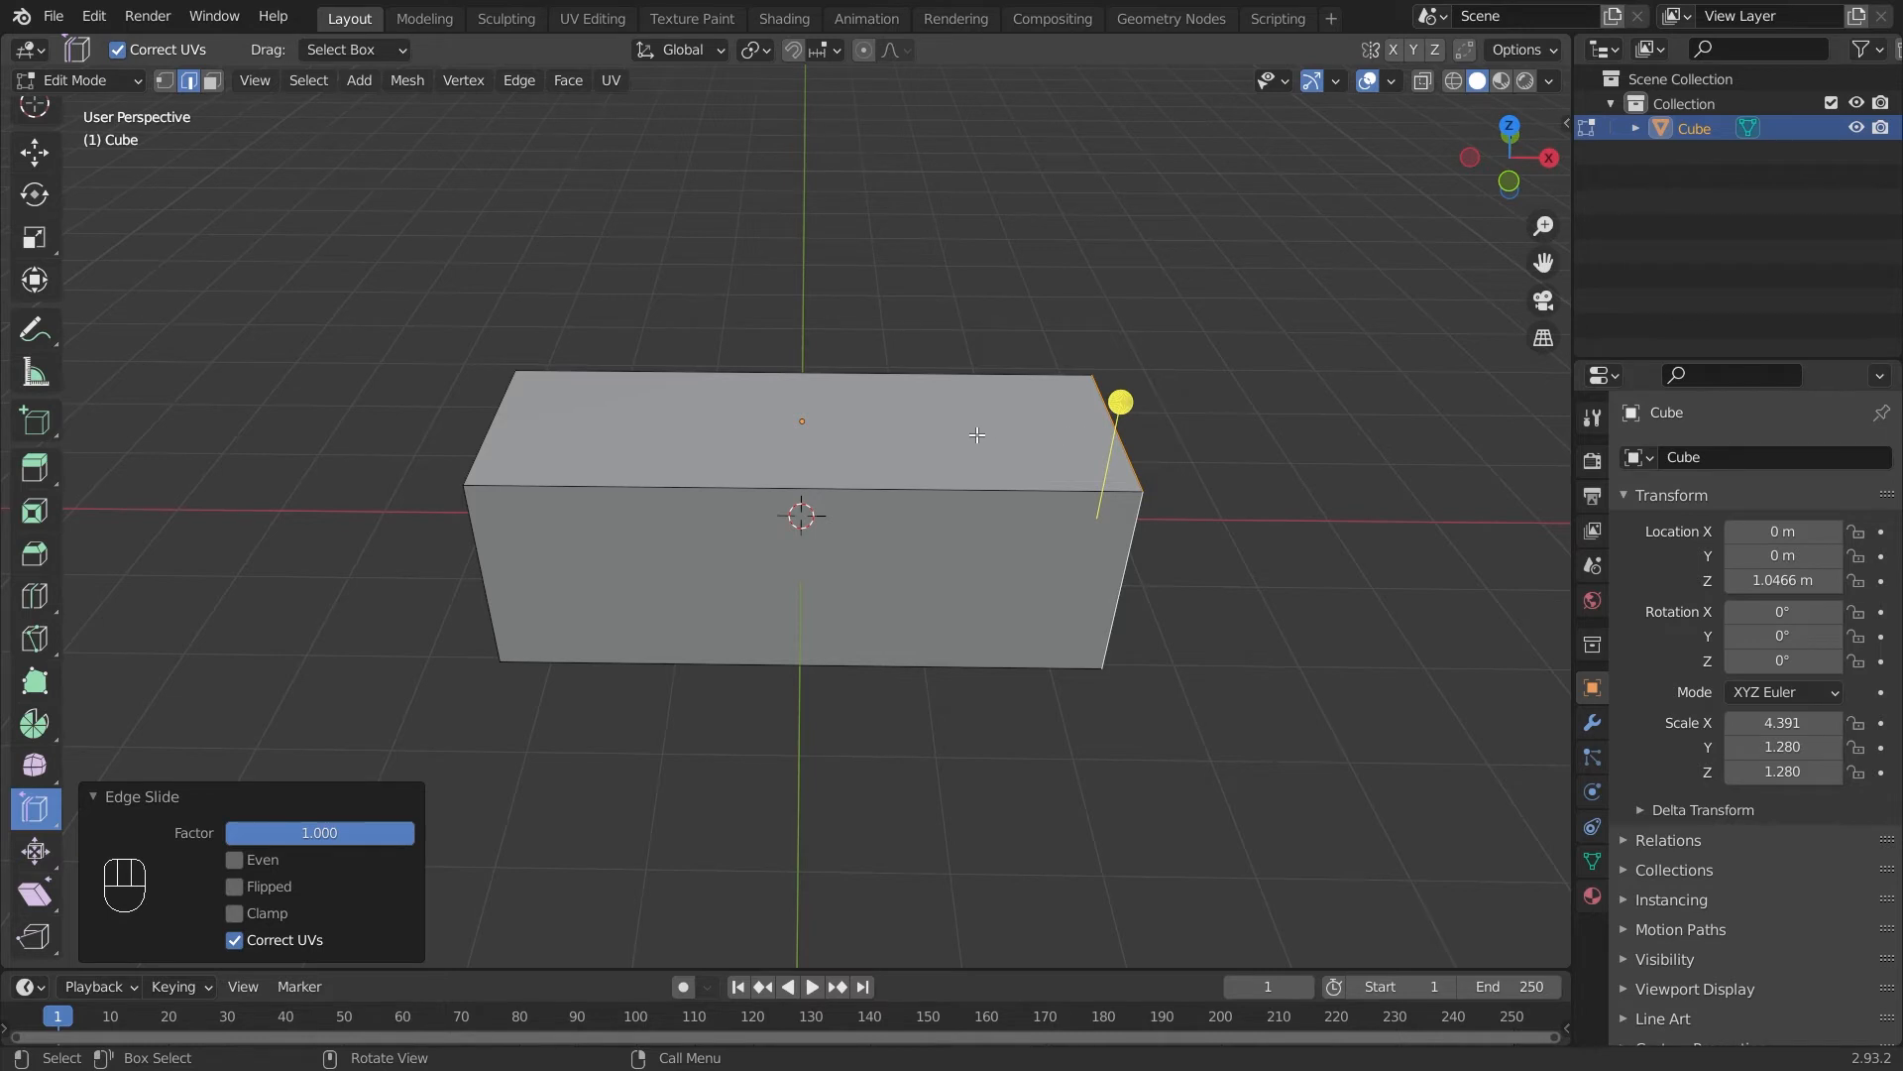
middle_drag(978, 434, 1053, 476)
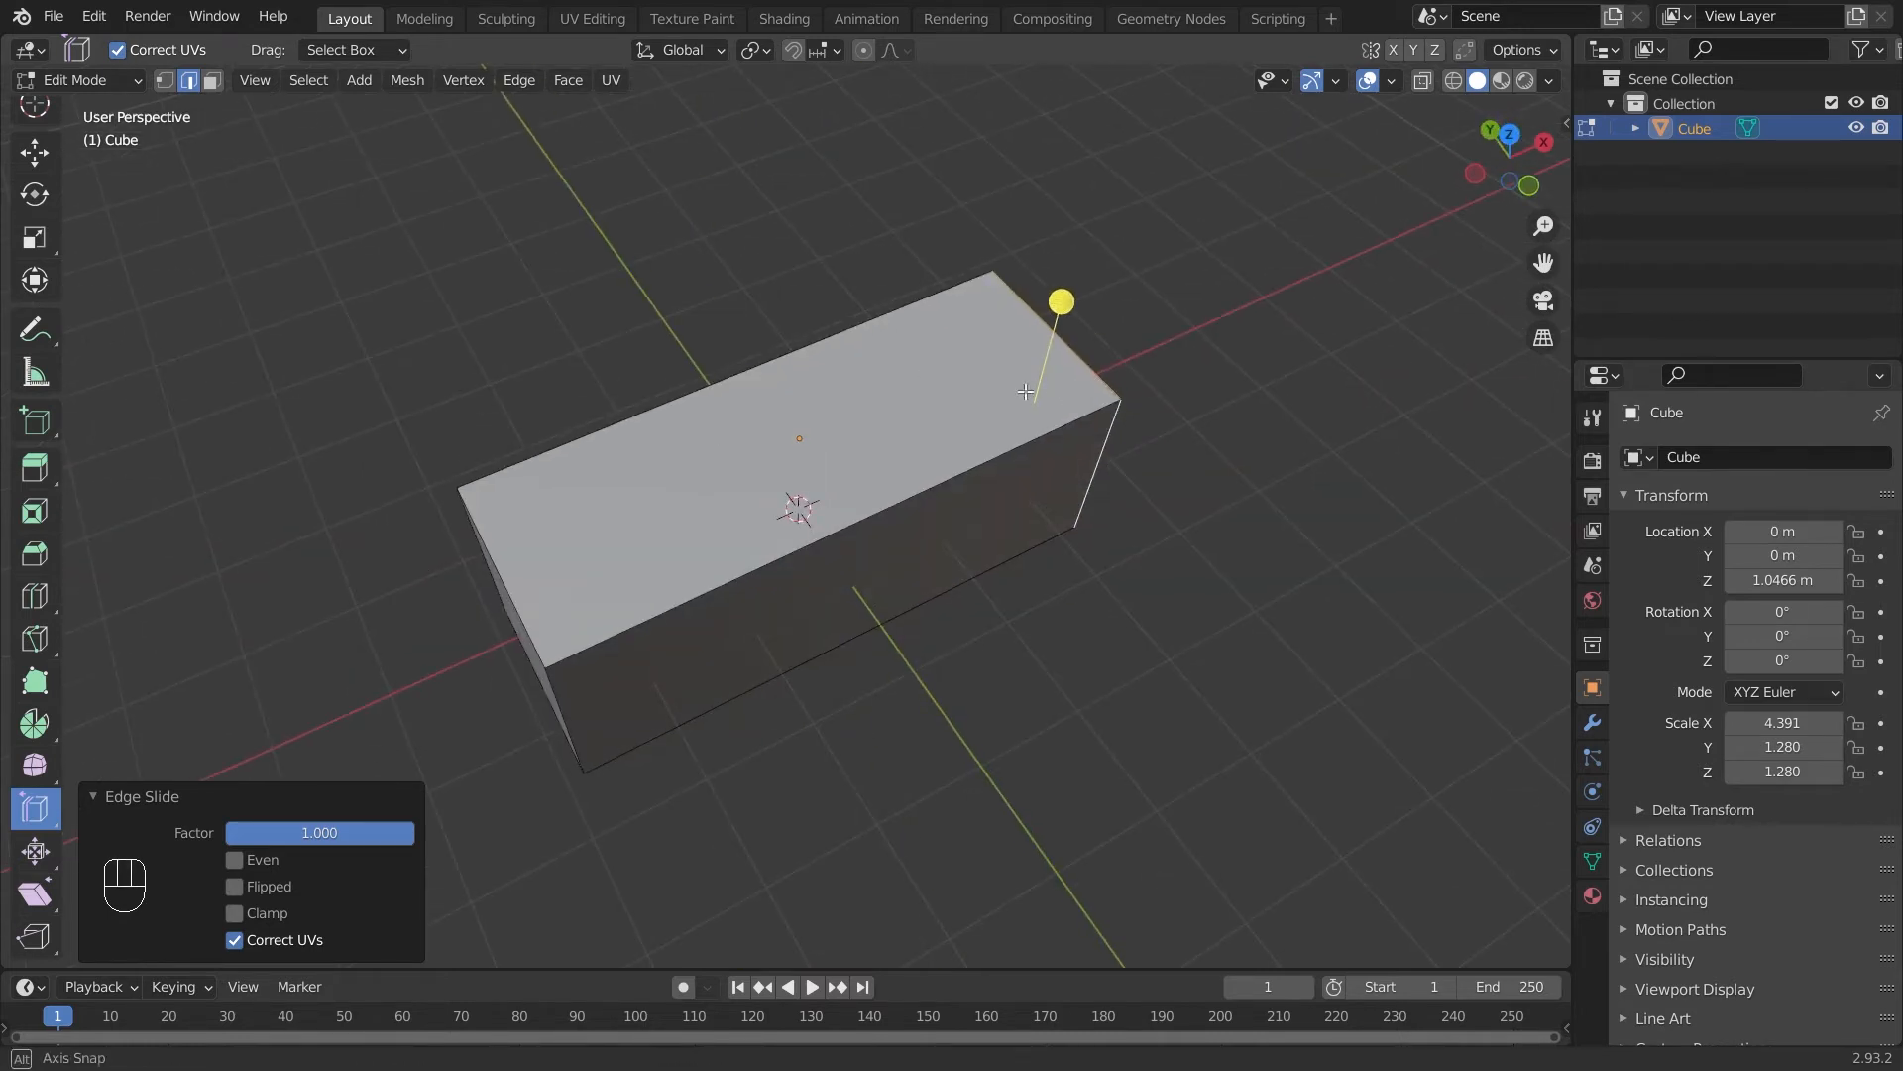
Set the Edge Slide factor to 2 to push the selected loop past the box's +X end.
middle_drag(424, 568, 466, 580)
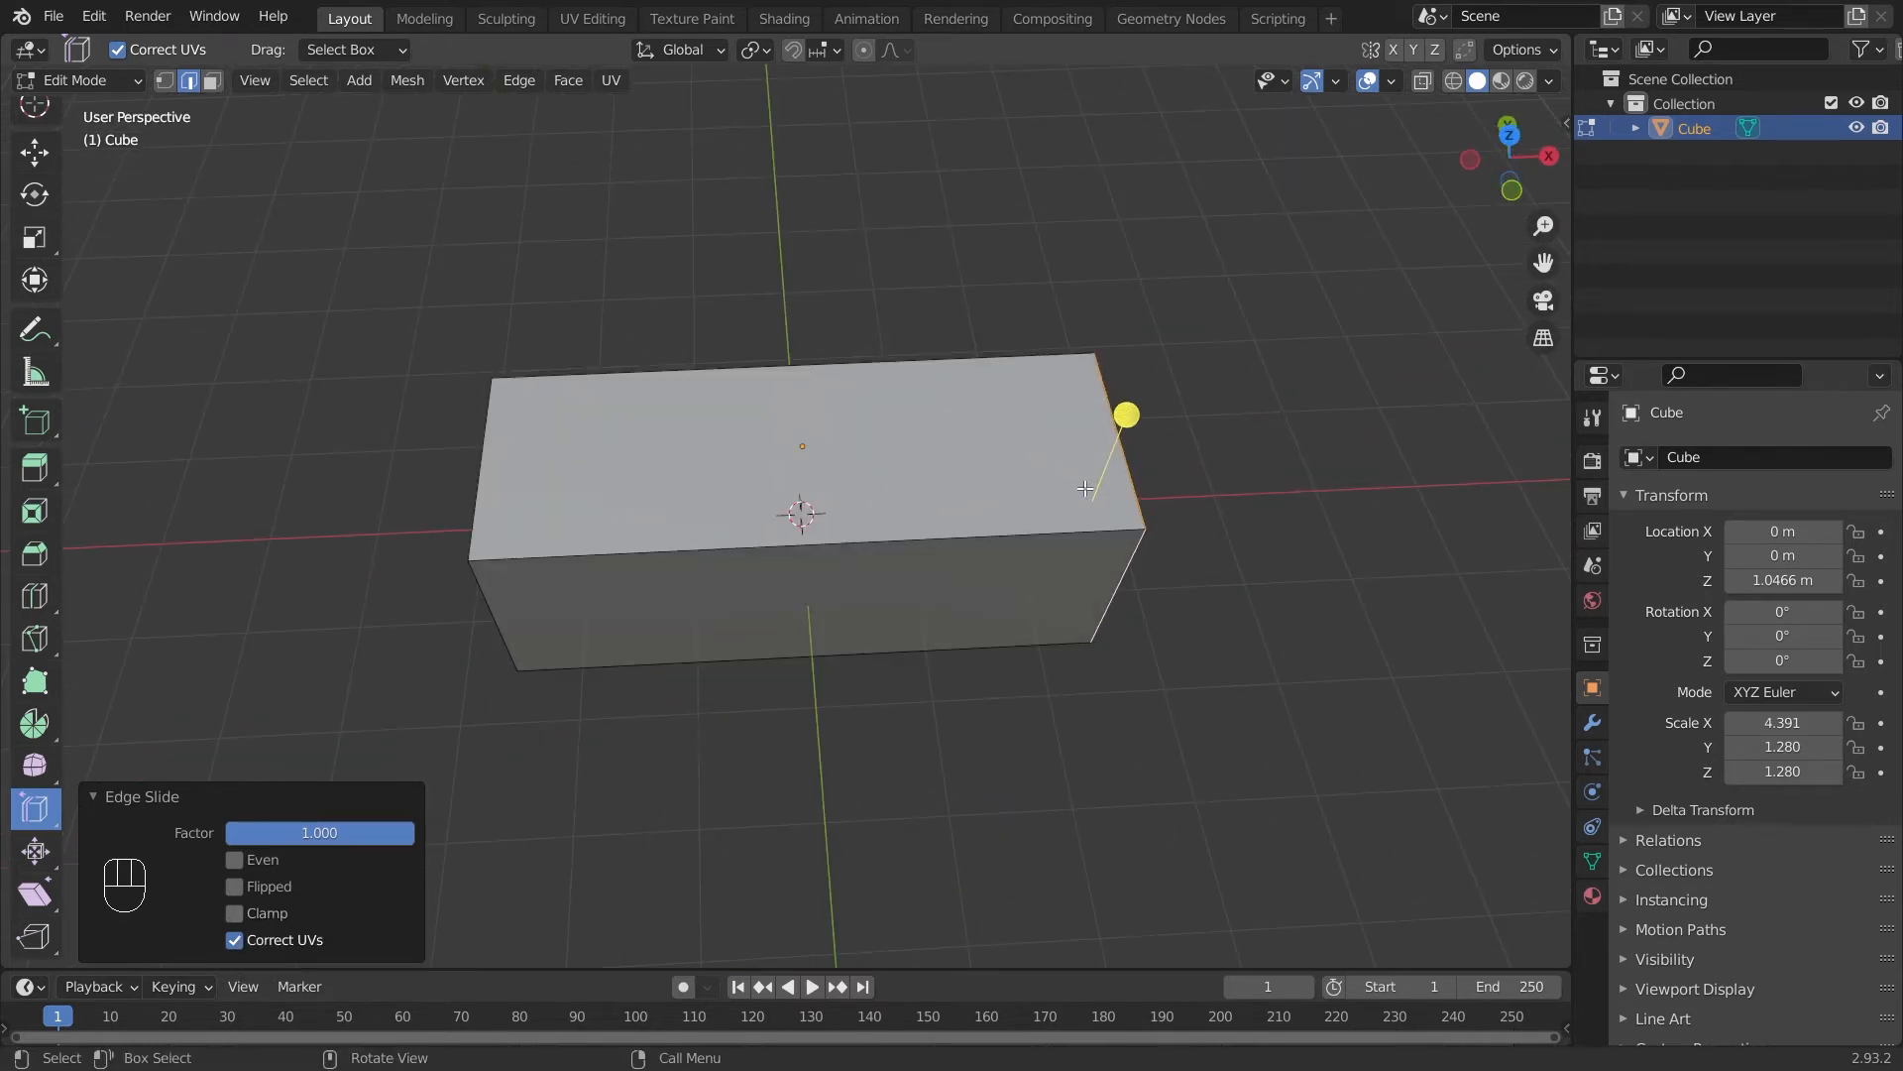
middle_drag(848, 472, 815, 431)
scroll(815, 431, down, 3)
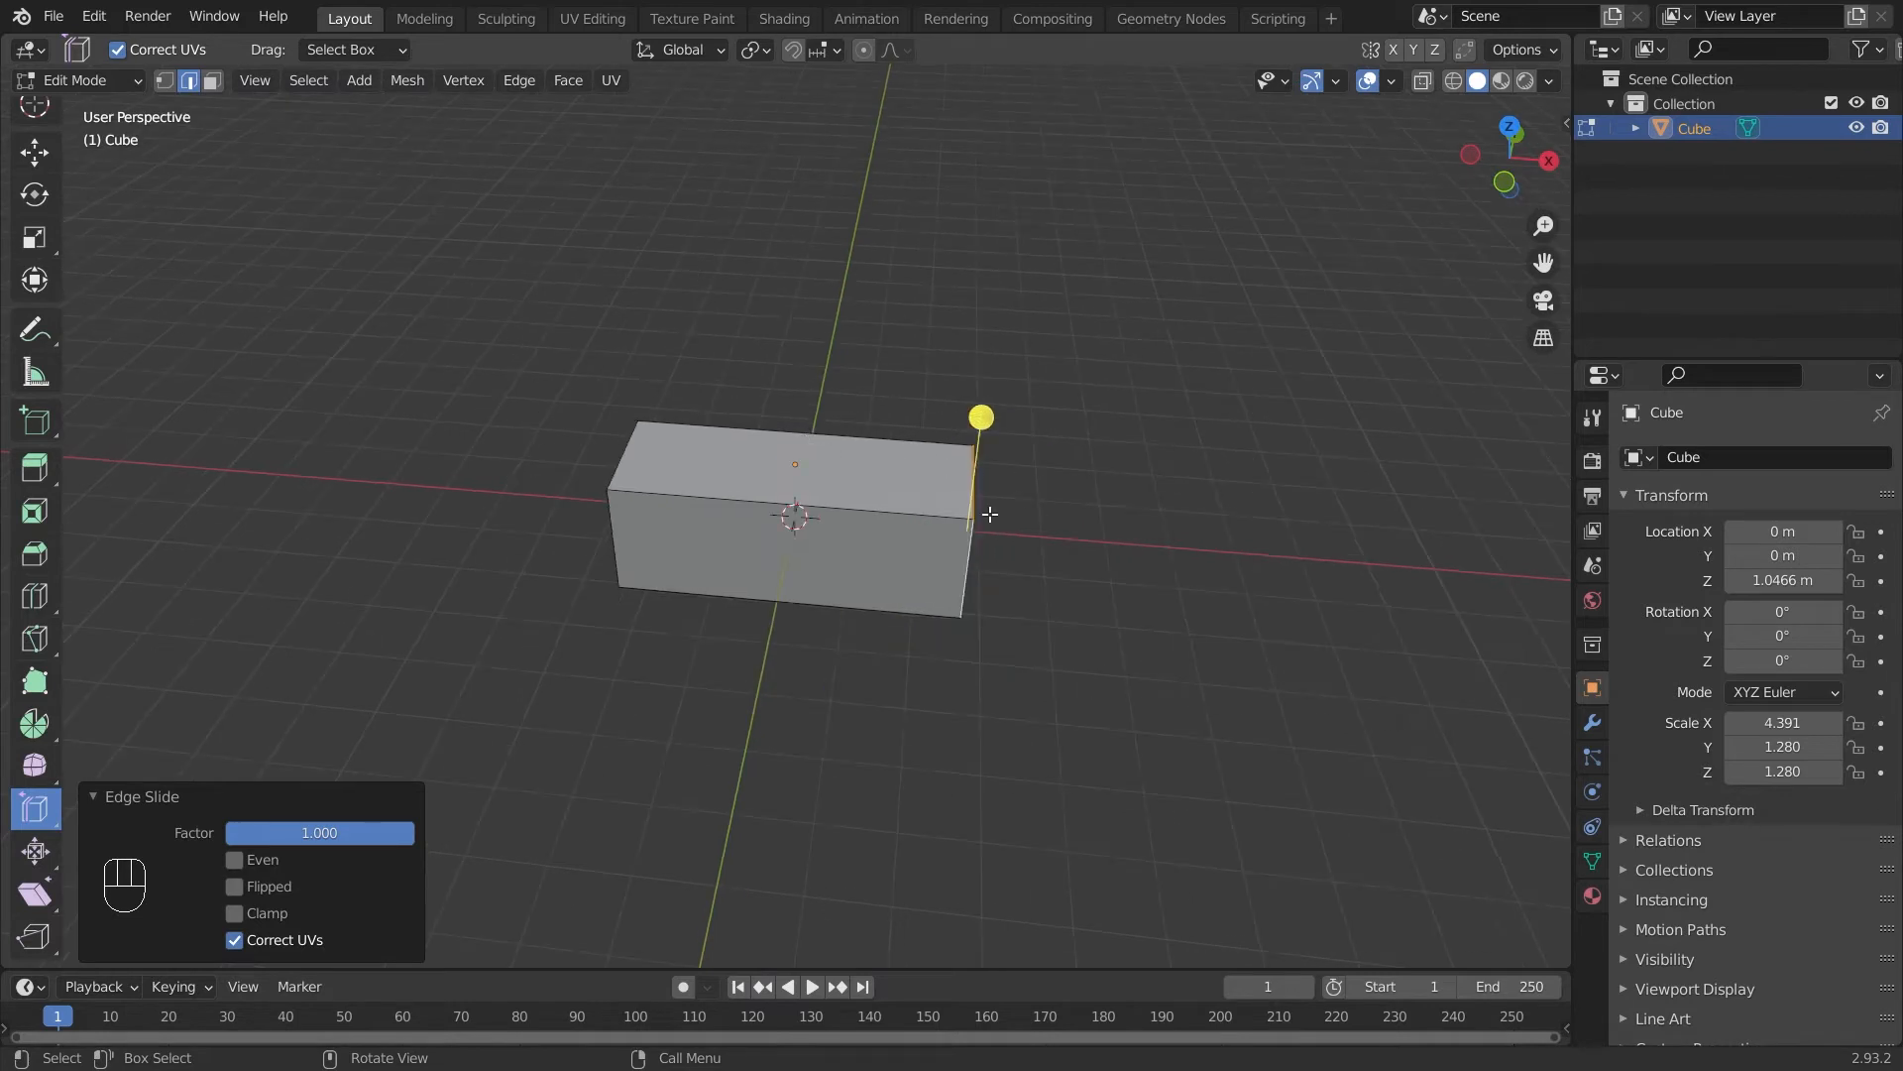
scroll(1317, 492, up, 1)
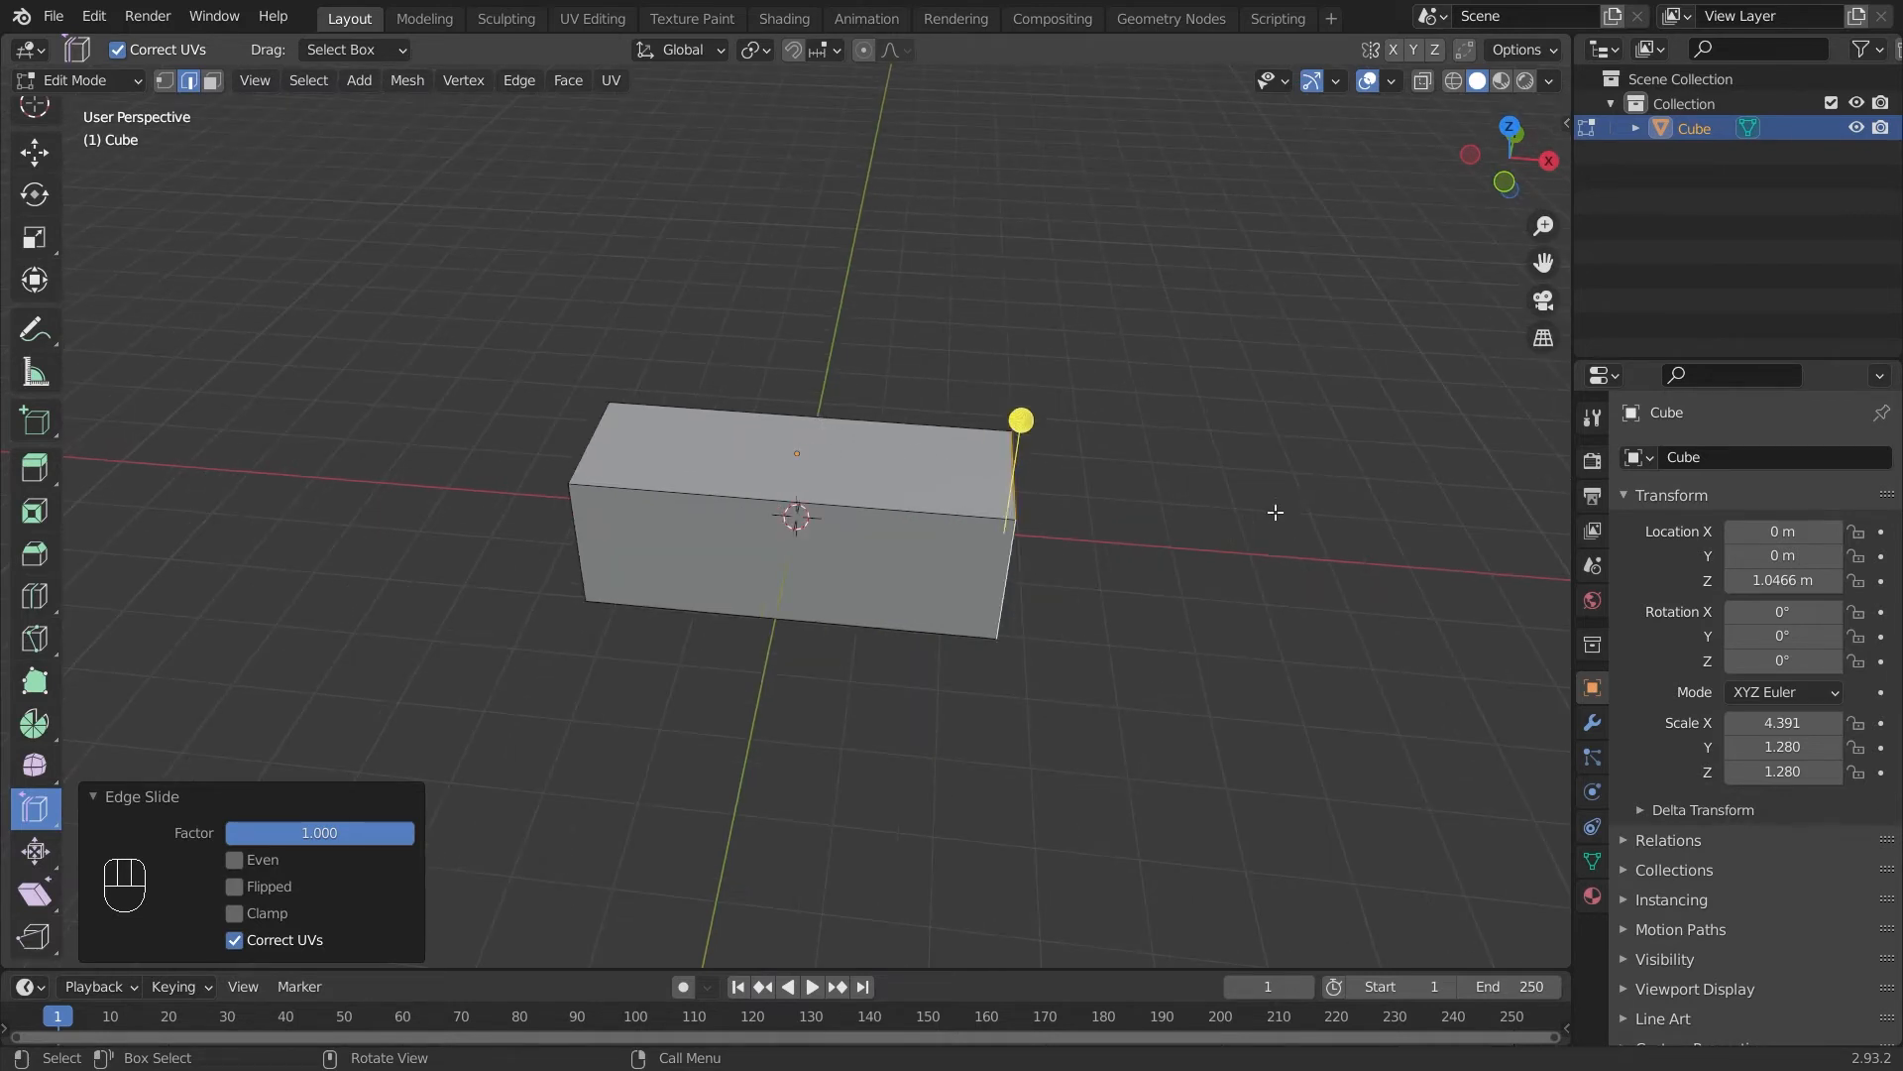
middle_drag(1276, 511, 1220, 518)
click(360, 830)
text(2)
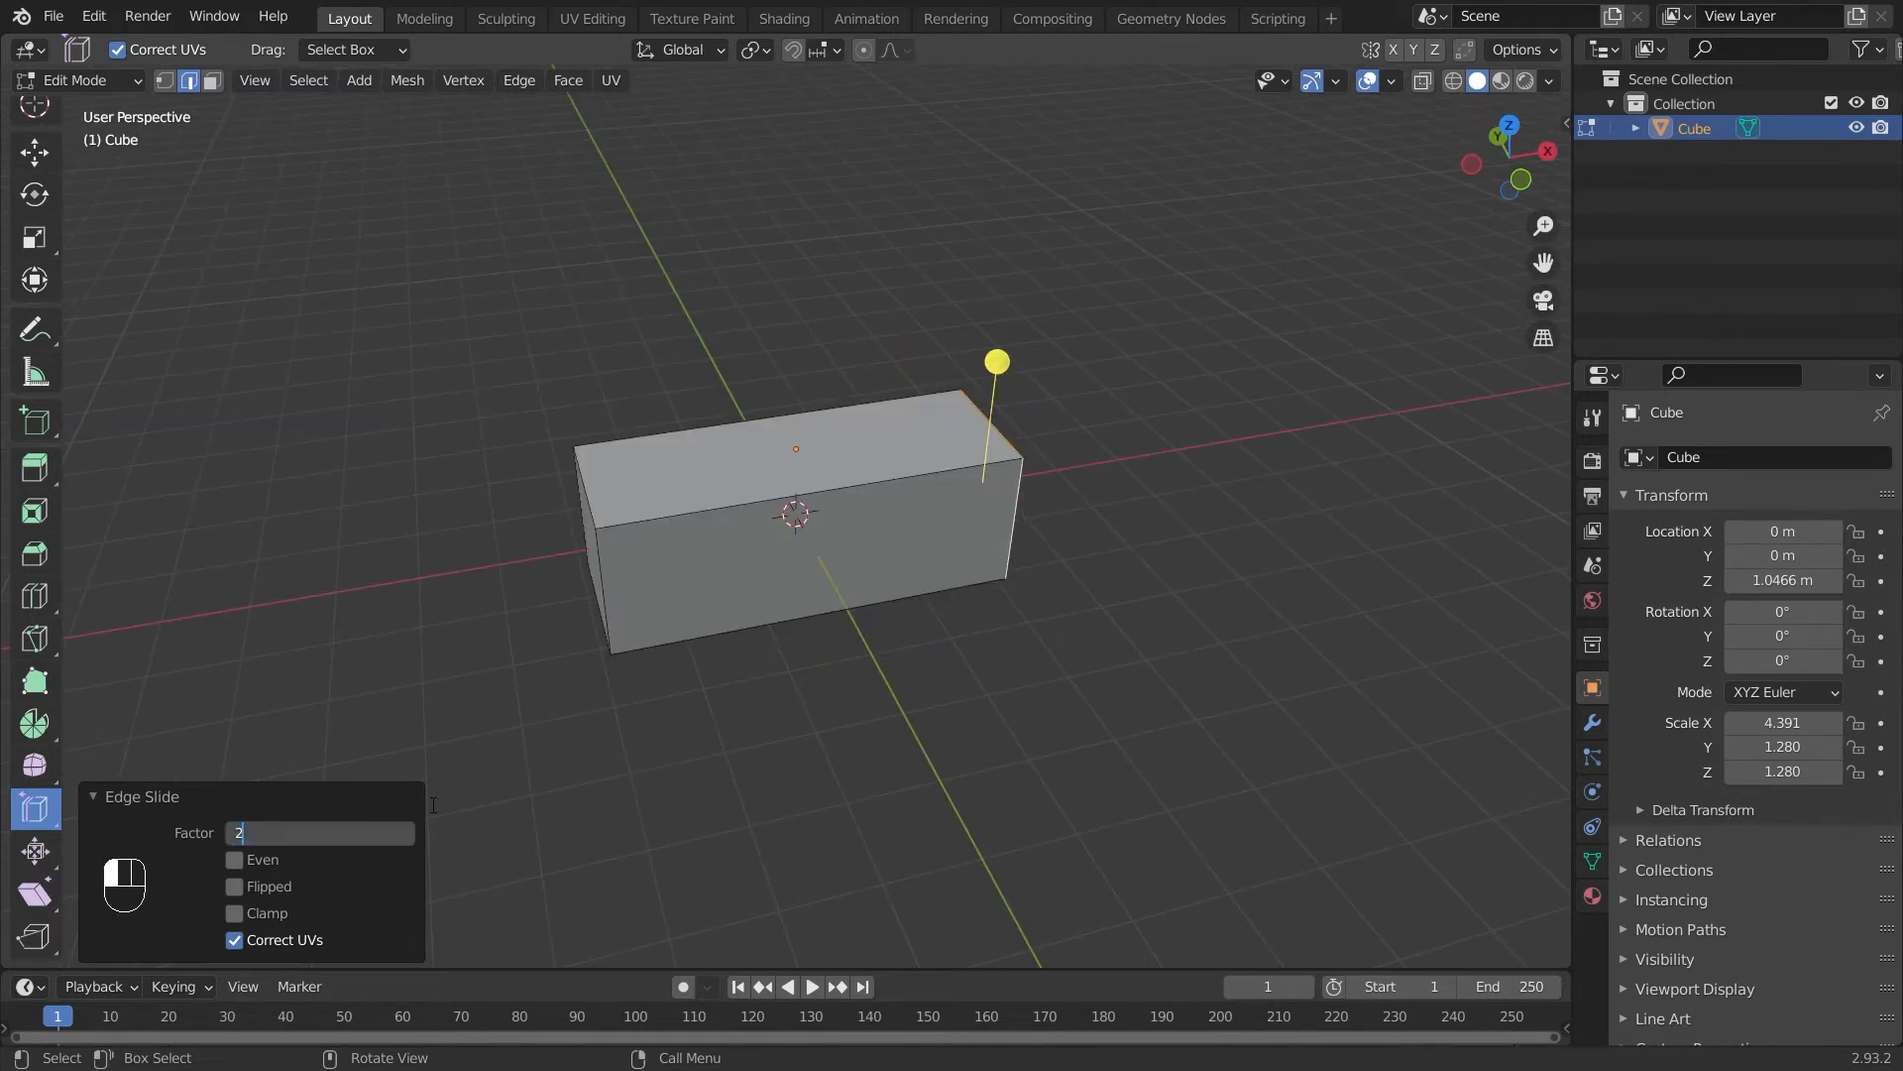
key(Return)
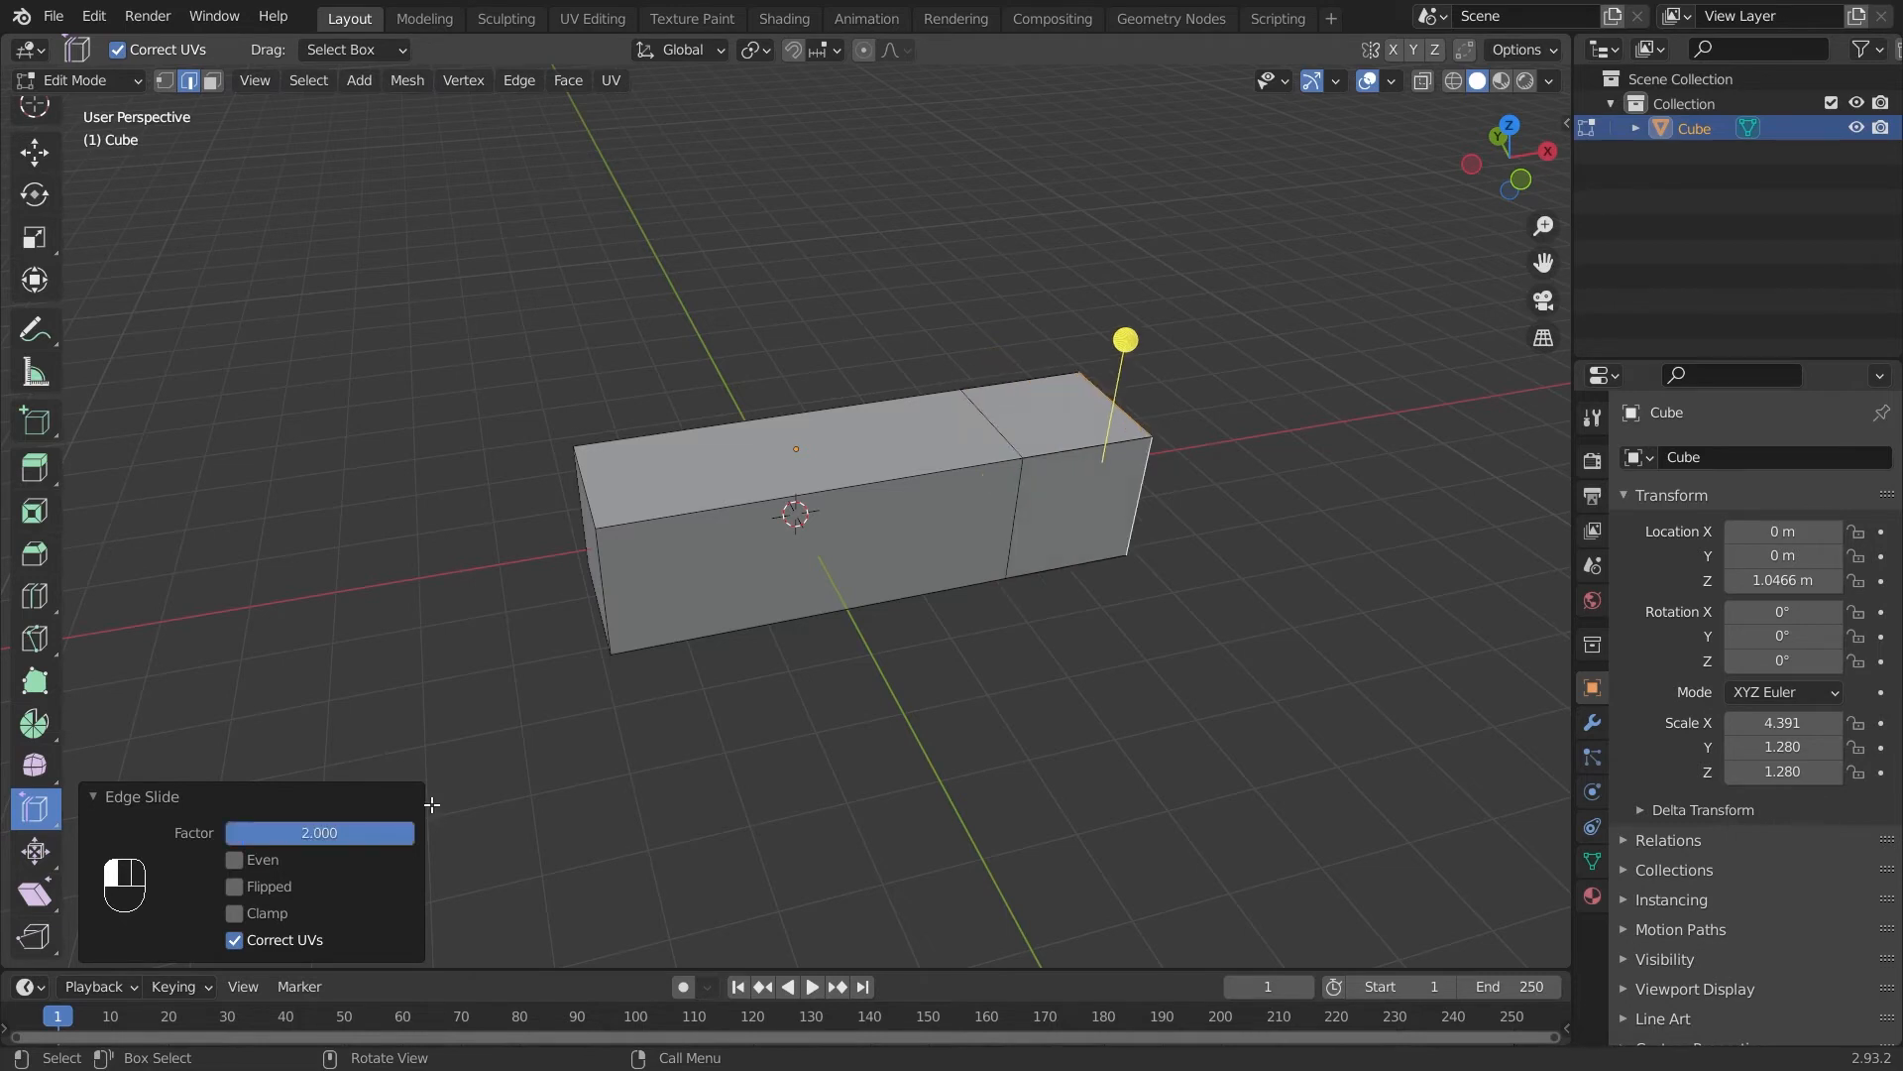
Set the Edge Slide factor to 3 and turn Clamp back on.
middle_drag(1283, 450, 1240, 454)
click(325, 835)
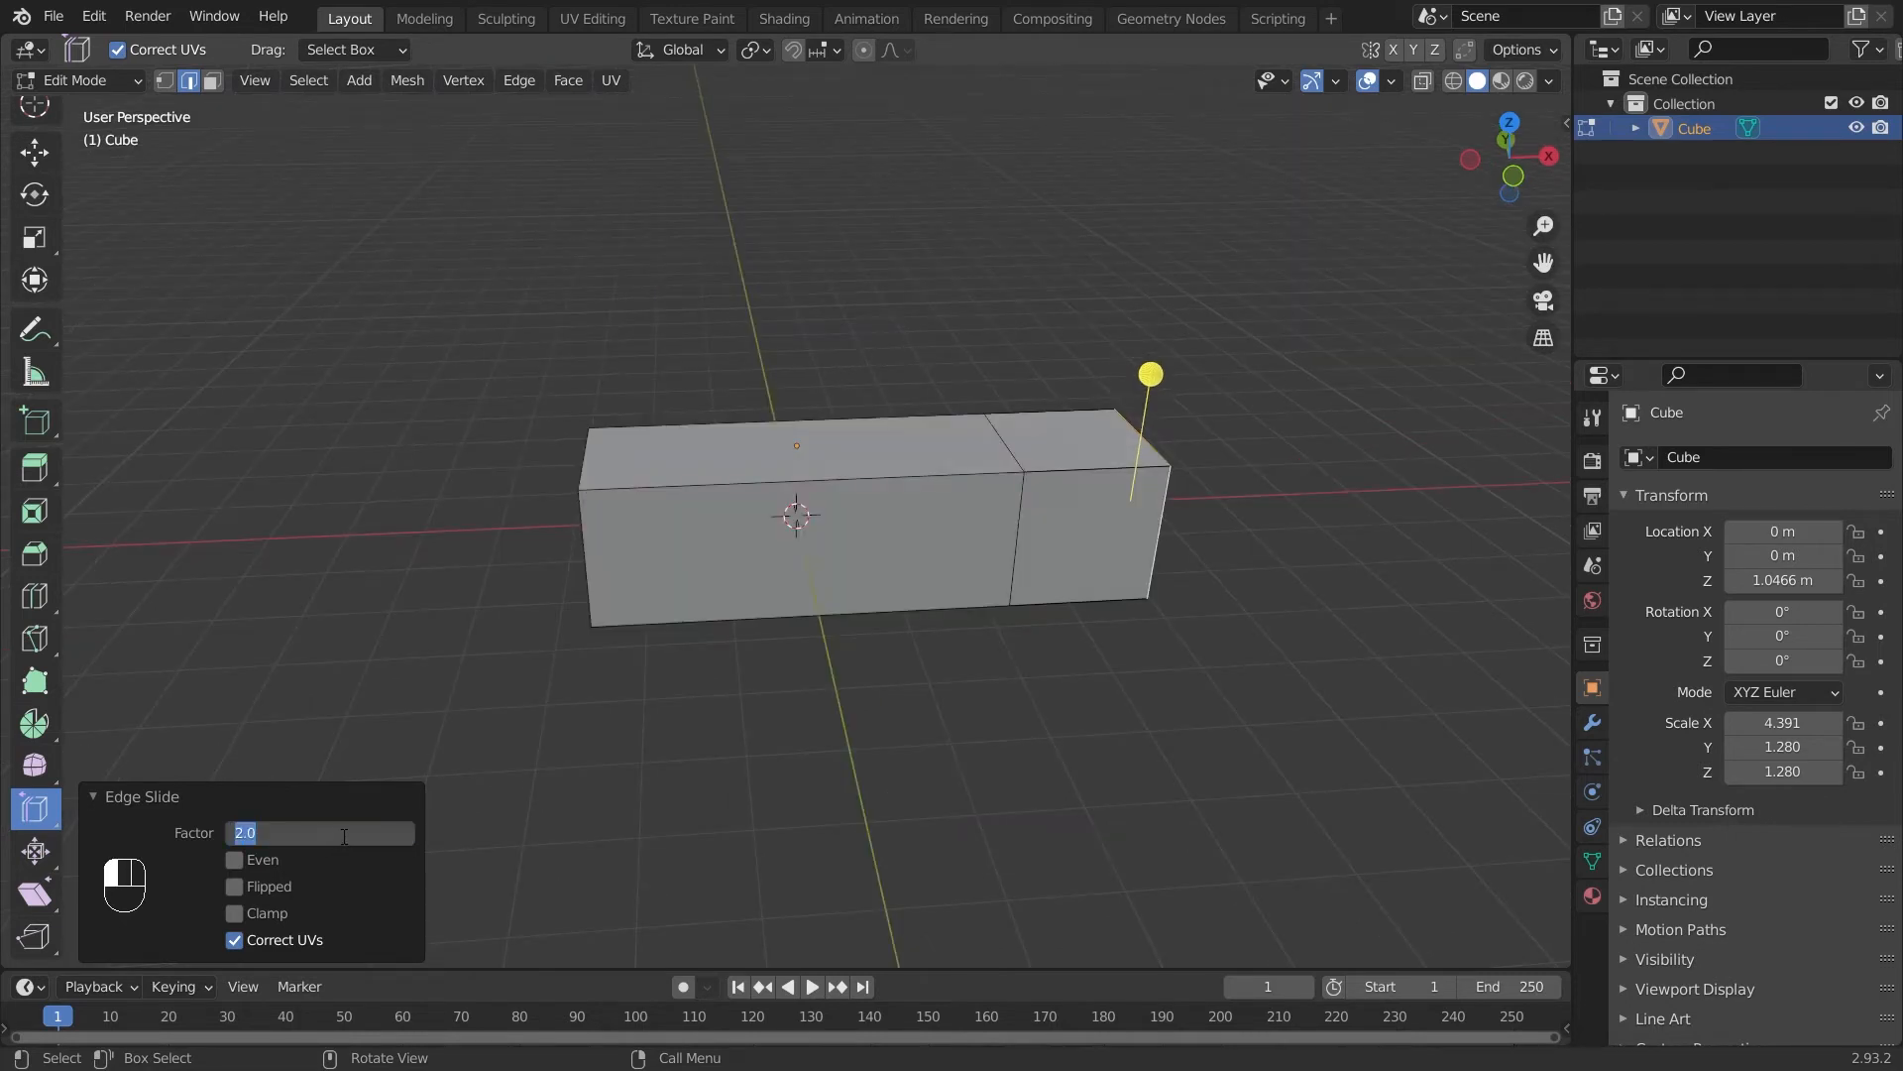
text(3)
key(Return)
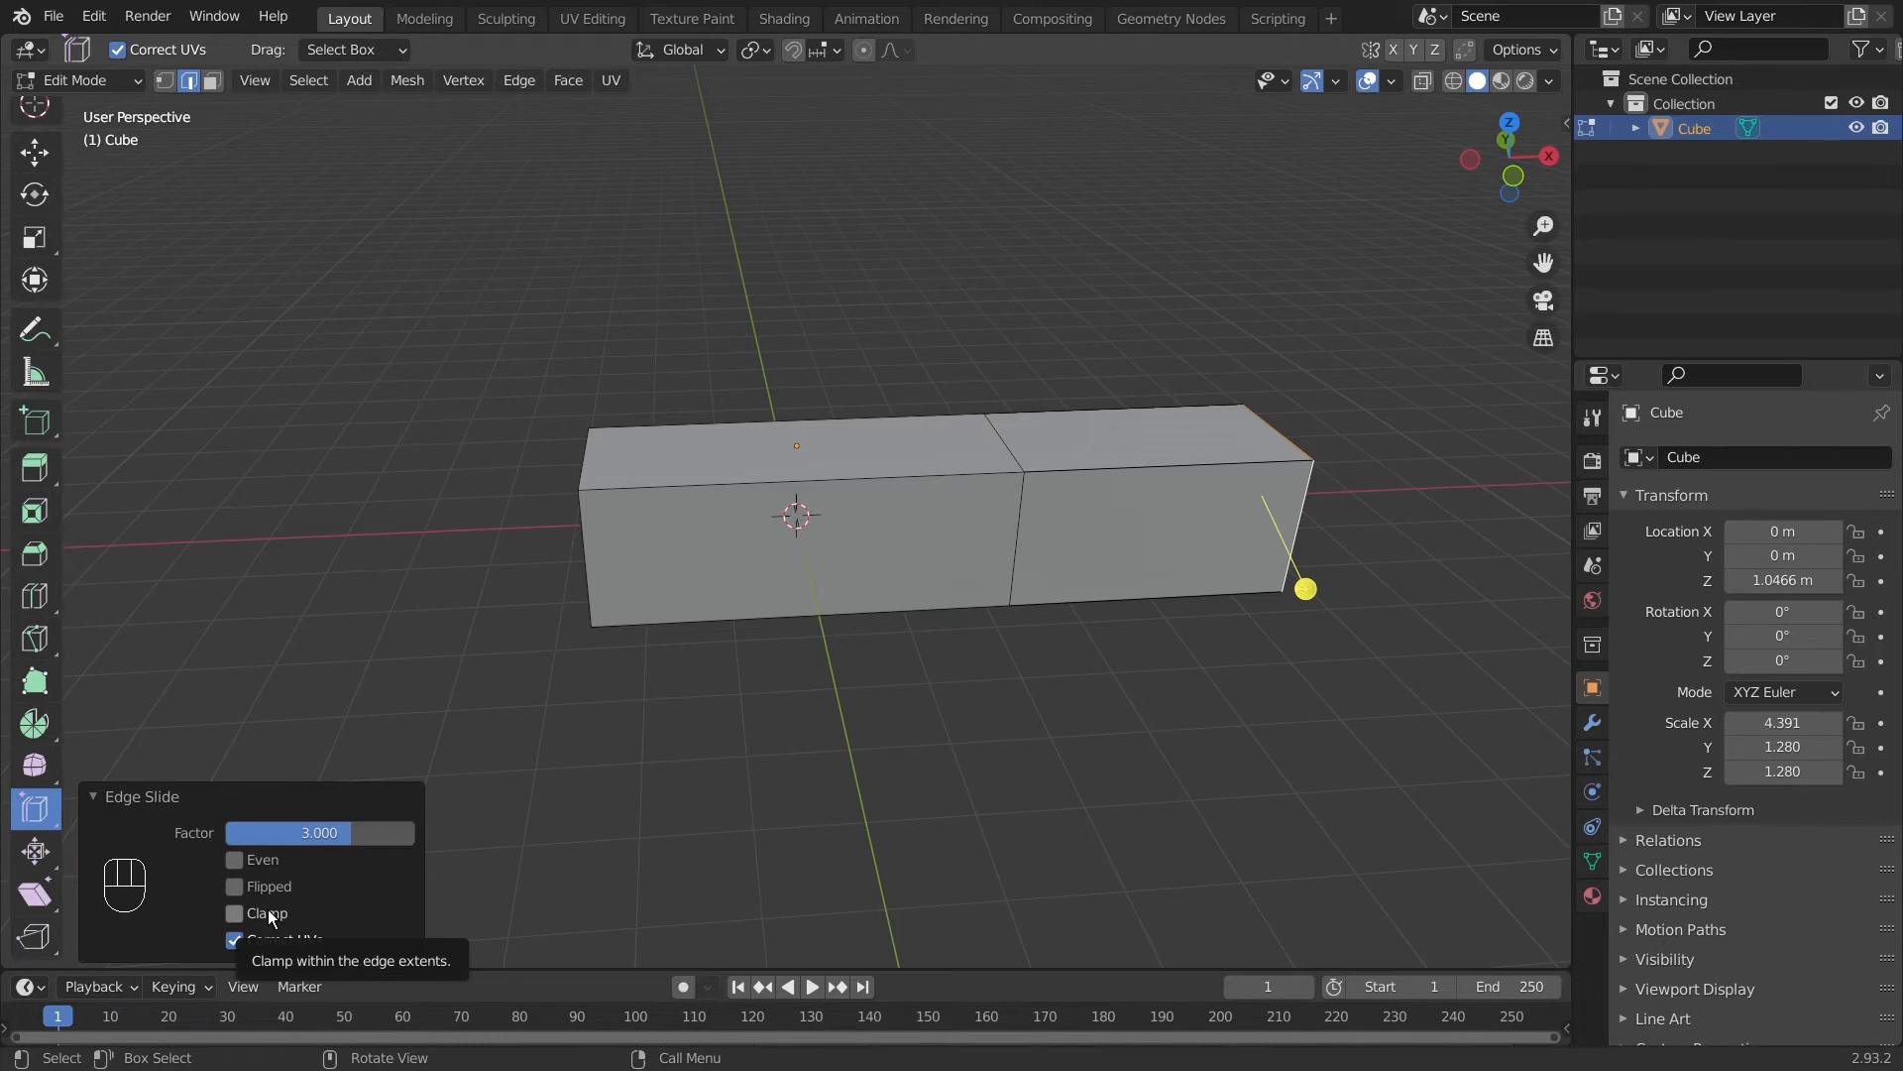
click(235, 913)
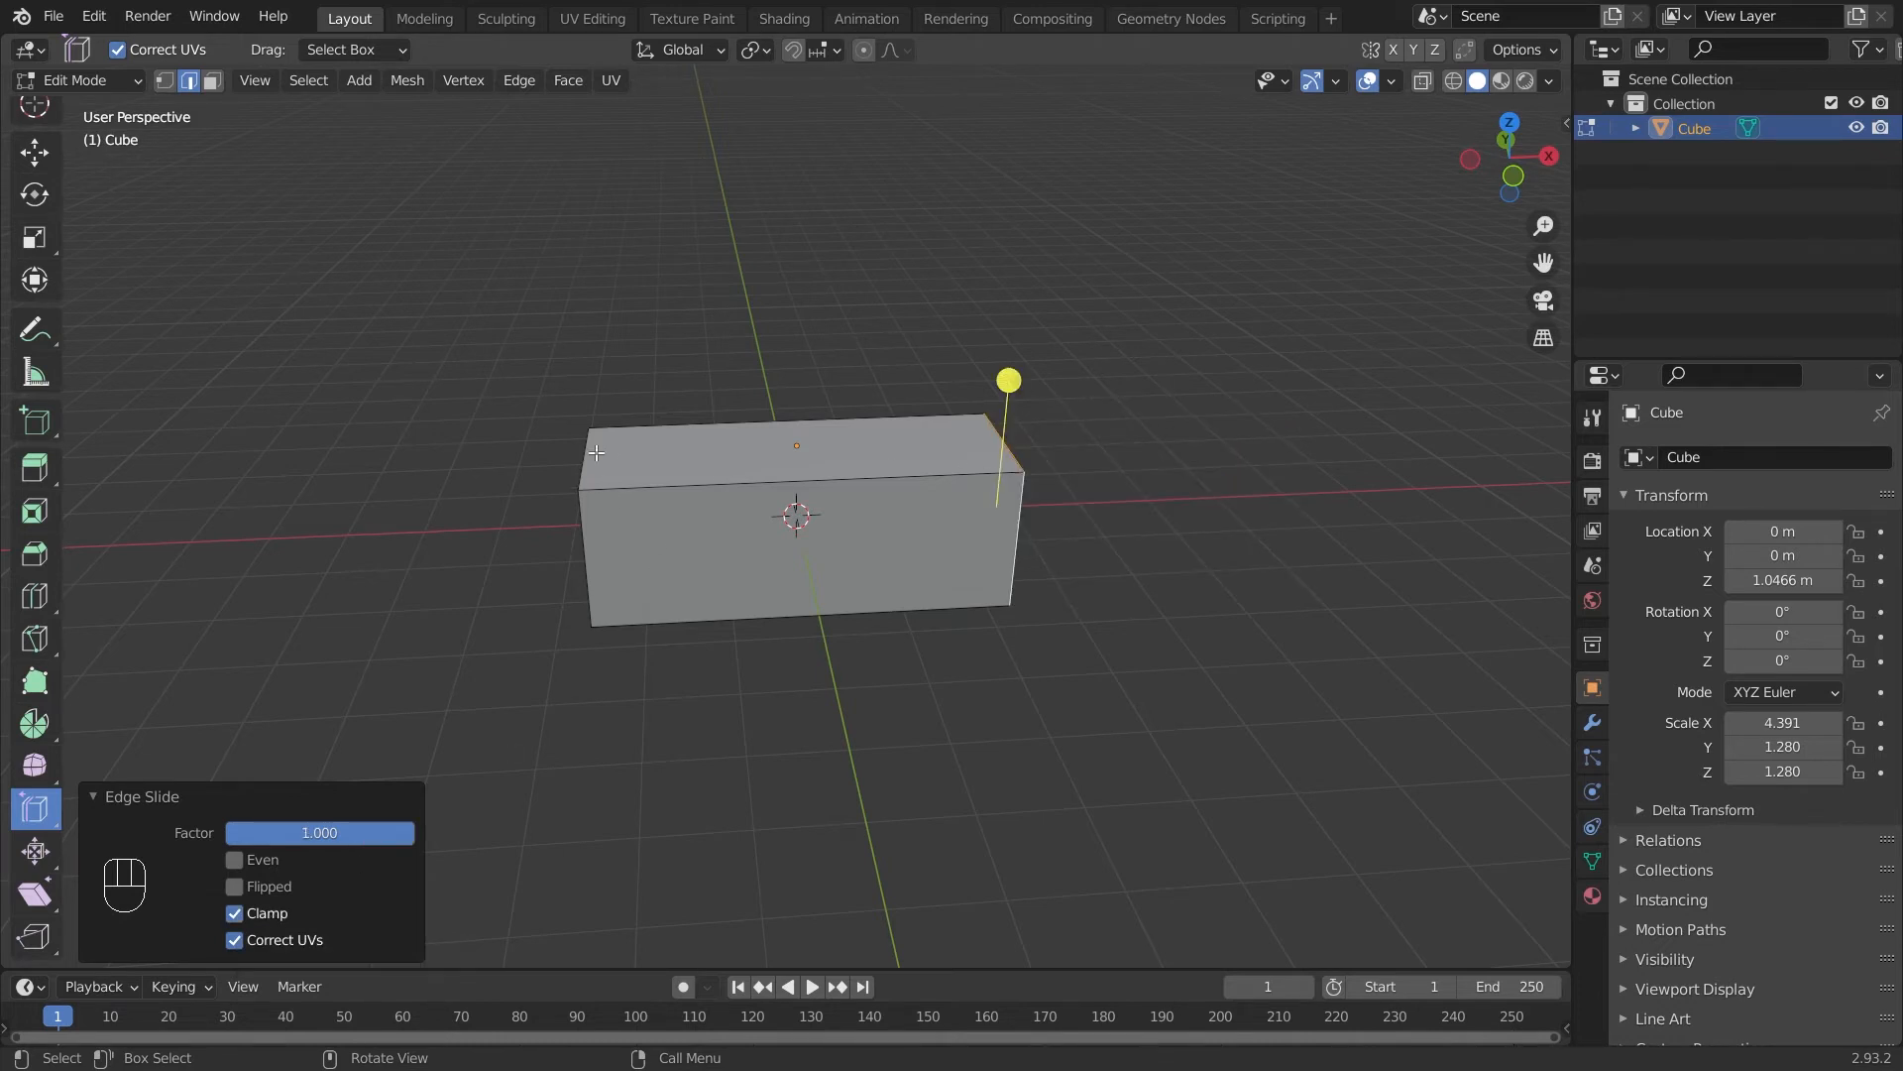
Lower the Edge Slide factor to bring the loop back near the middle of the box, and deselect the loop.
middle_drag(790, 454, 921, 503)
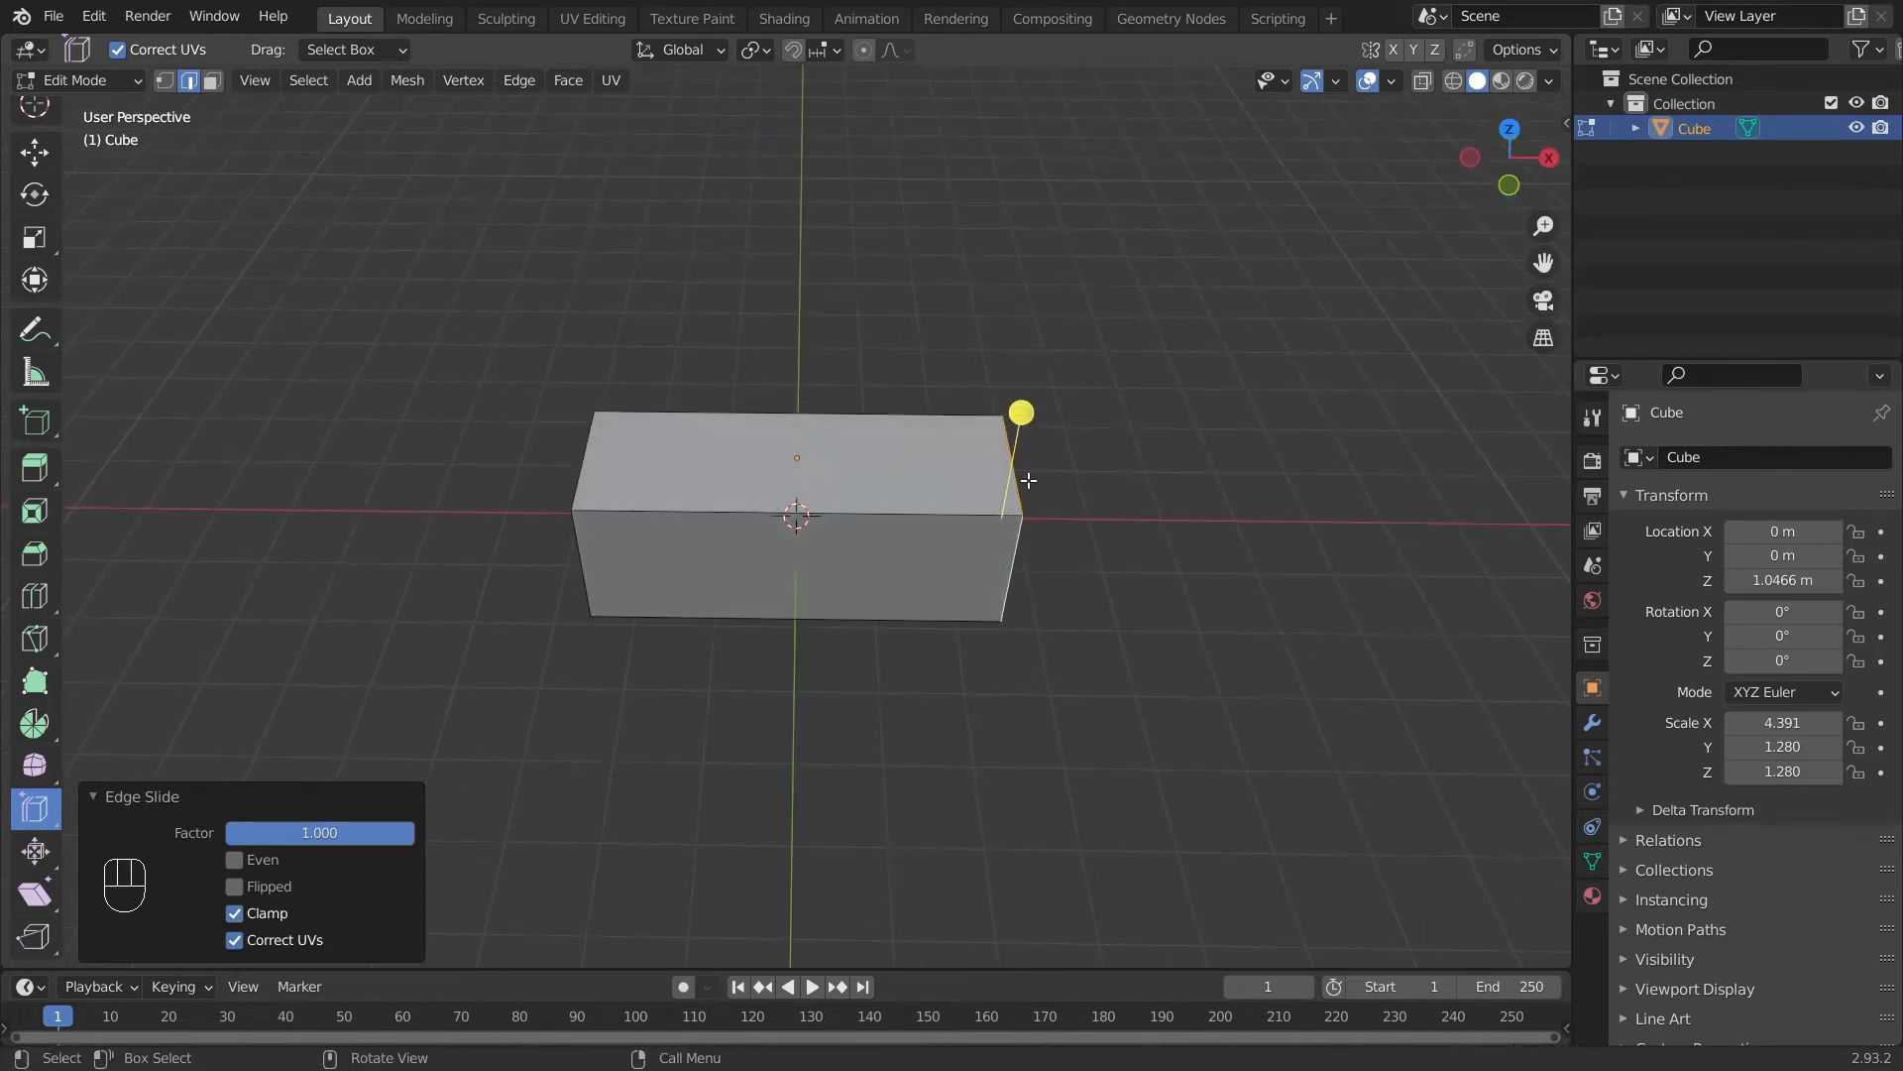
scroll(1029, 480, up, 3)
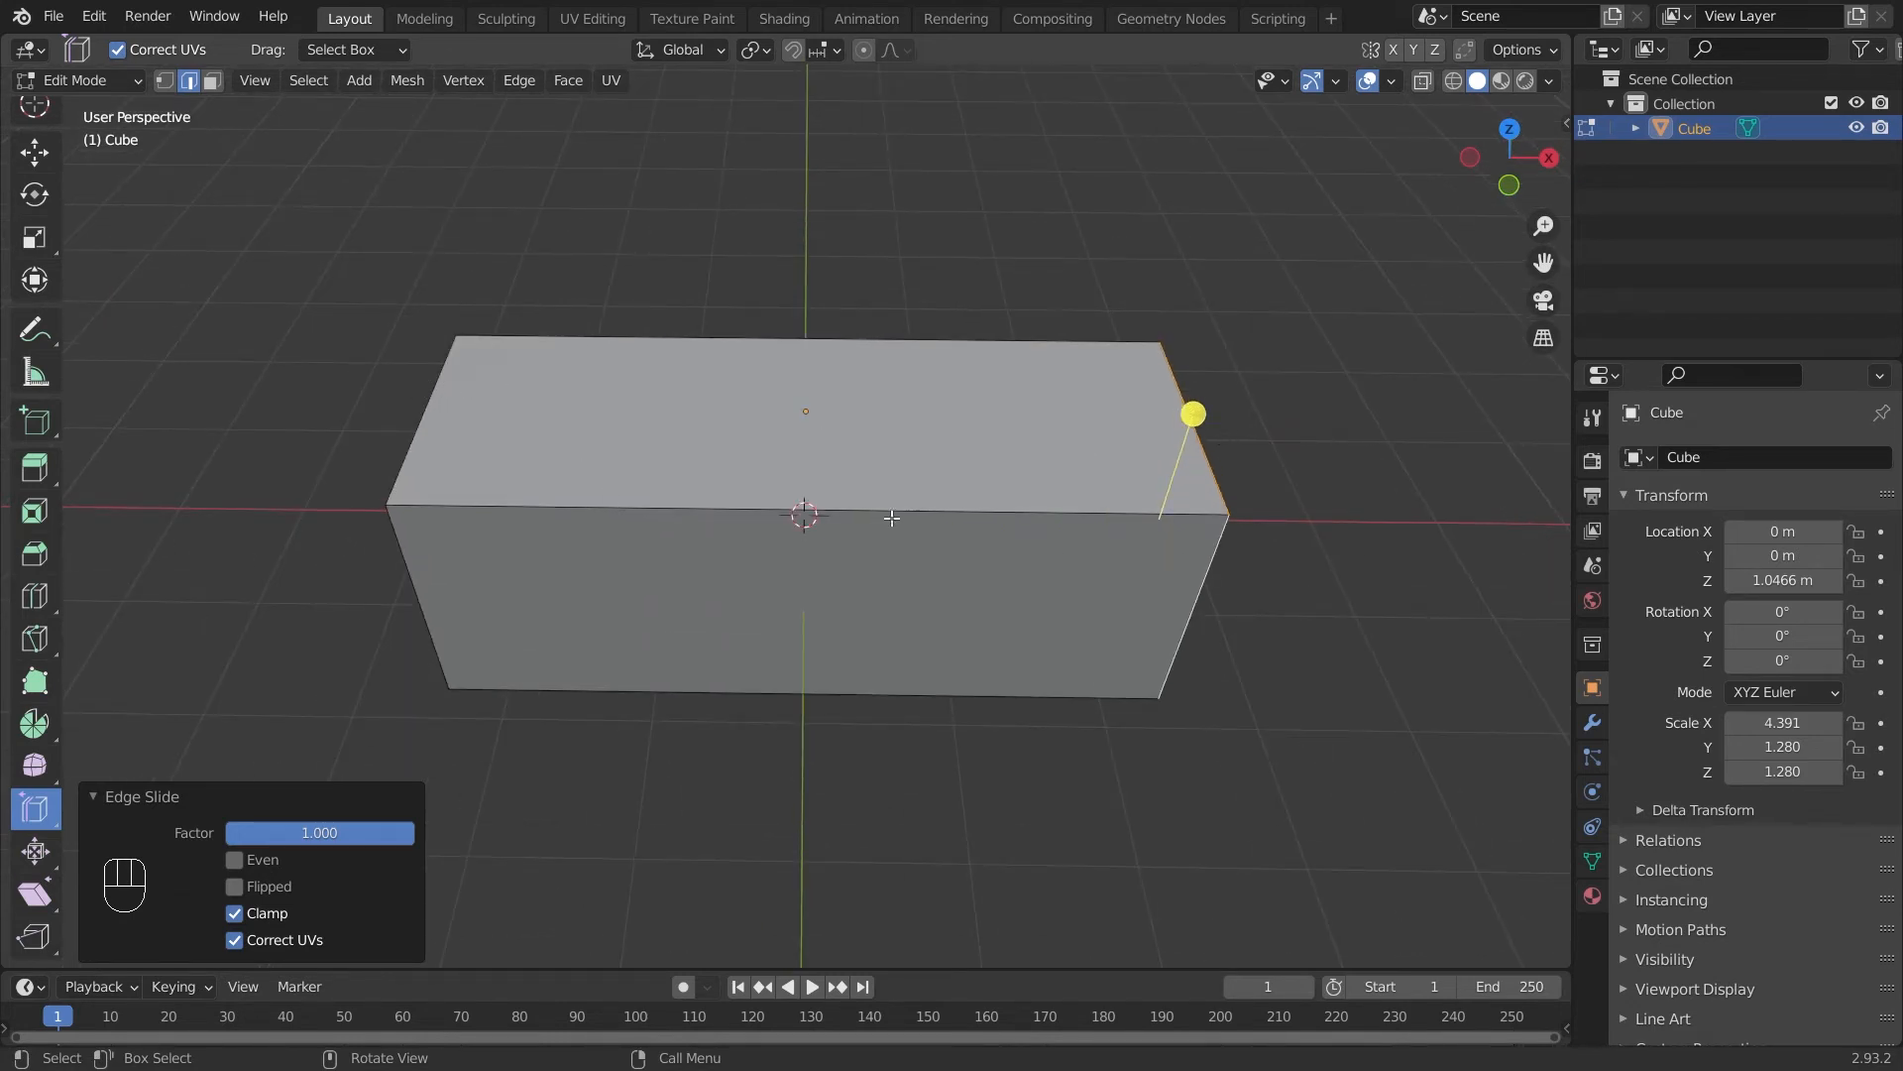
middle_drag(904, 381, 935, 346)
drag(401, 835, 292, 835)
click(687, 670)
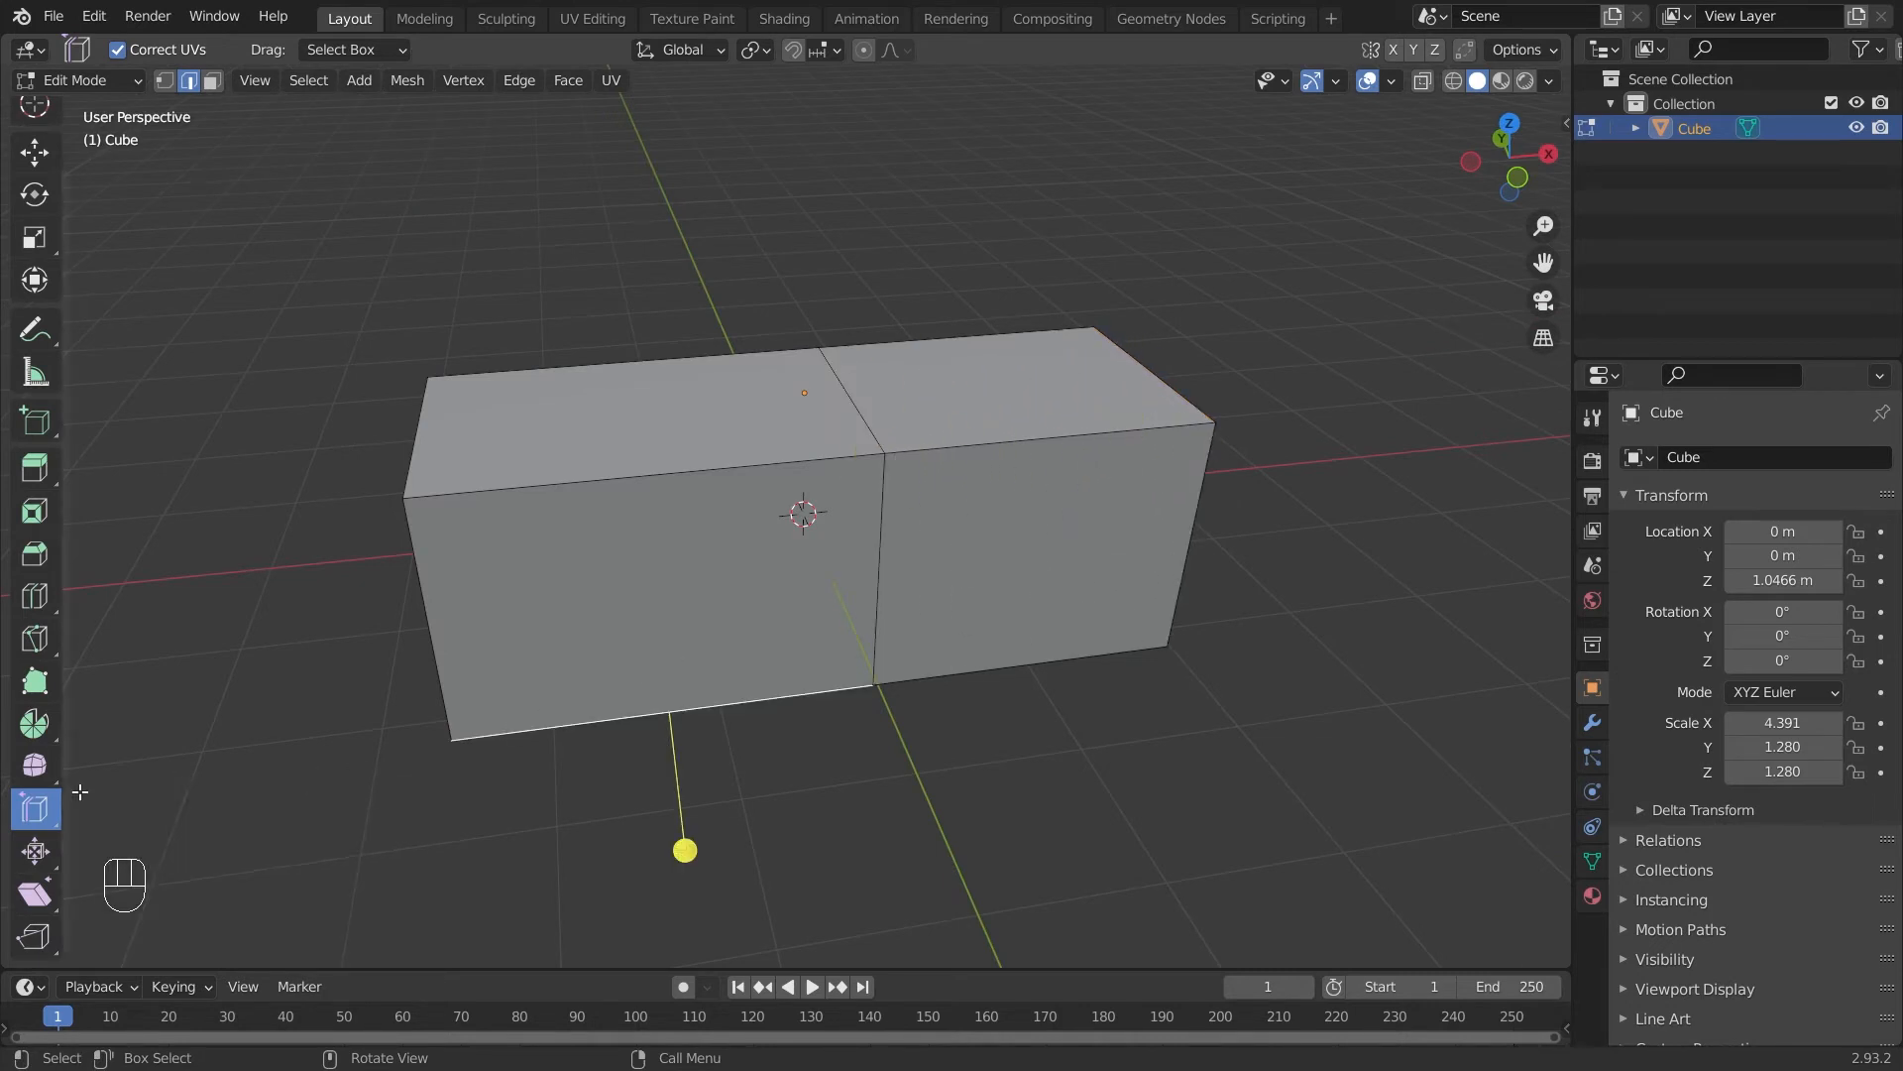
Activate the Vertex Slide tool and change the mesh selection mode to vertices.
drag(22, 811, 149, 855)
click(669, 710)
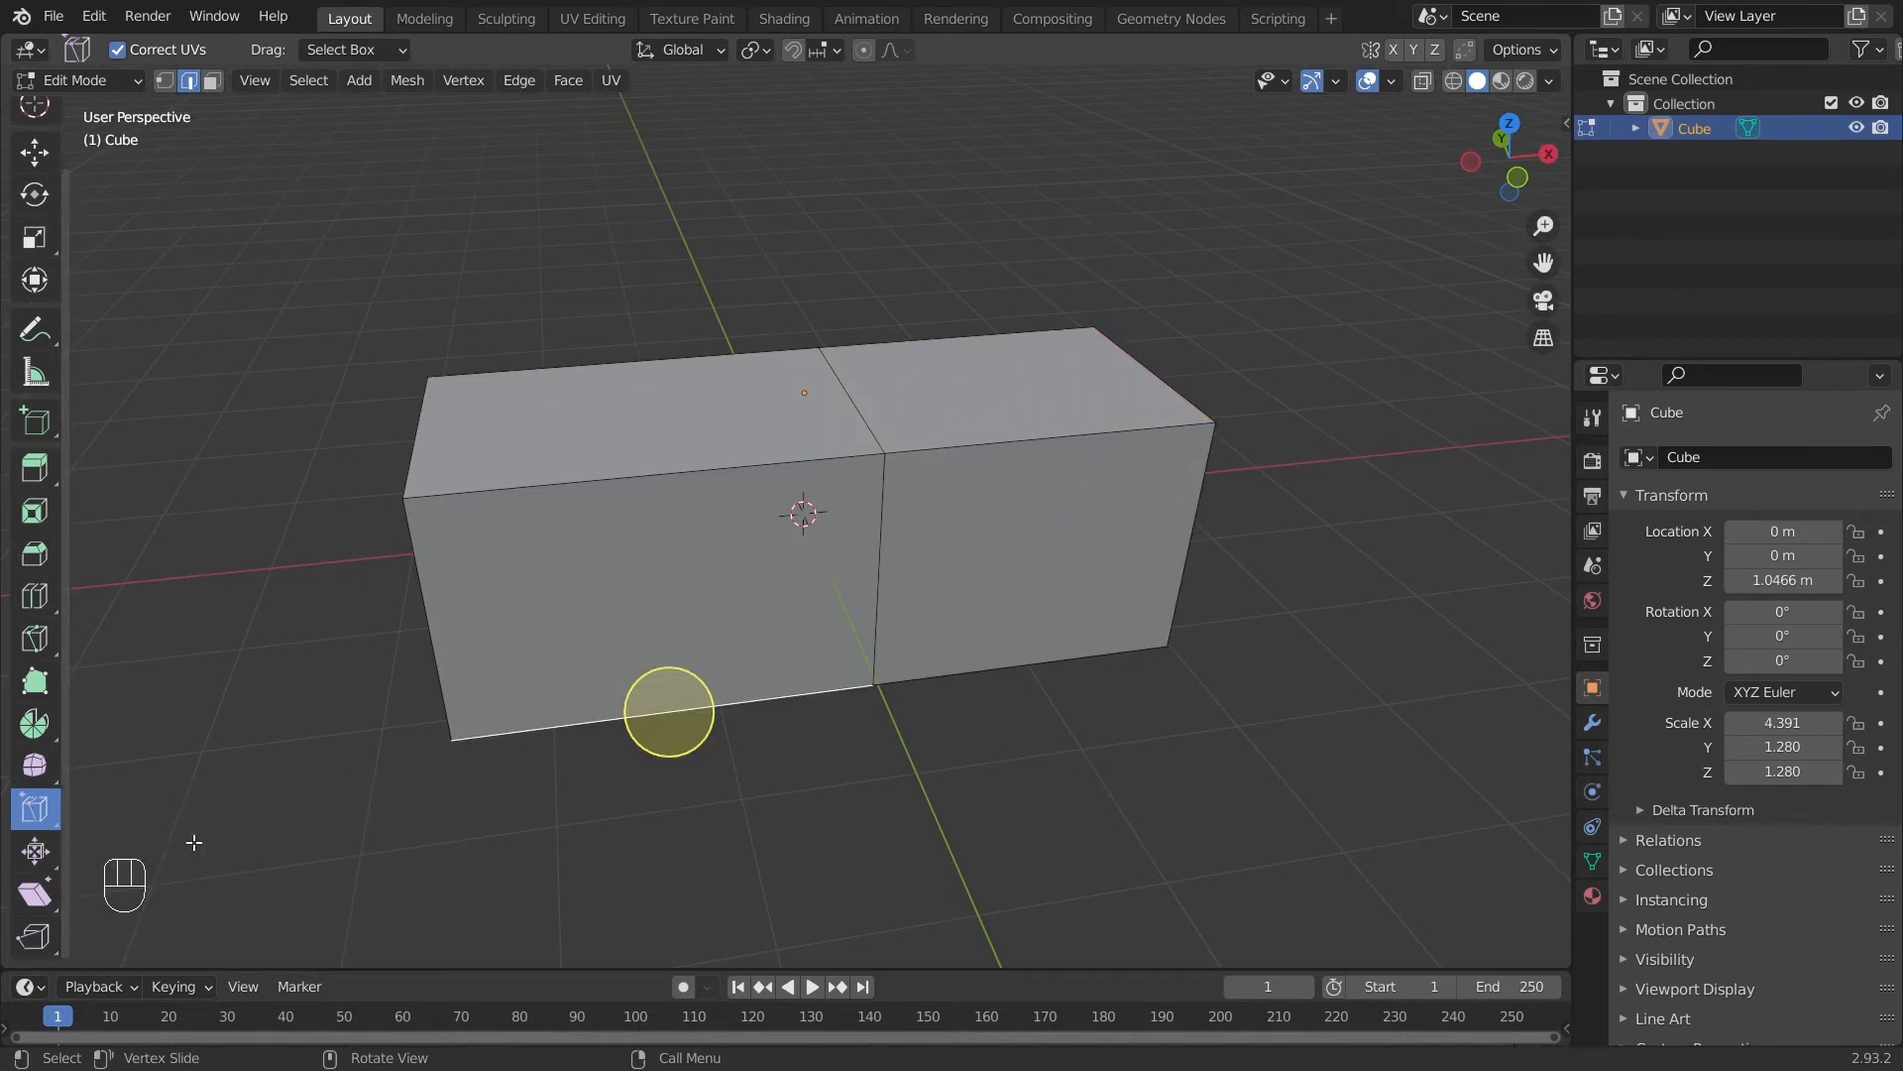
middle_drag(608, 634, 714, 575)
click(931, 452)
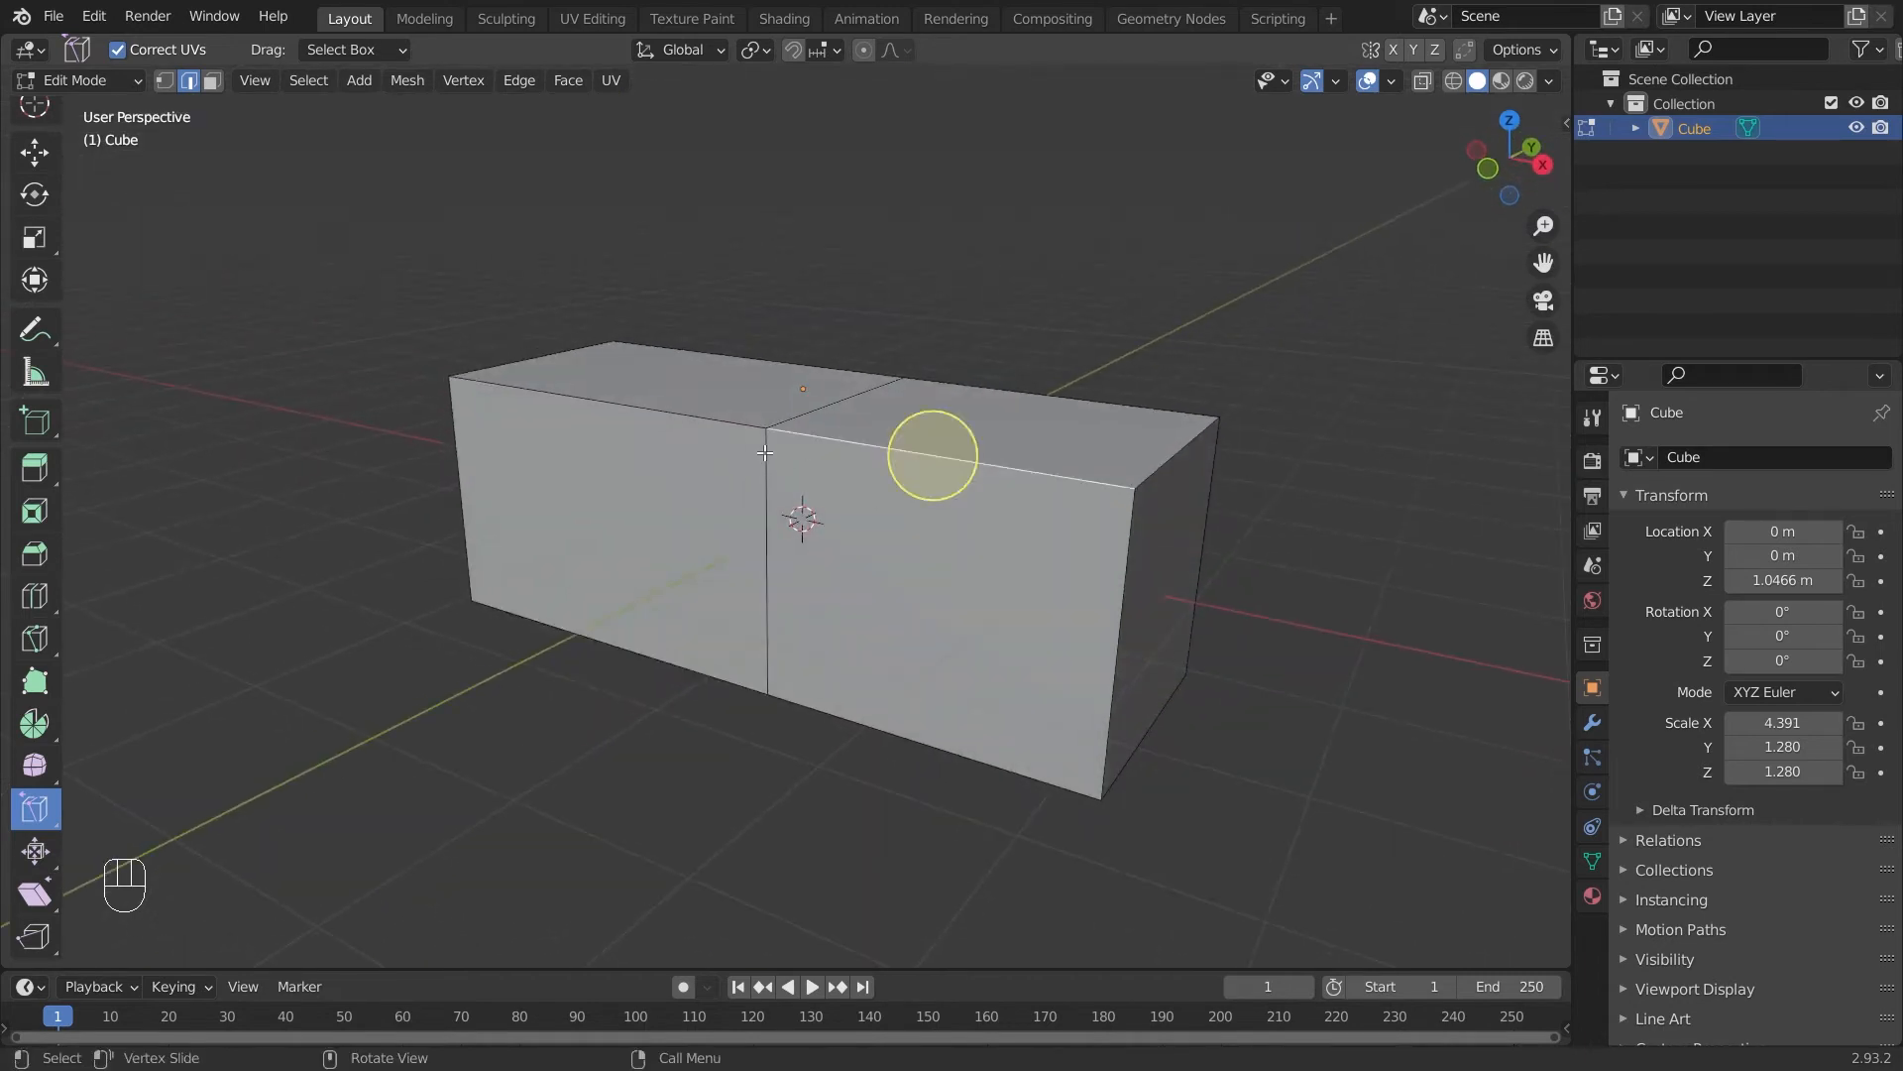
click(591, 399)
middle_drag(777, 424, 792, 299)
key(1)
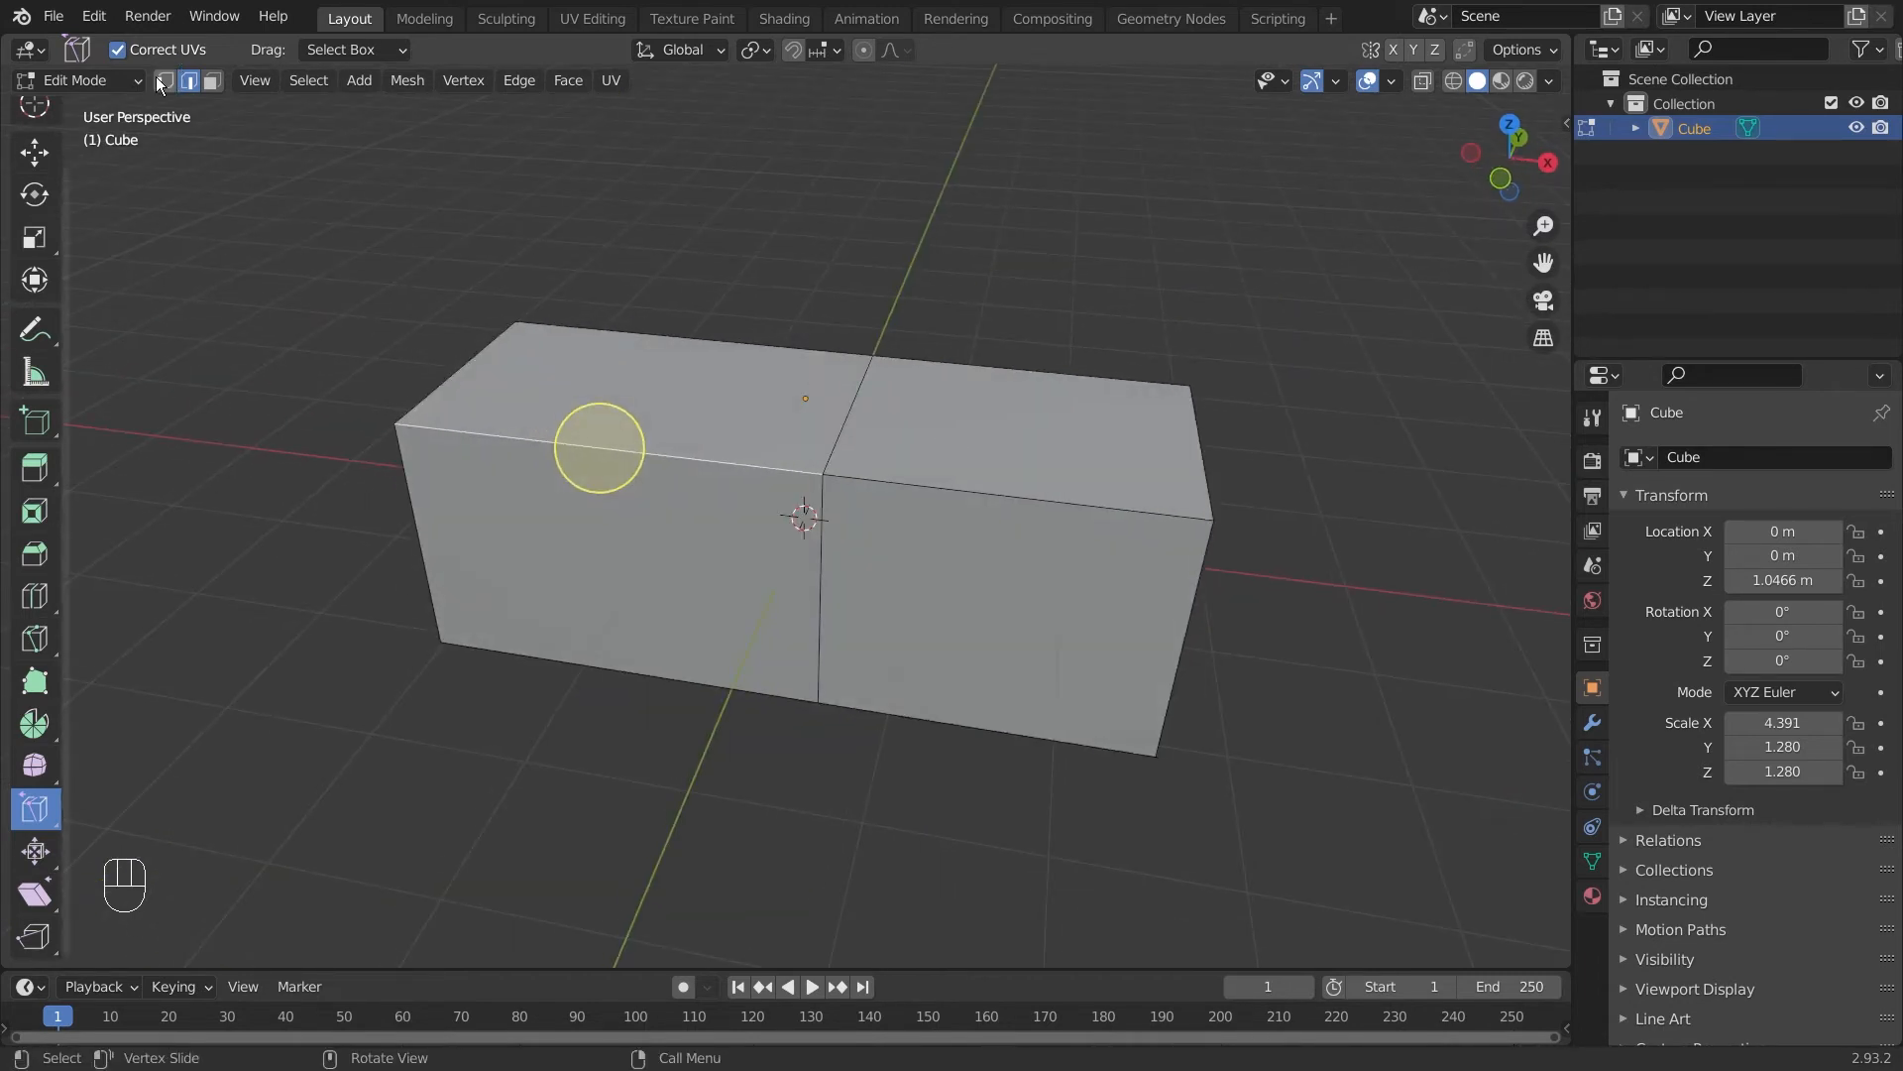
Slide the loop's upper front vertex to the box's -X corner with a factor of 1.000, and turn off Clamp.
drag(821, 474, 1211, 518)
middle_drag(1405, 546, 1366, 631)
click(269, 920)
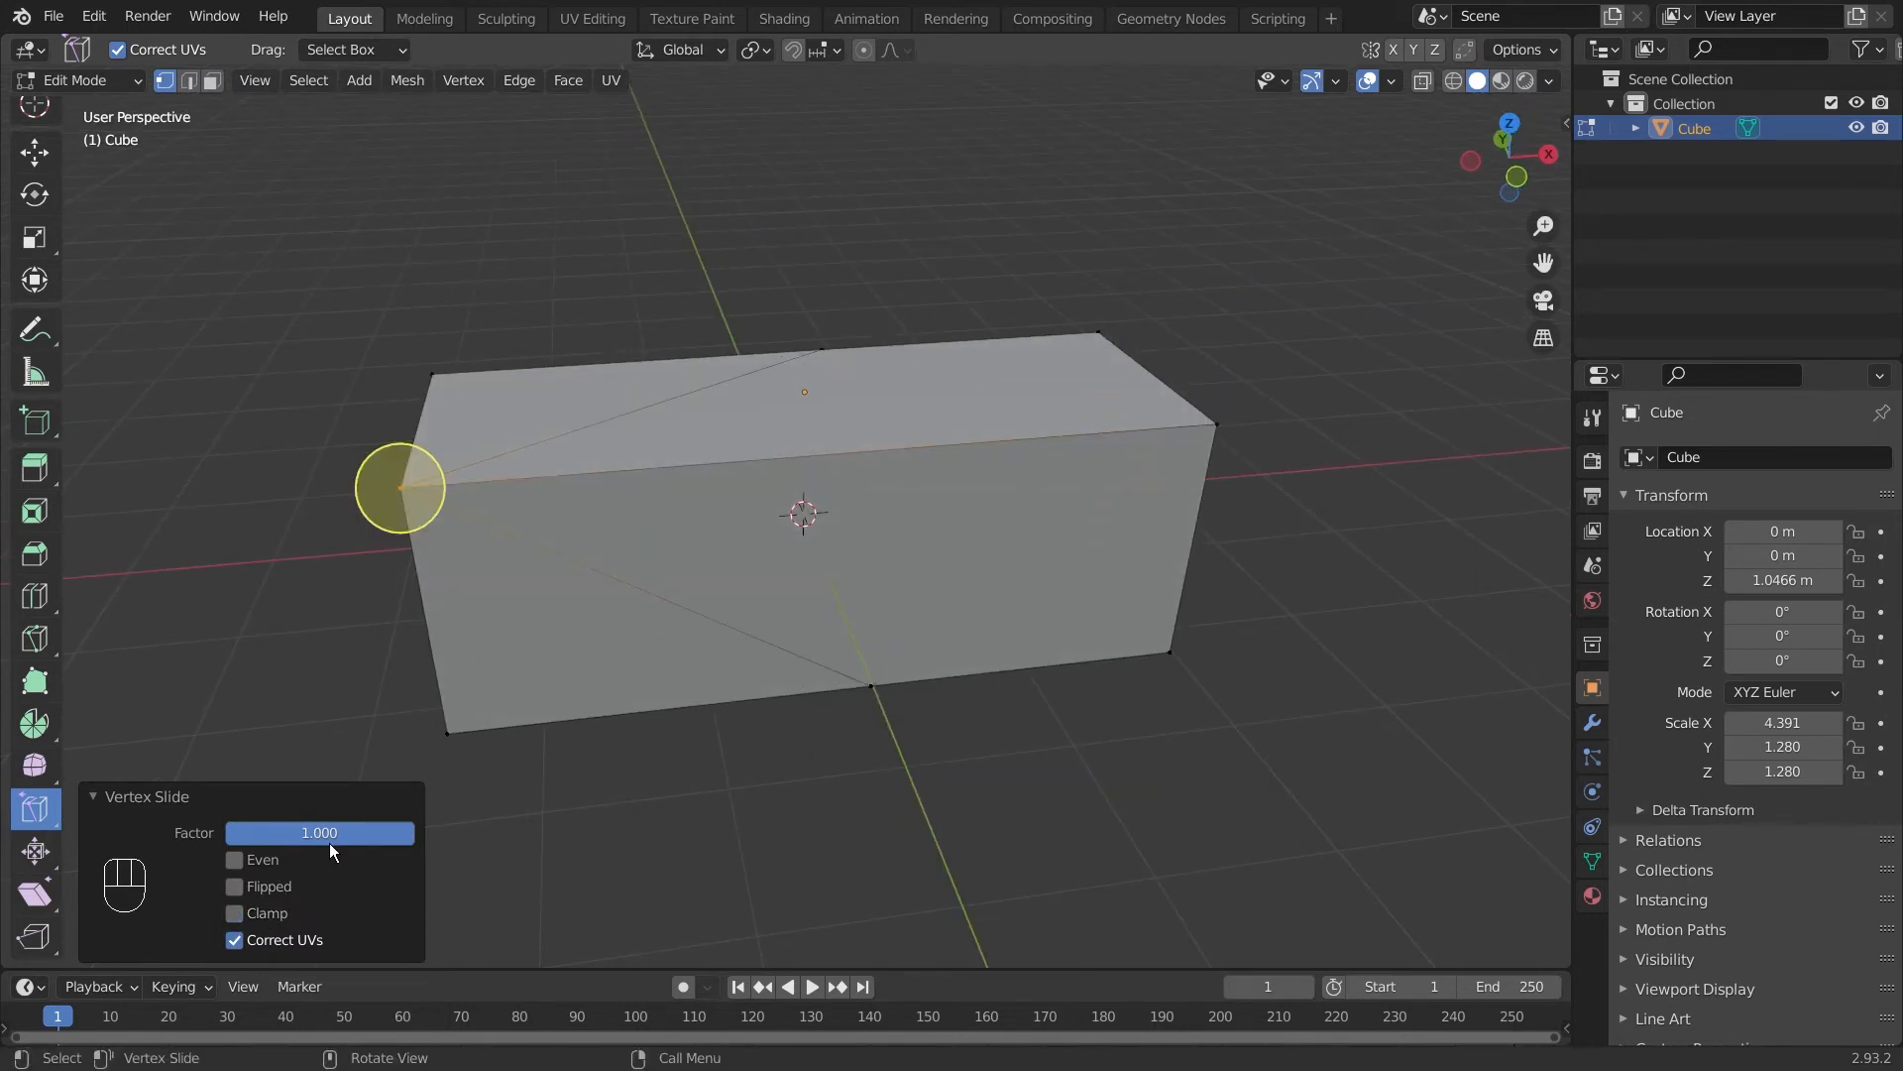
Set the Vertex Slide factor to 2, turn Clamp back on, and deselect the vertex.
click(394, 833)
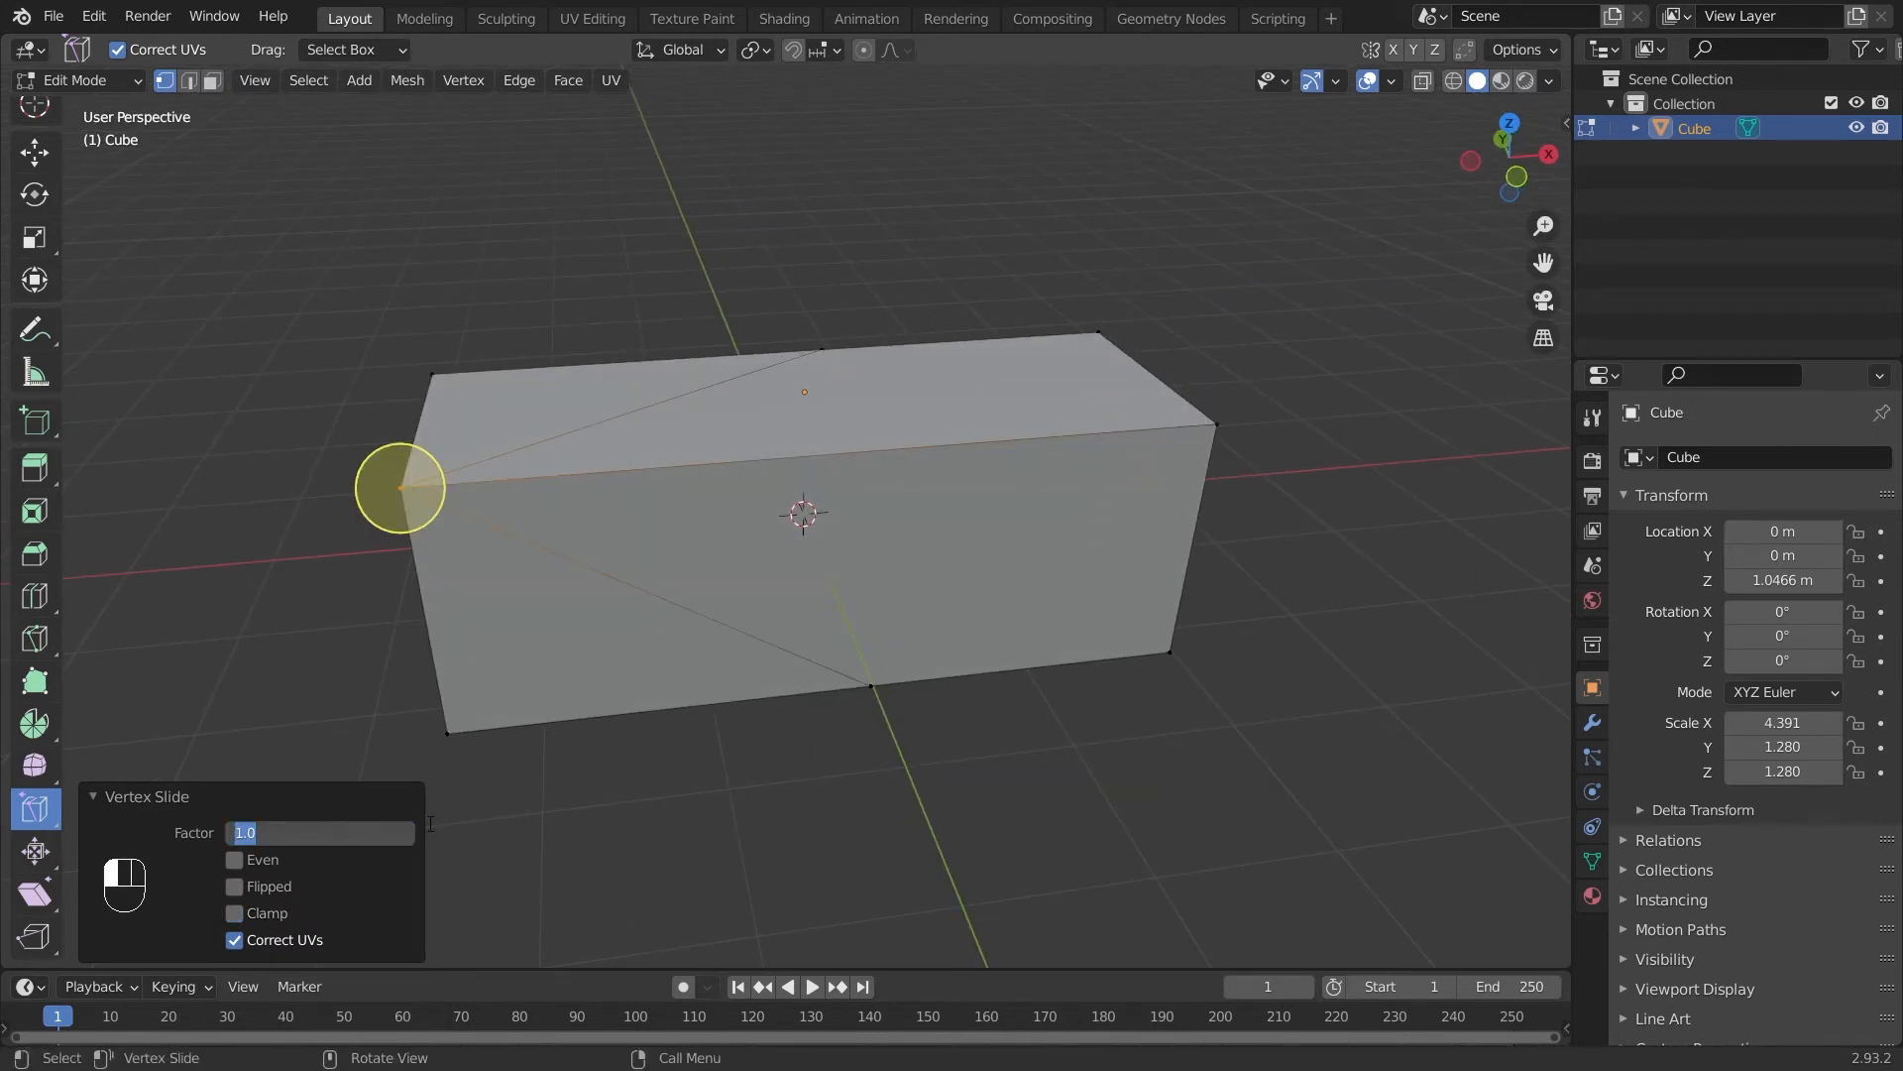
text(2)
key(Return)
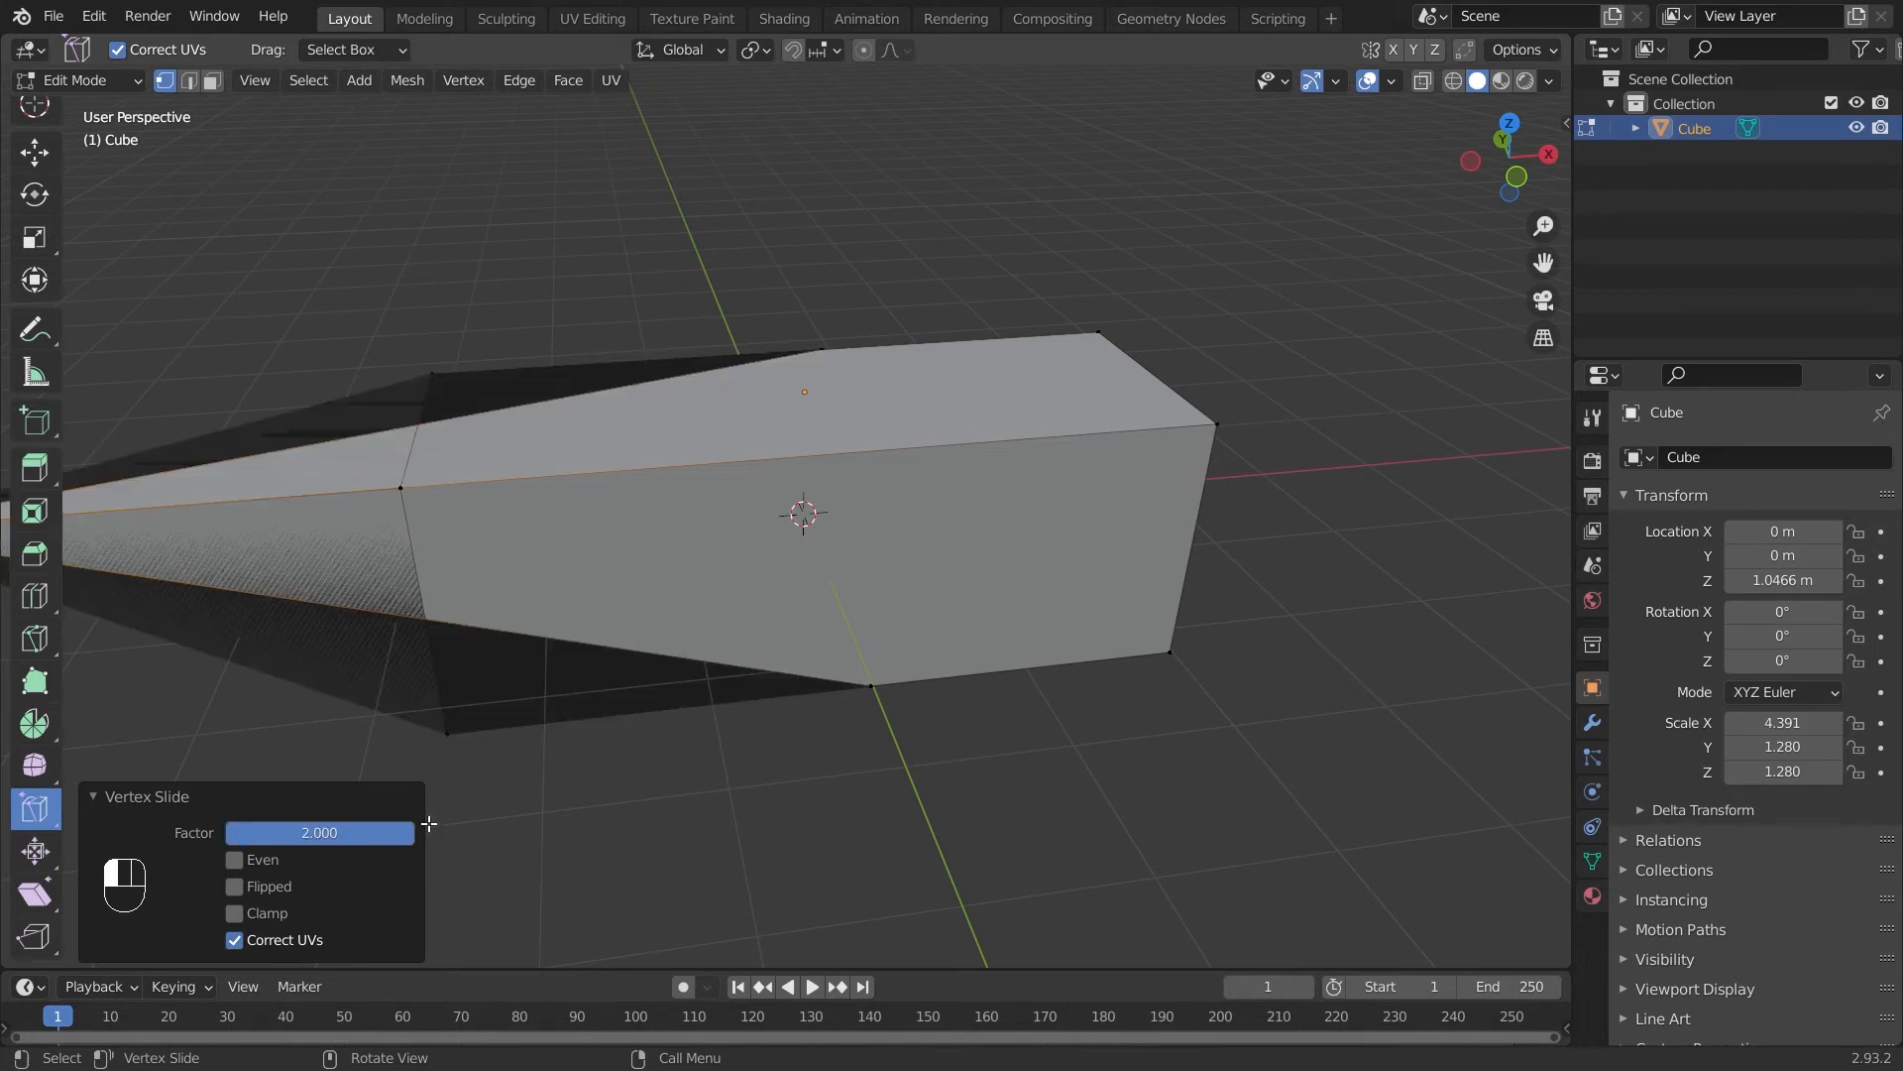
scroll(1021, 615, down, 2)
middle_drag(900, 545, 553, 584)
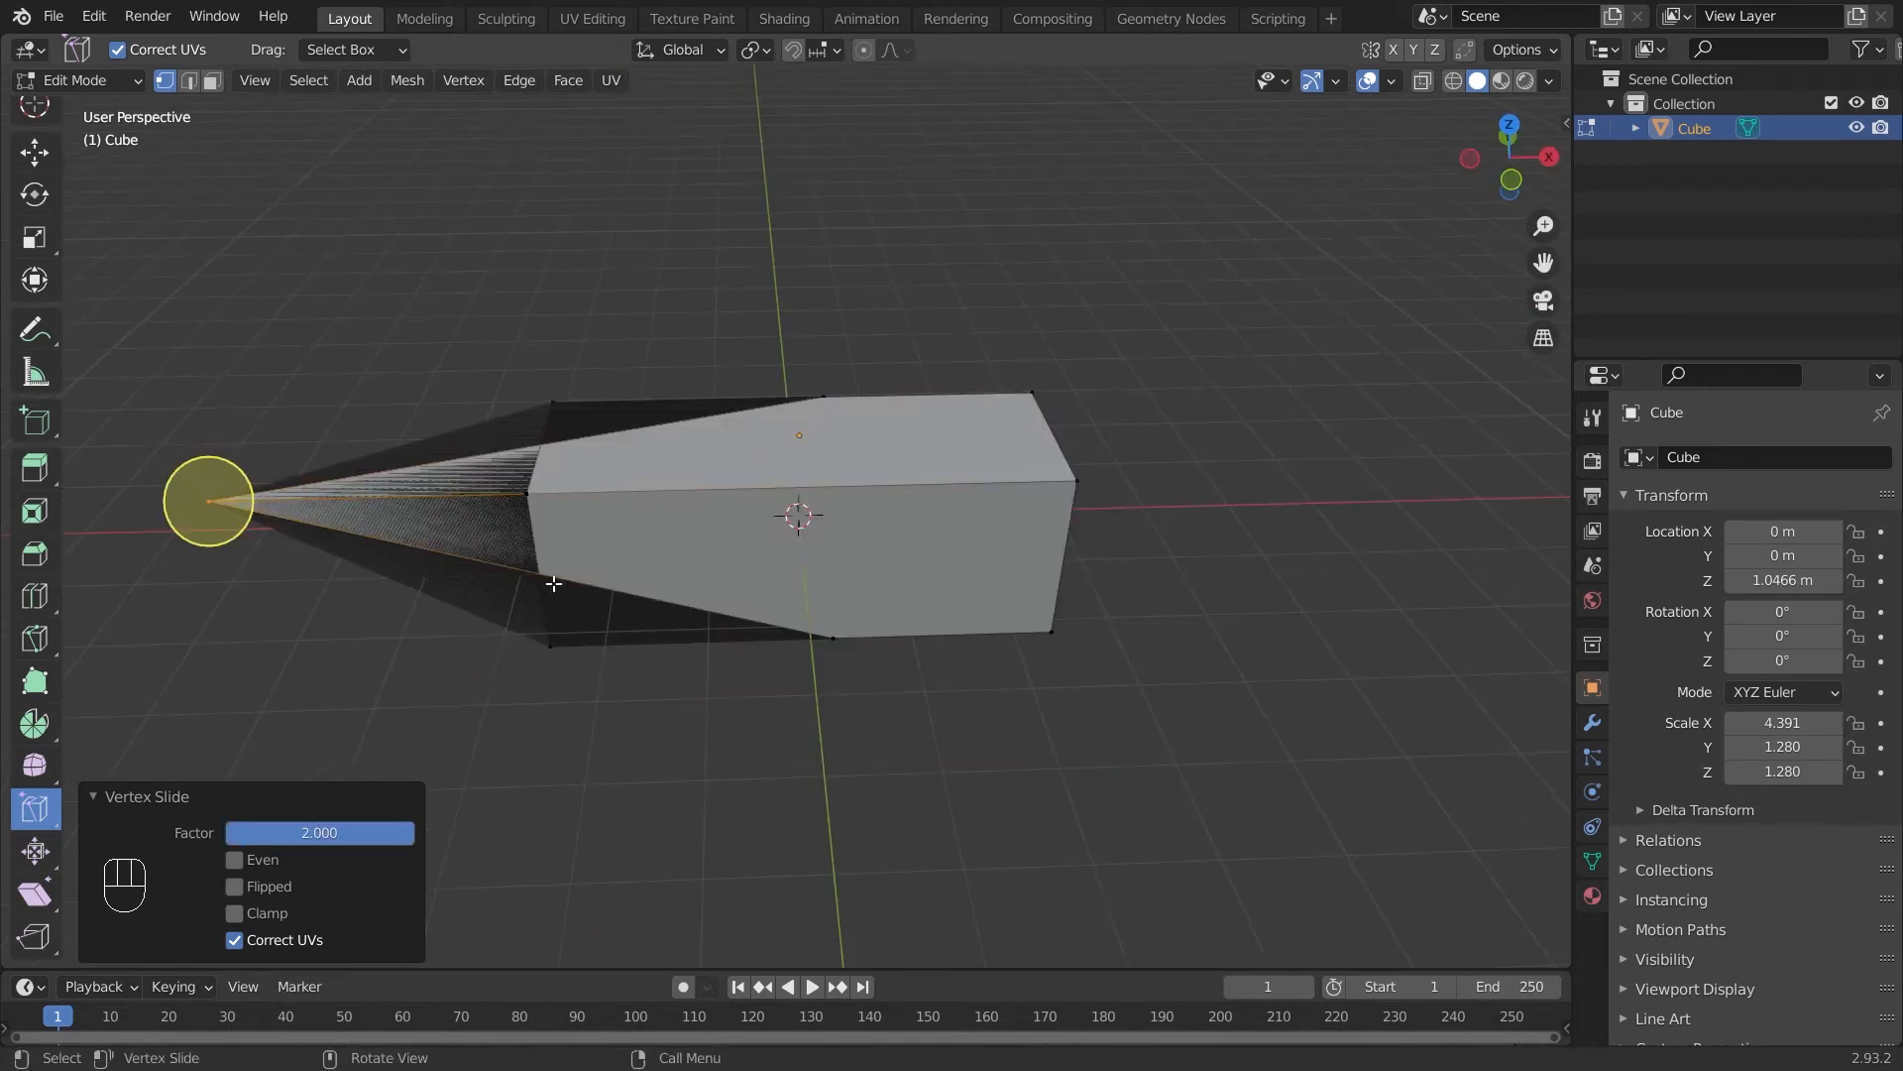
click(234, 913)
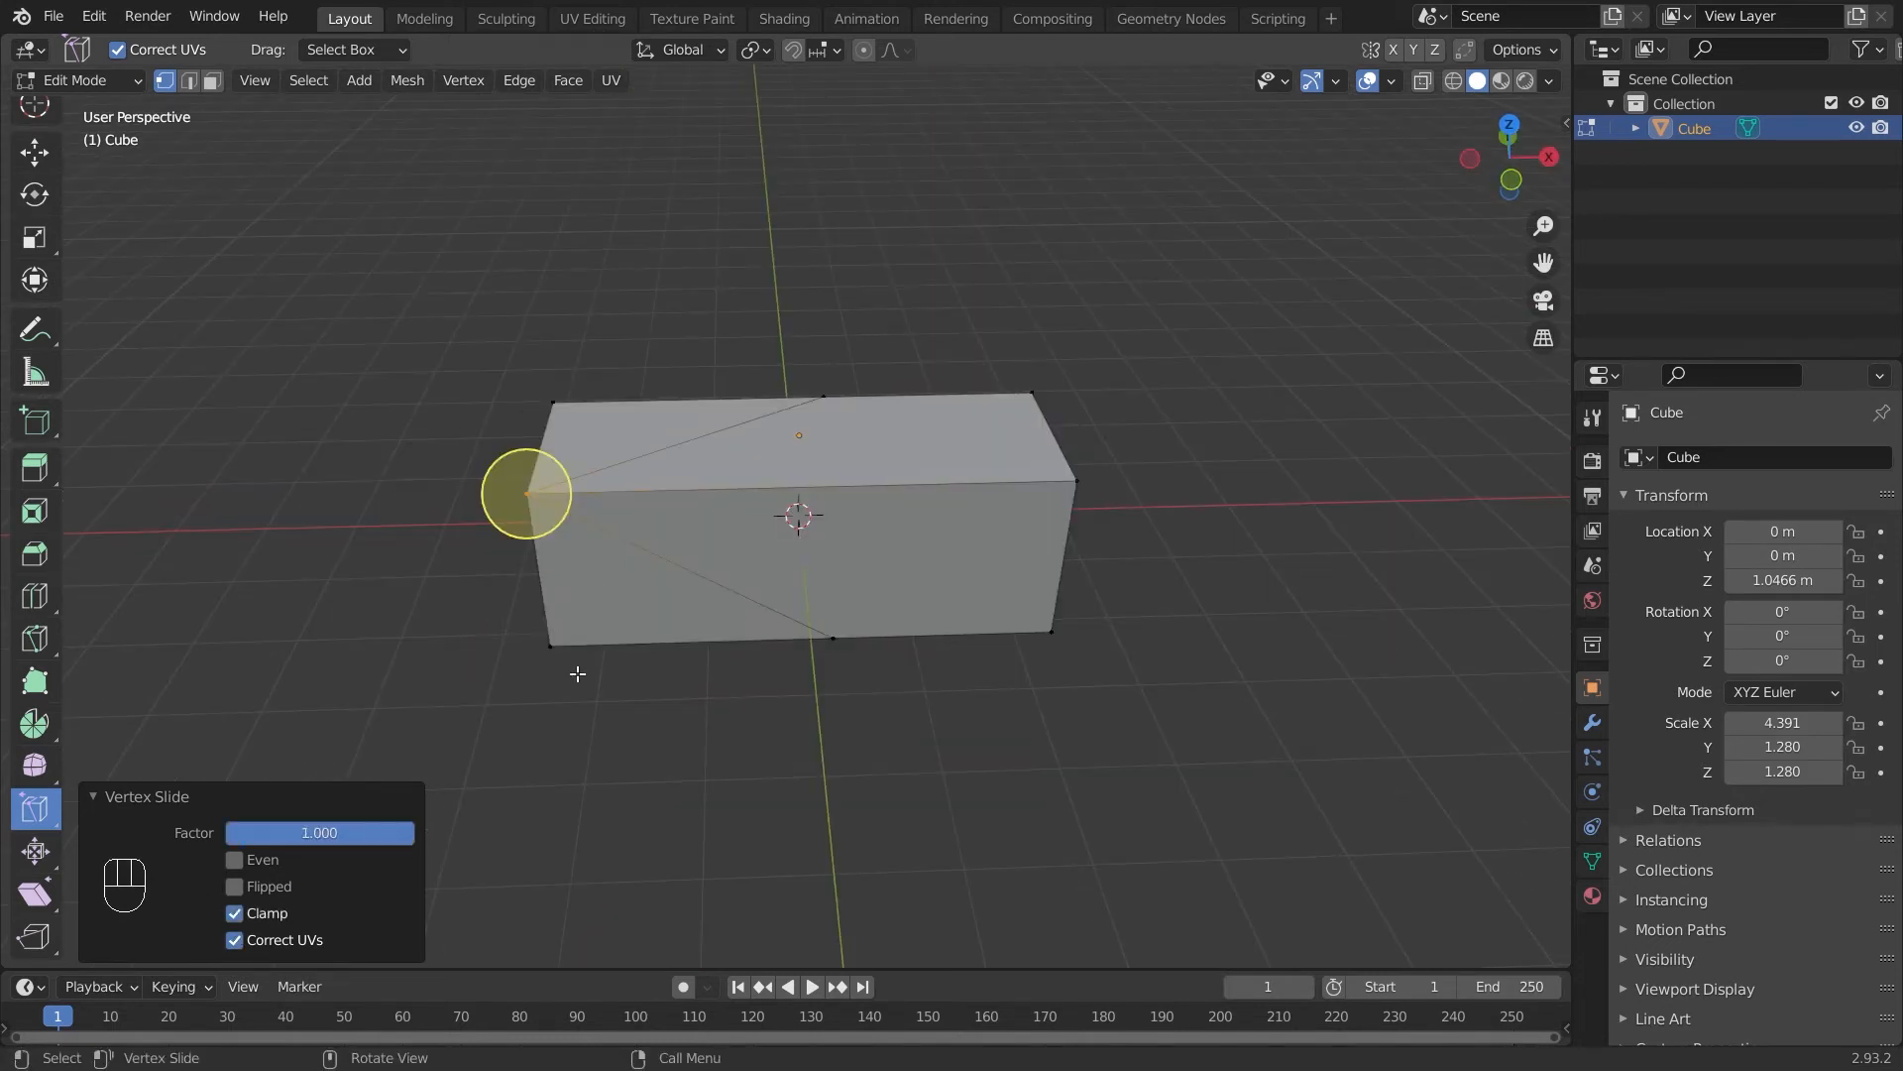
middle_drag(760, 572, 517, 609)
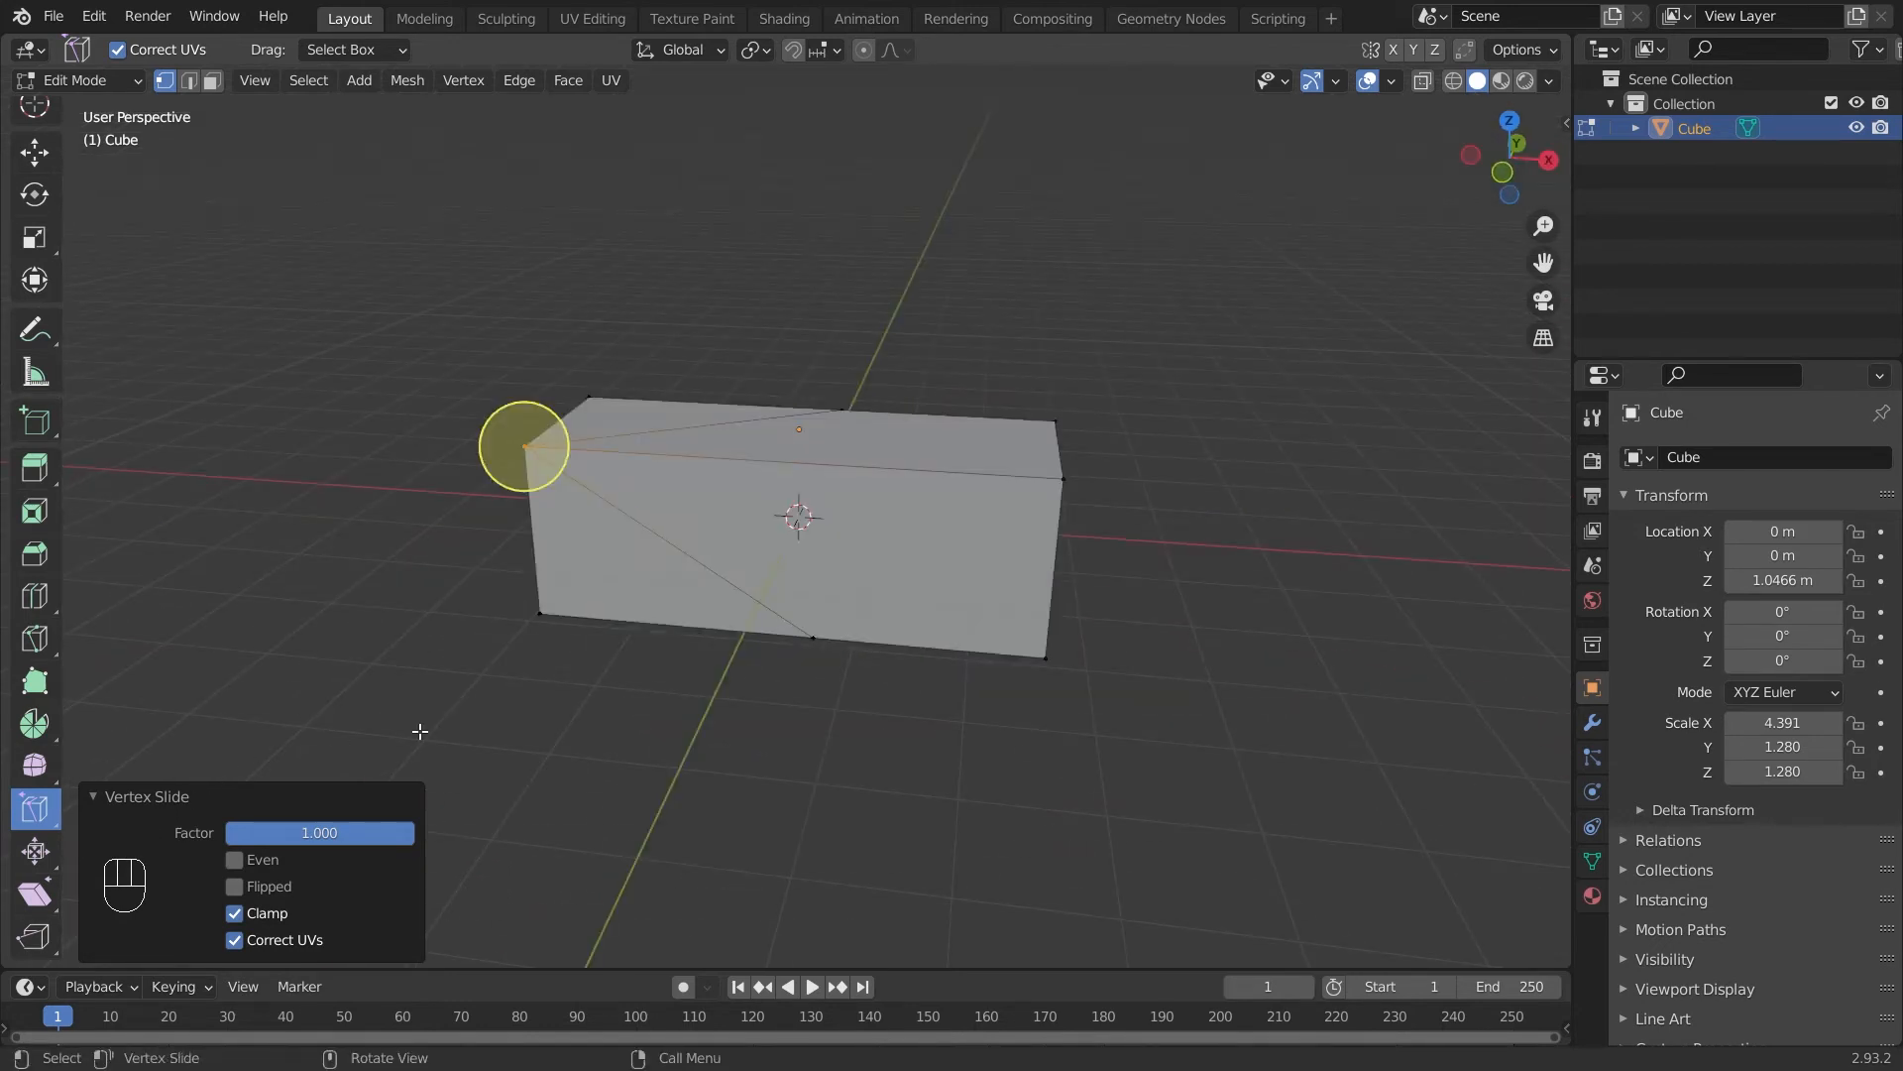
click(467, 583)
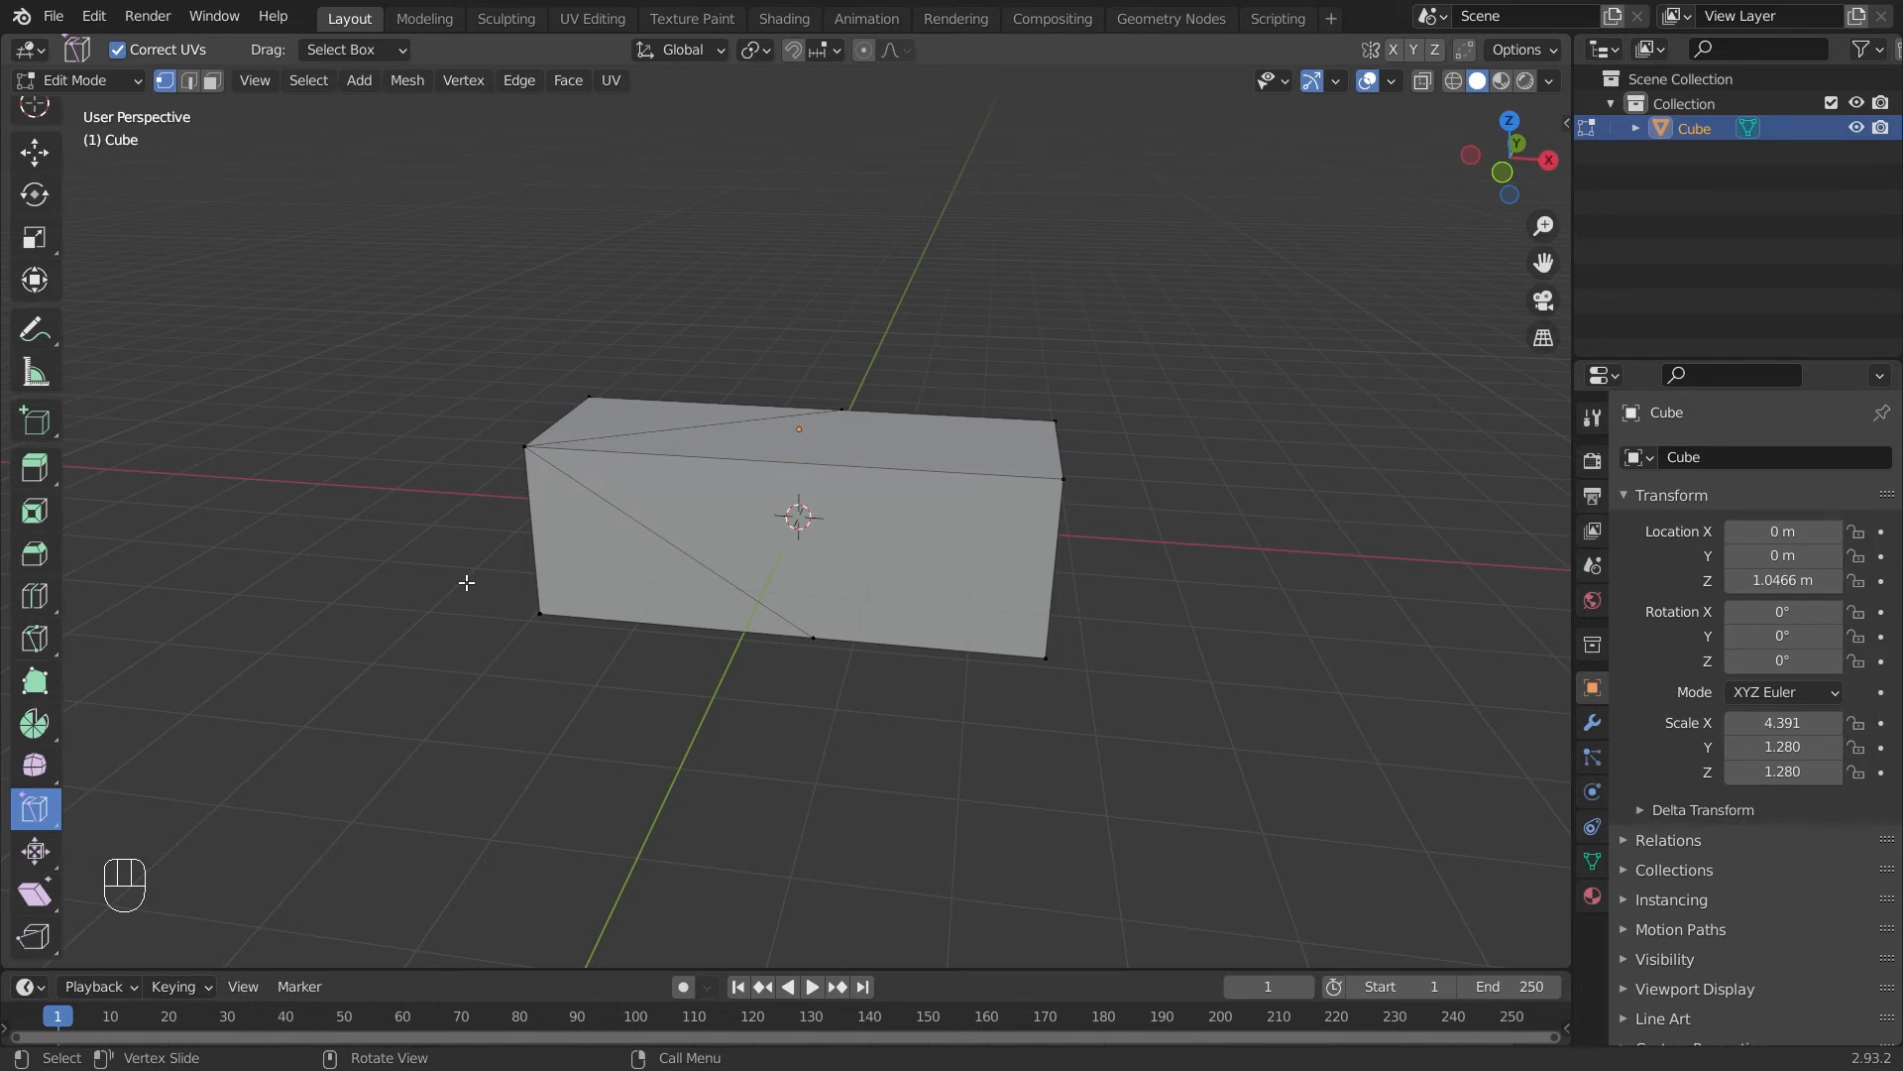
Delete all of the box's geometry.
key(ctrl)
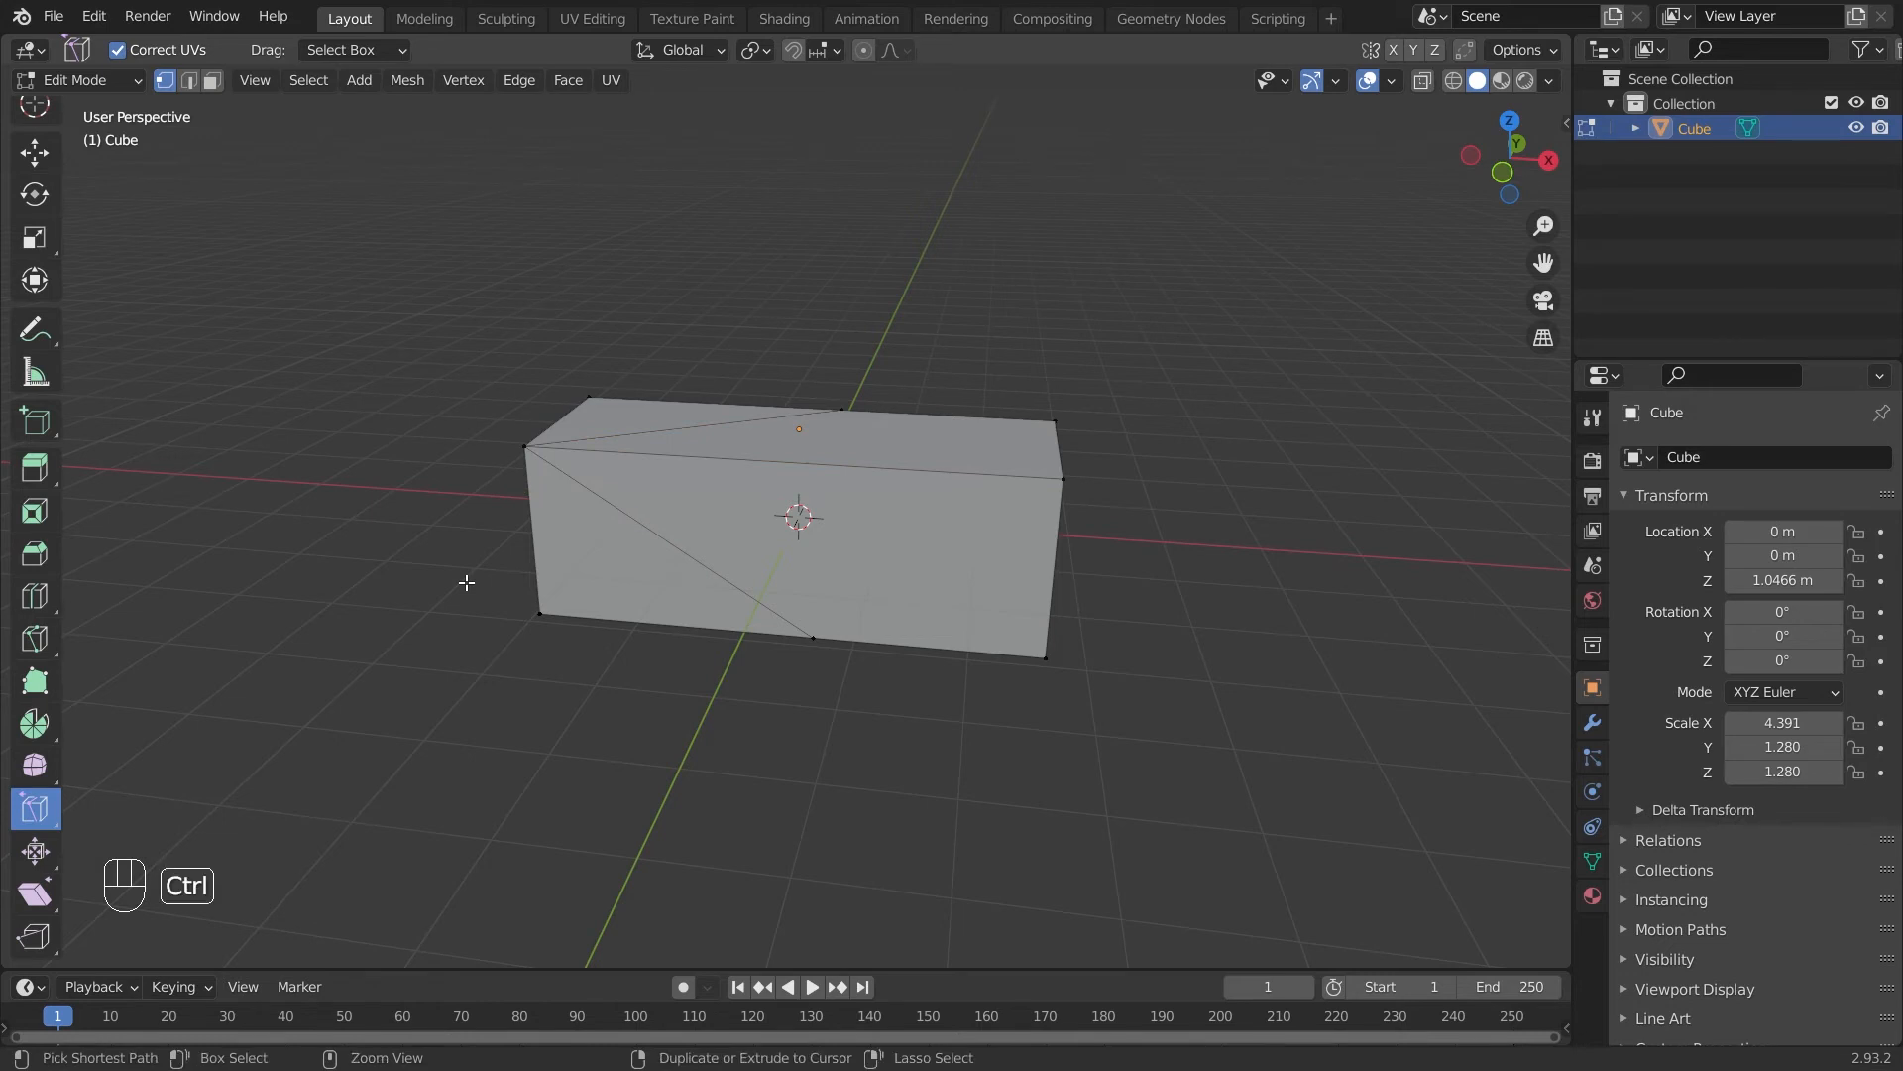
key(a)
key(Delete)
click(539, 343)
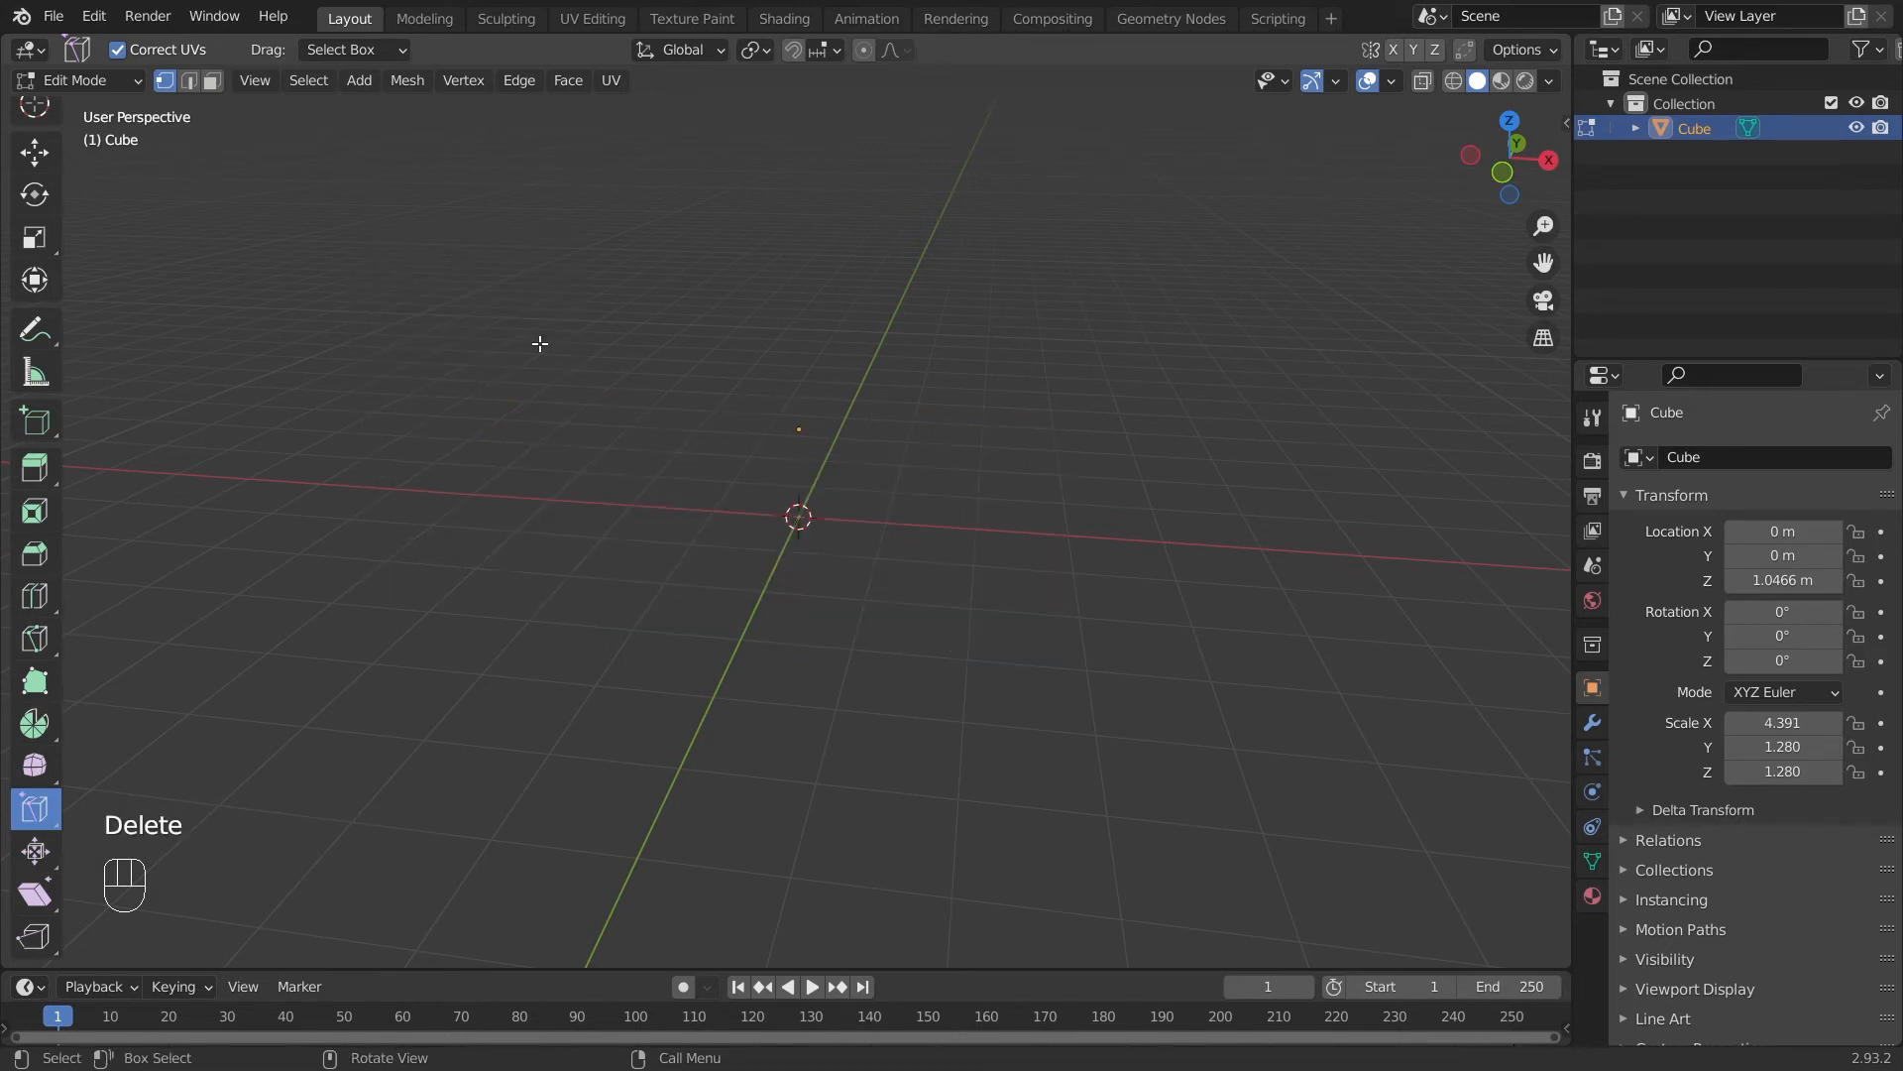
Add a 2 m cube to the empty mesh and deselect it.
click(57, 848)
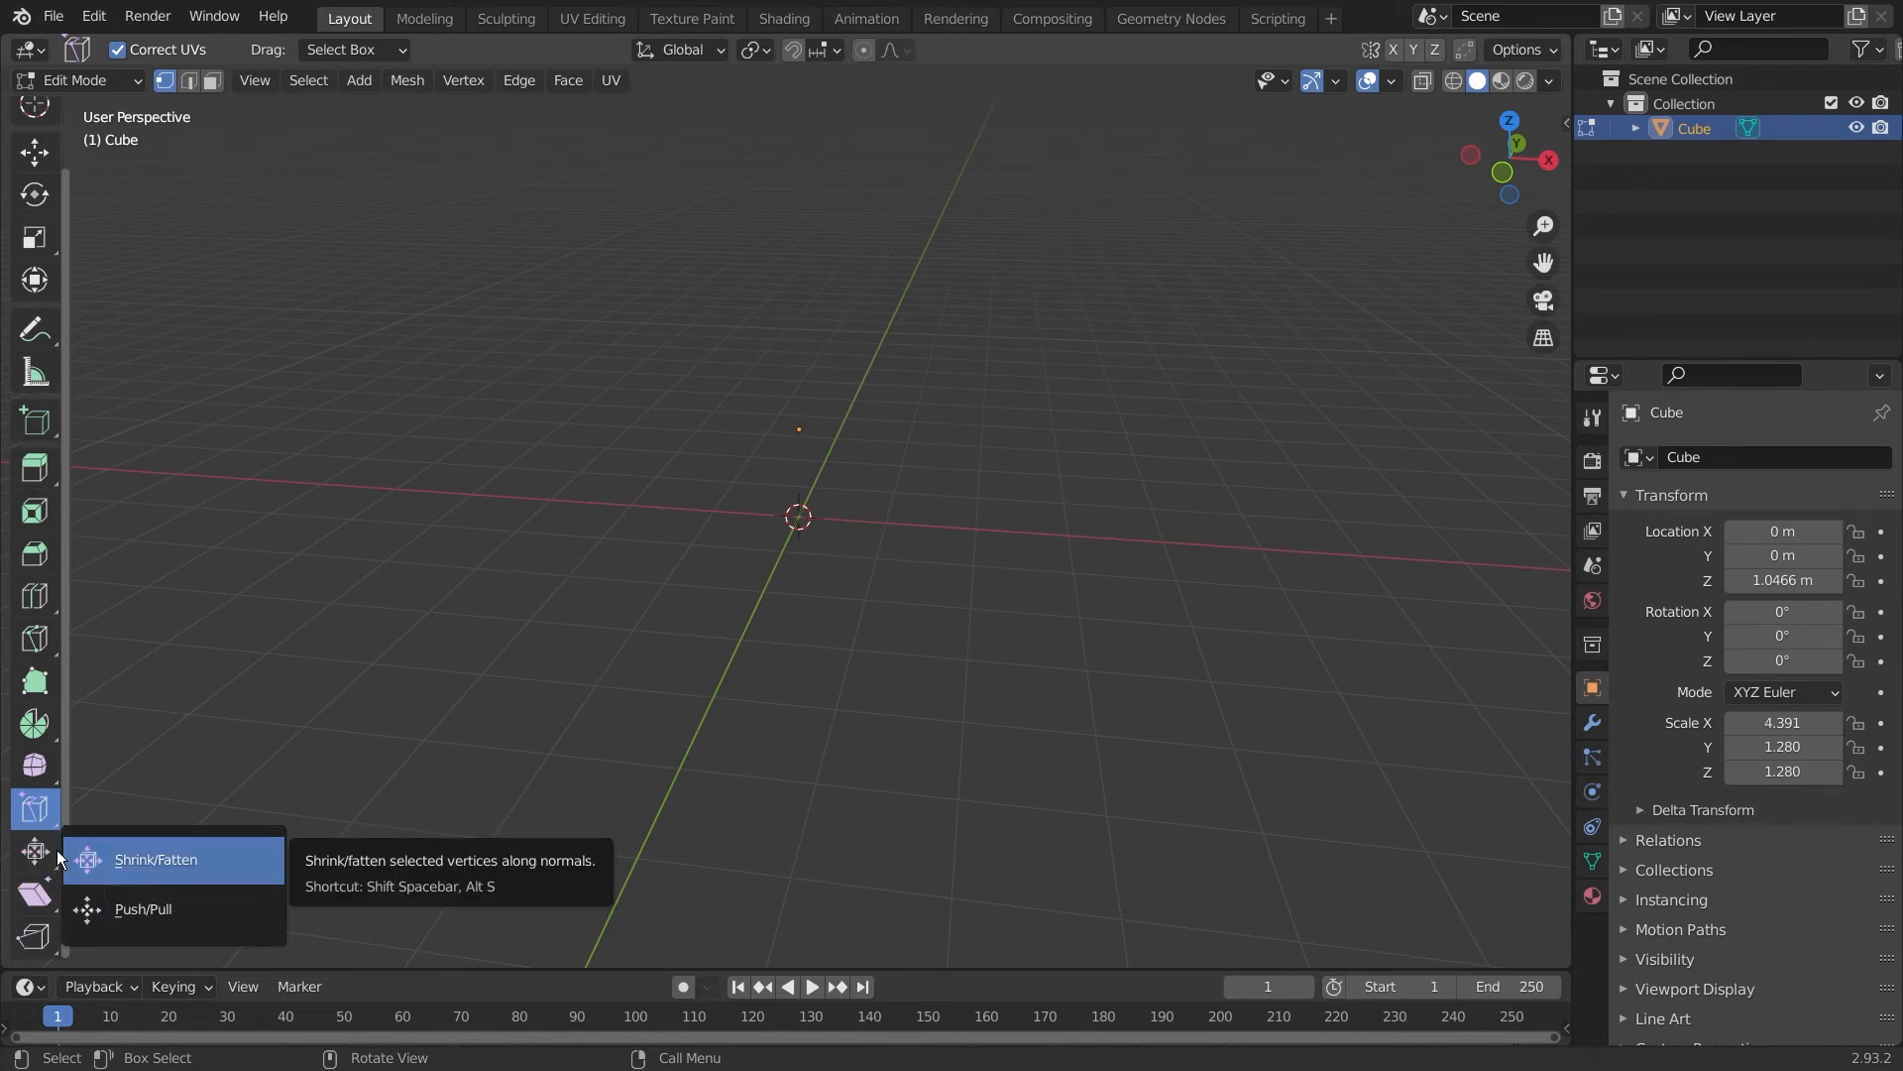
click(57, 848)
key(shift+a)
click(872, 331)
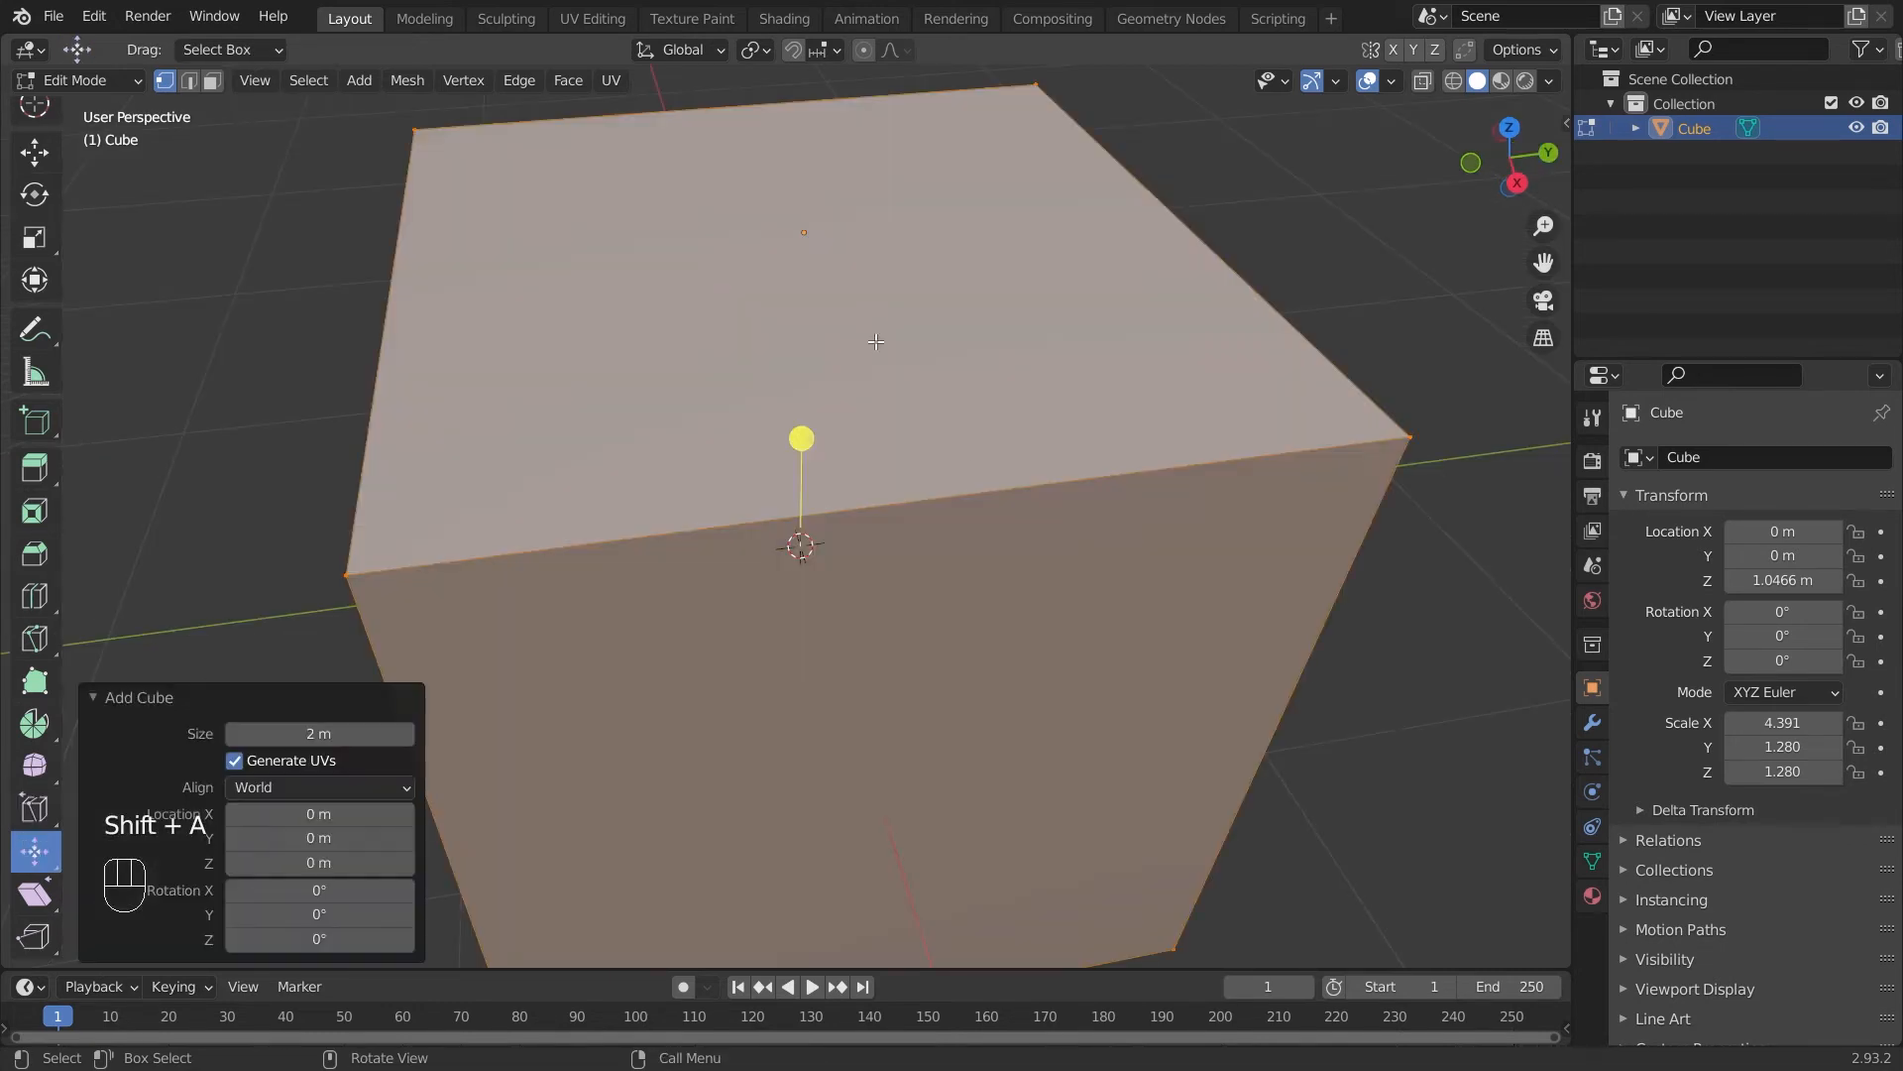
scroll(876, 341, down, 4)
click(309, 171)
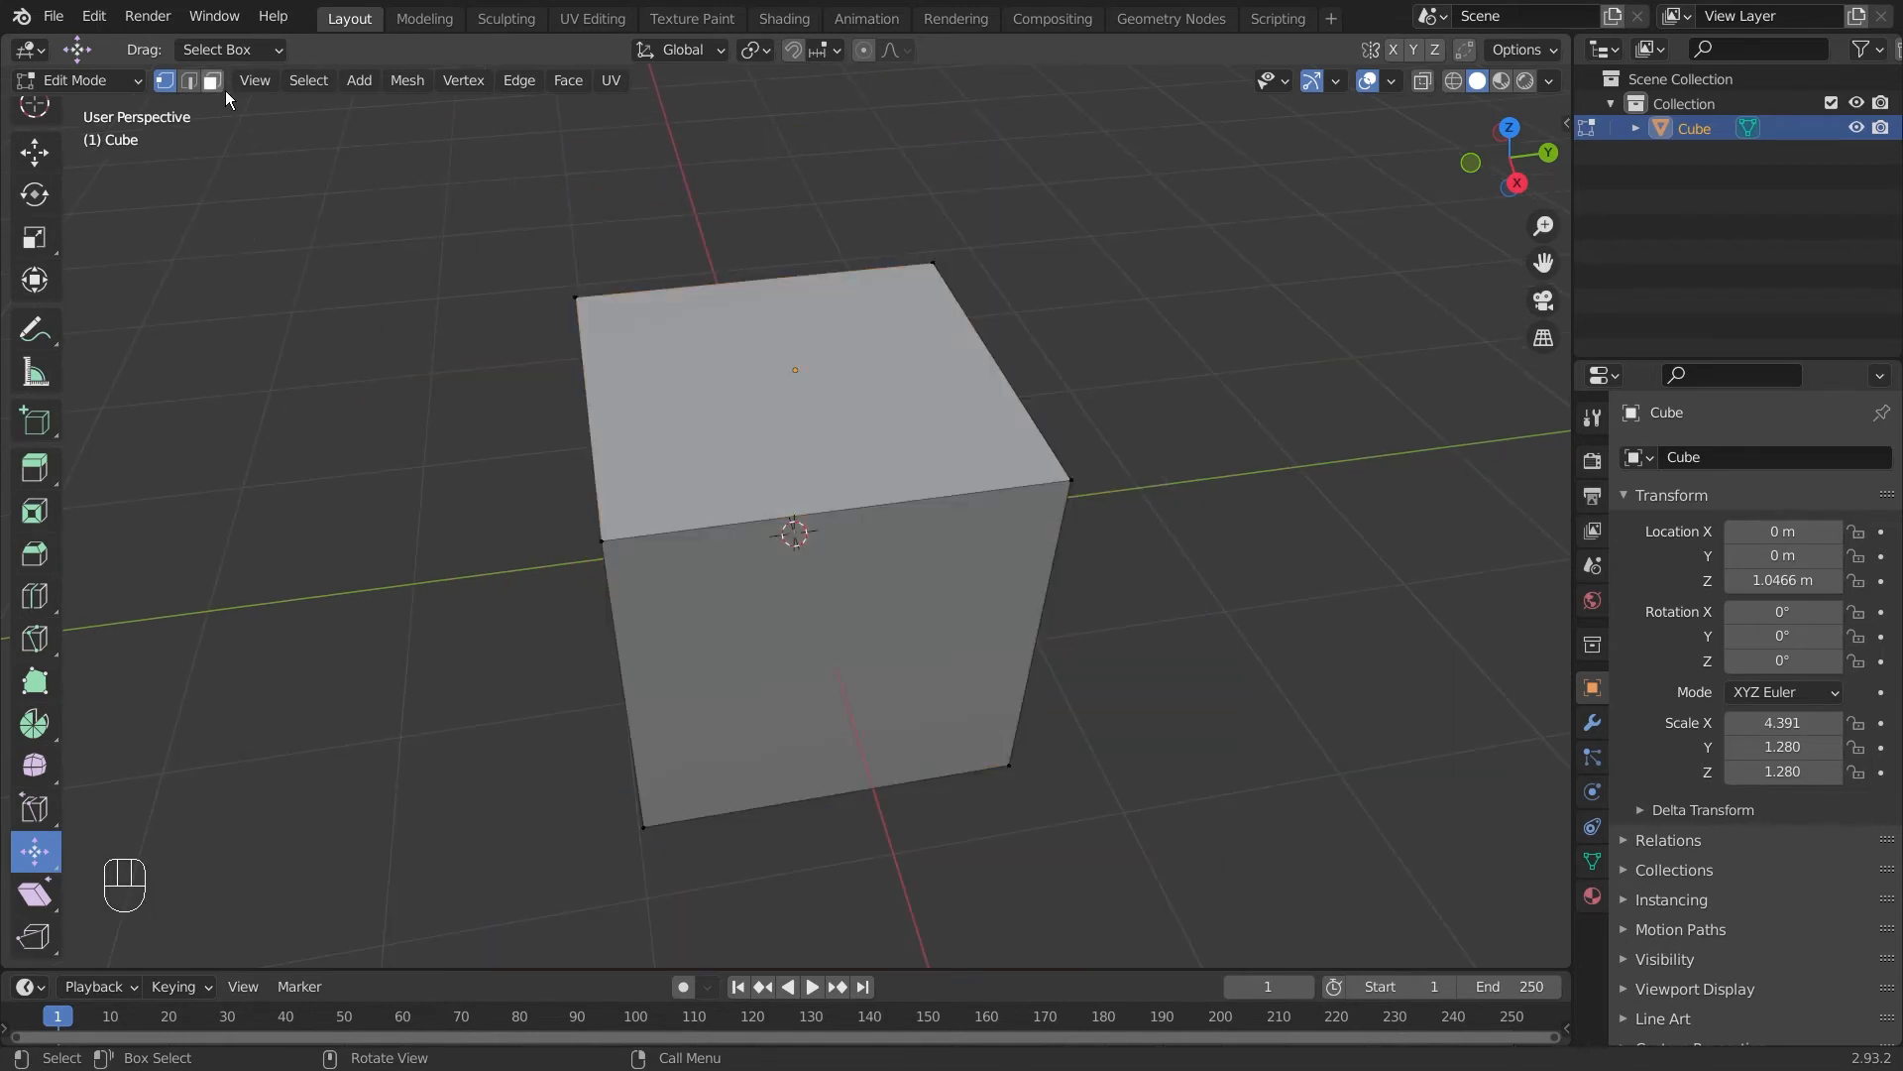
Select the cube's top face and extend it upward with Shrink/Fatten by an offset of about 1.84 m.
click(932, 448)
middle_drag(1116, 310, 1020, 327)
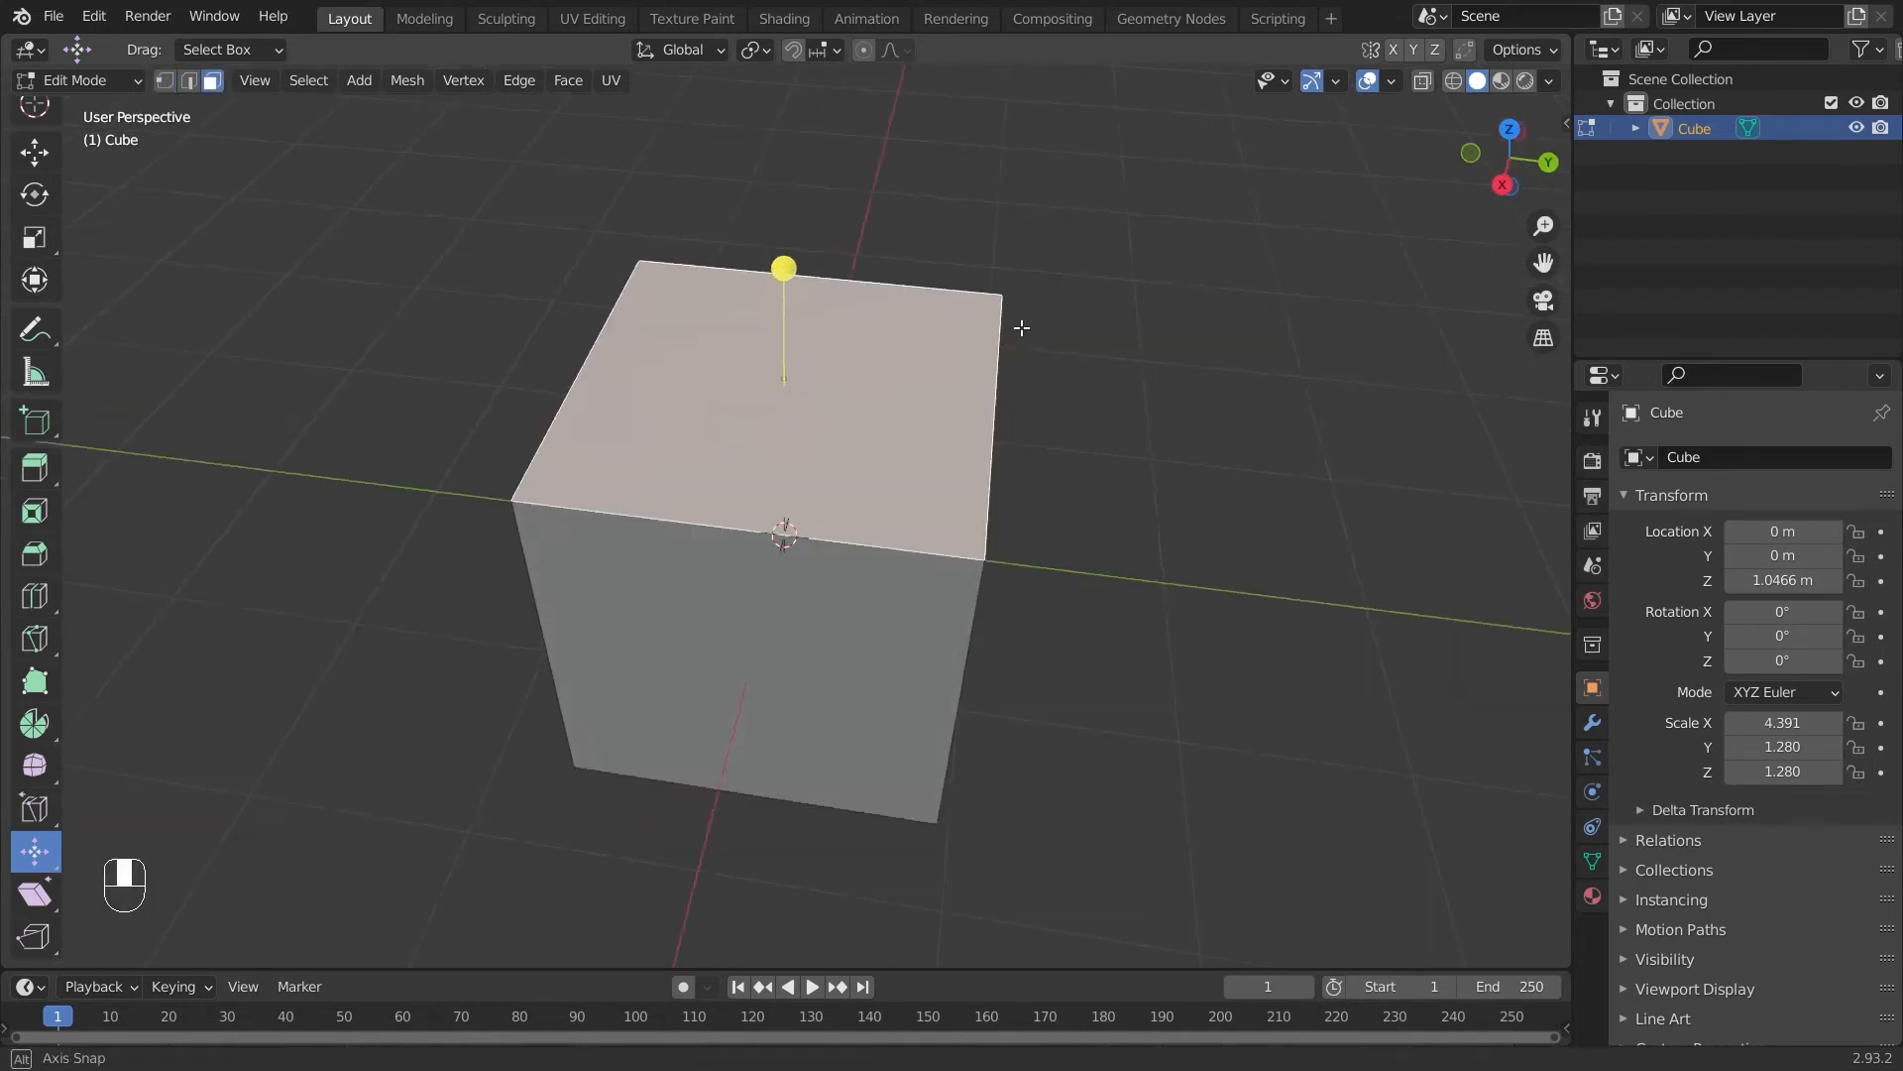
drag(39, 851, 99, 905)
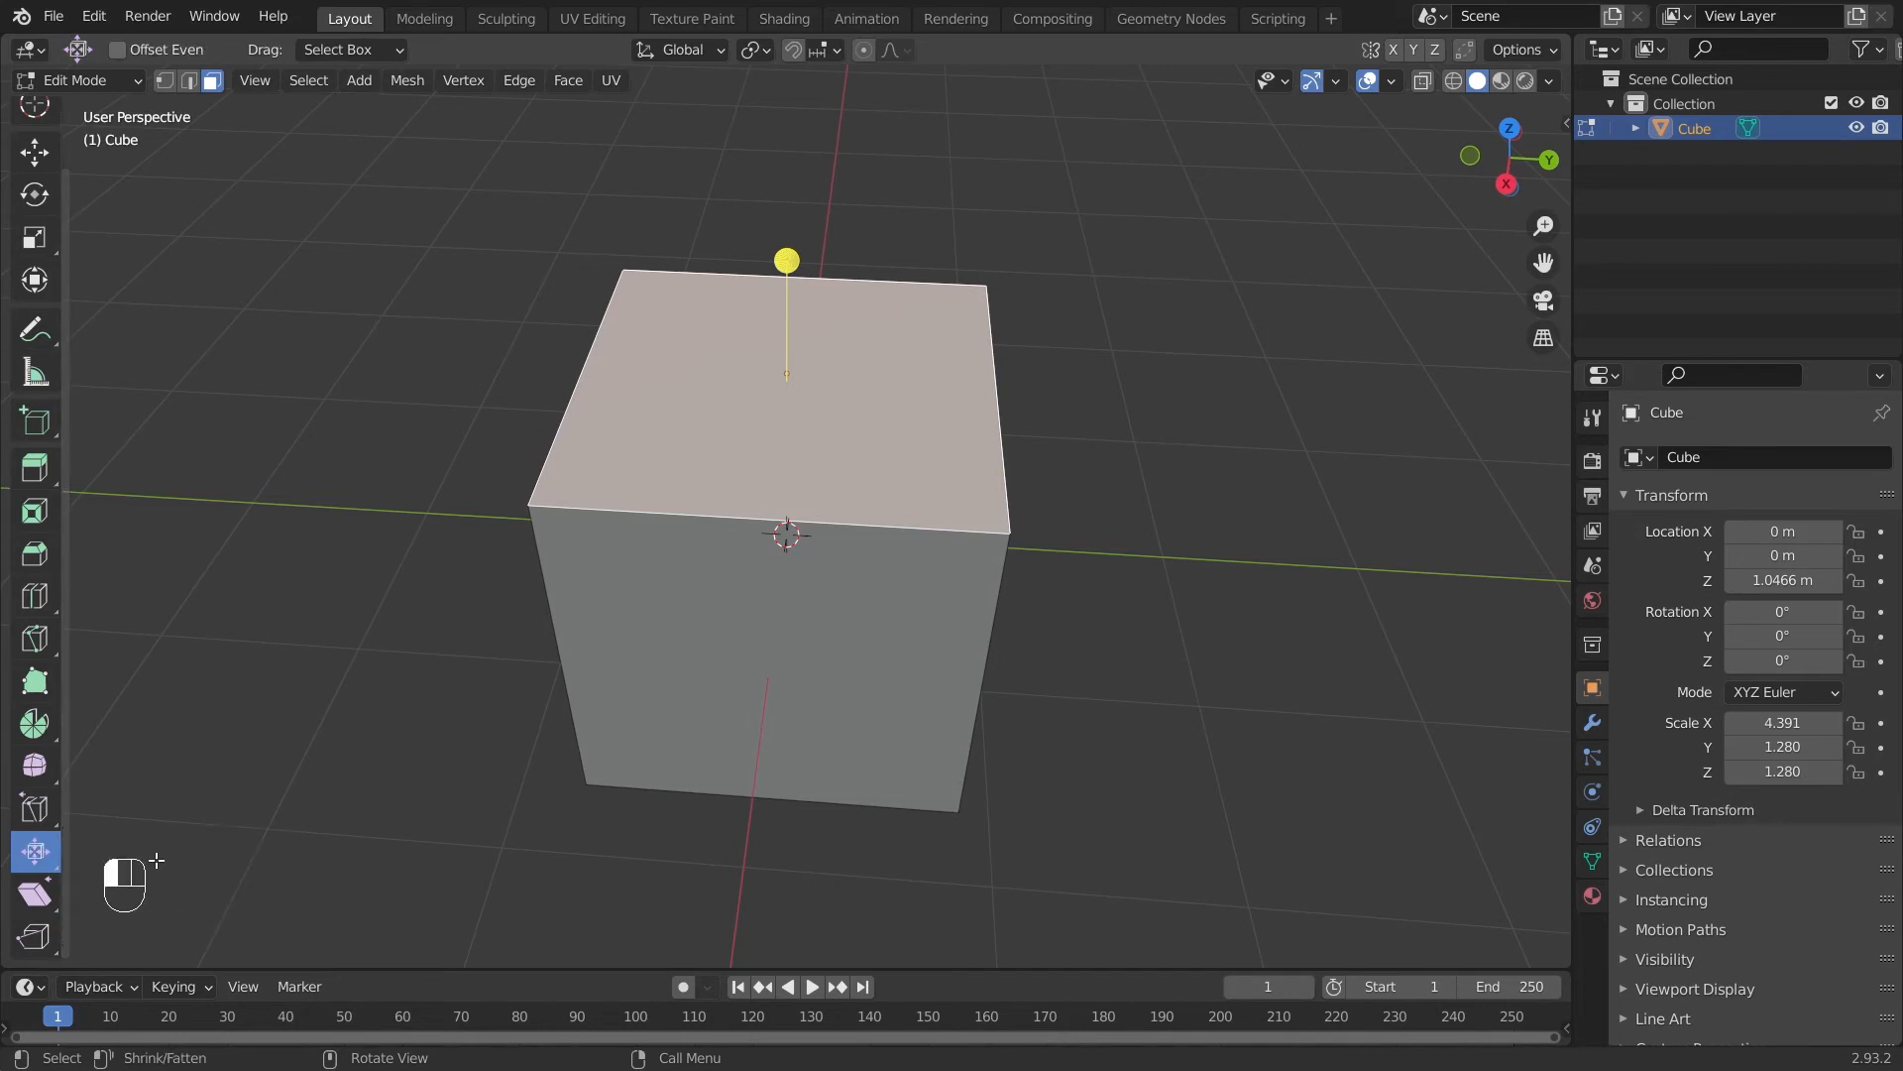
drag(787, 260, 779, 163)
mouse_move(319, 886)
mouse_down()
mouse_move(228, 886)
mouse_move(395, 886)
mouse_move(236, 886)
mouse_move(388, 886)
mouse_move(285, 887)
mouse_move(318, 881)
mouse_up()
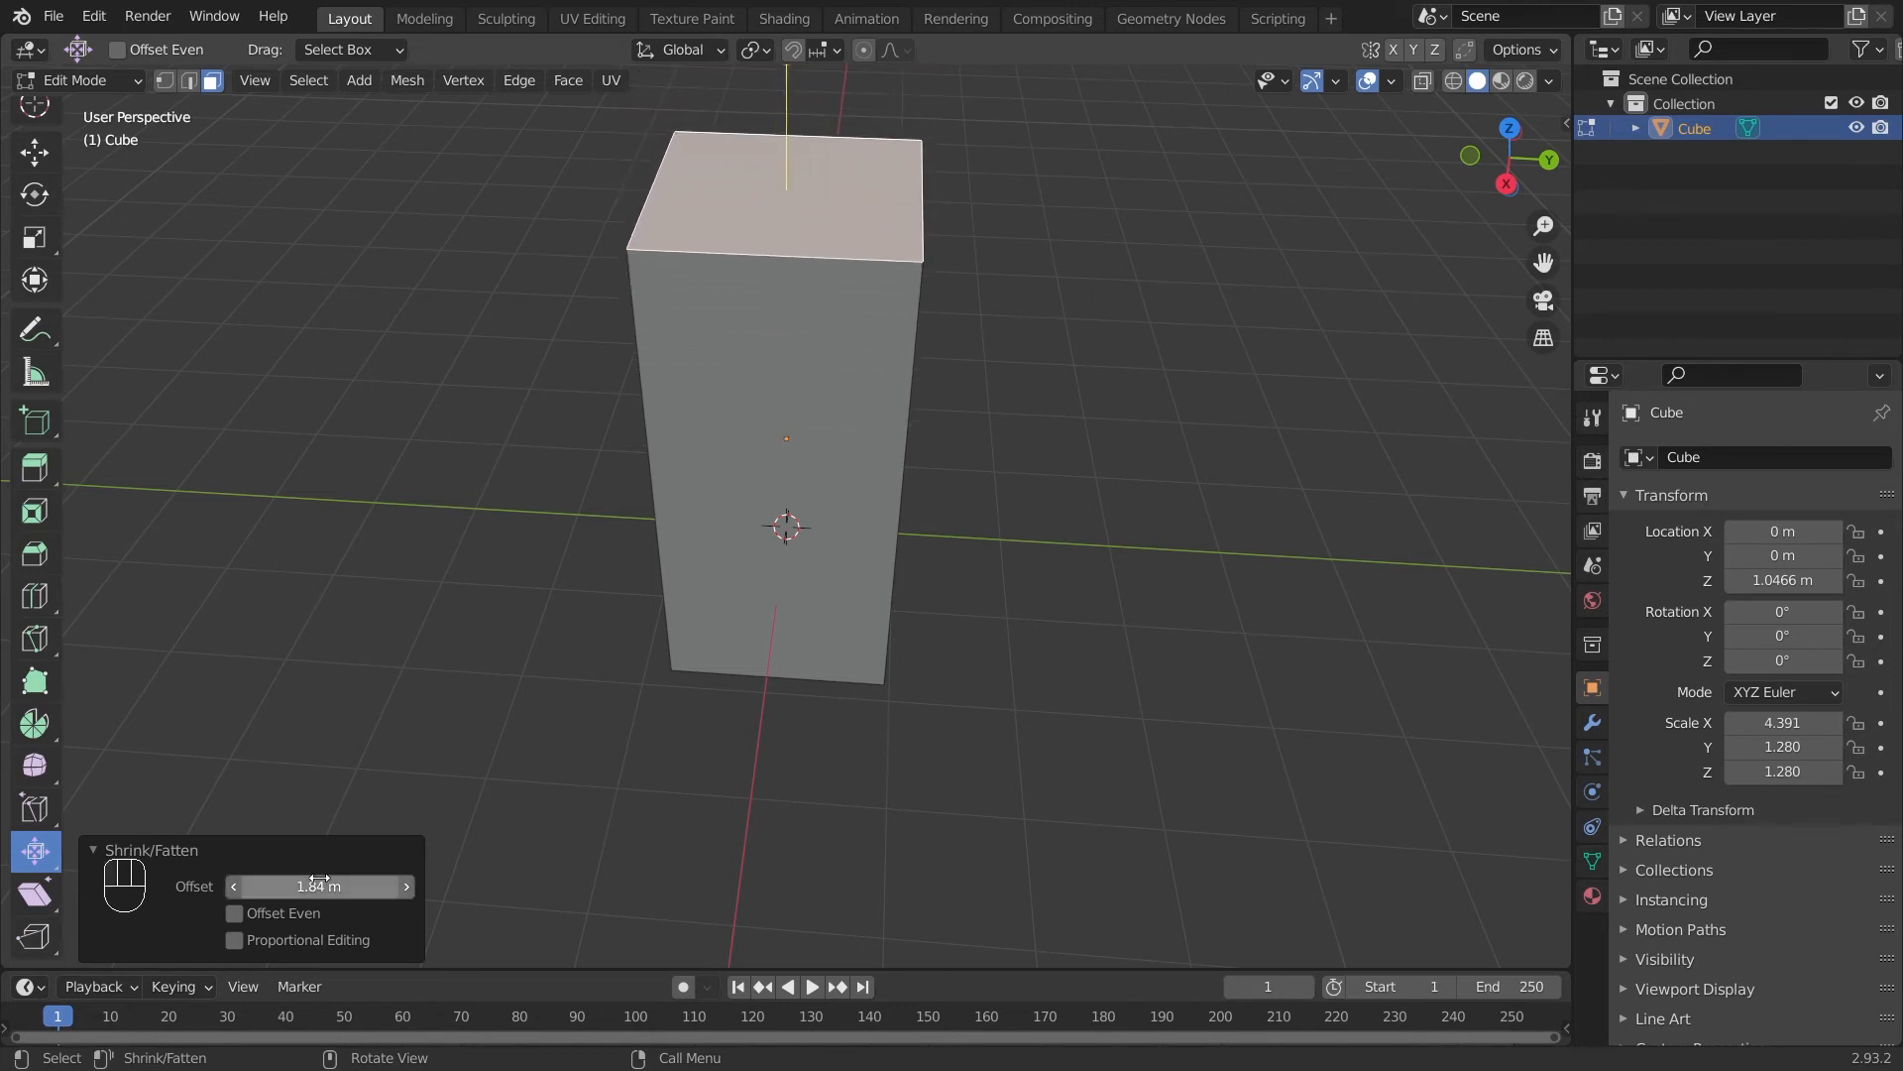
Adjust the top face's Shrink/Fatten offset to 0.719 m.
mouse_move(319, 886)
mouse_down()
mouse_move(342, 886)
mouse_move(285, 887)
mouse_up()
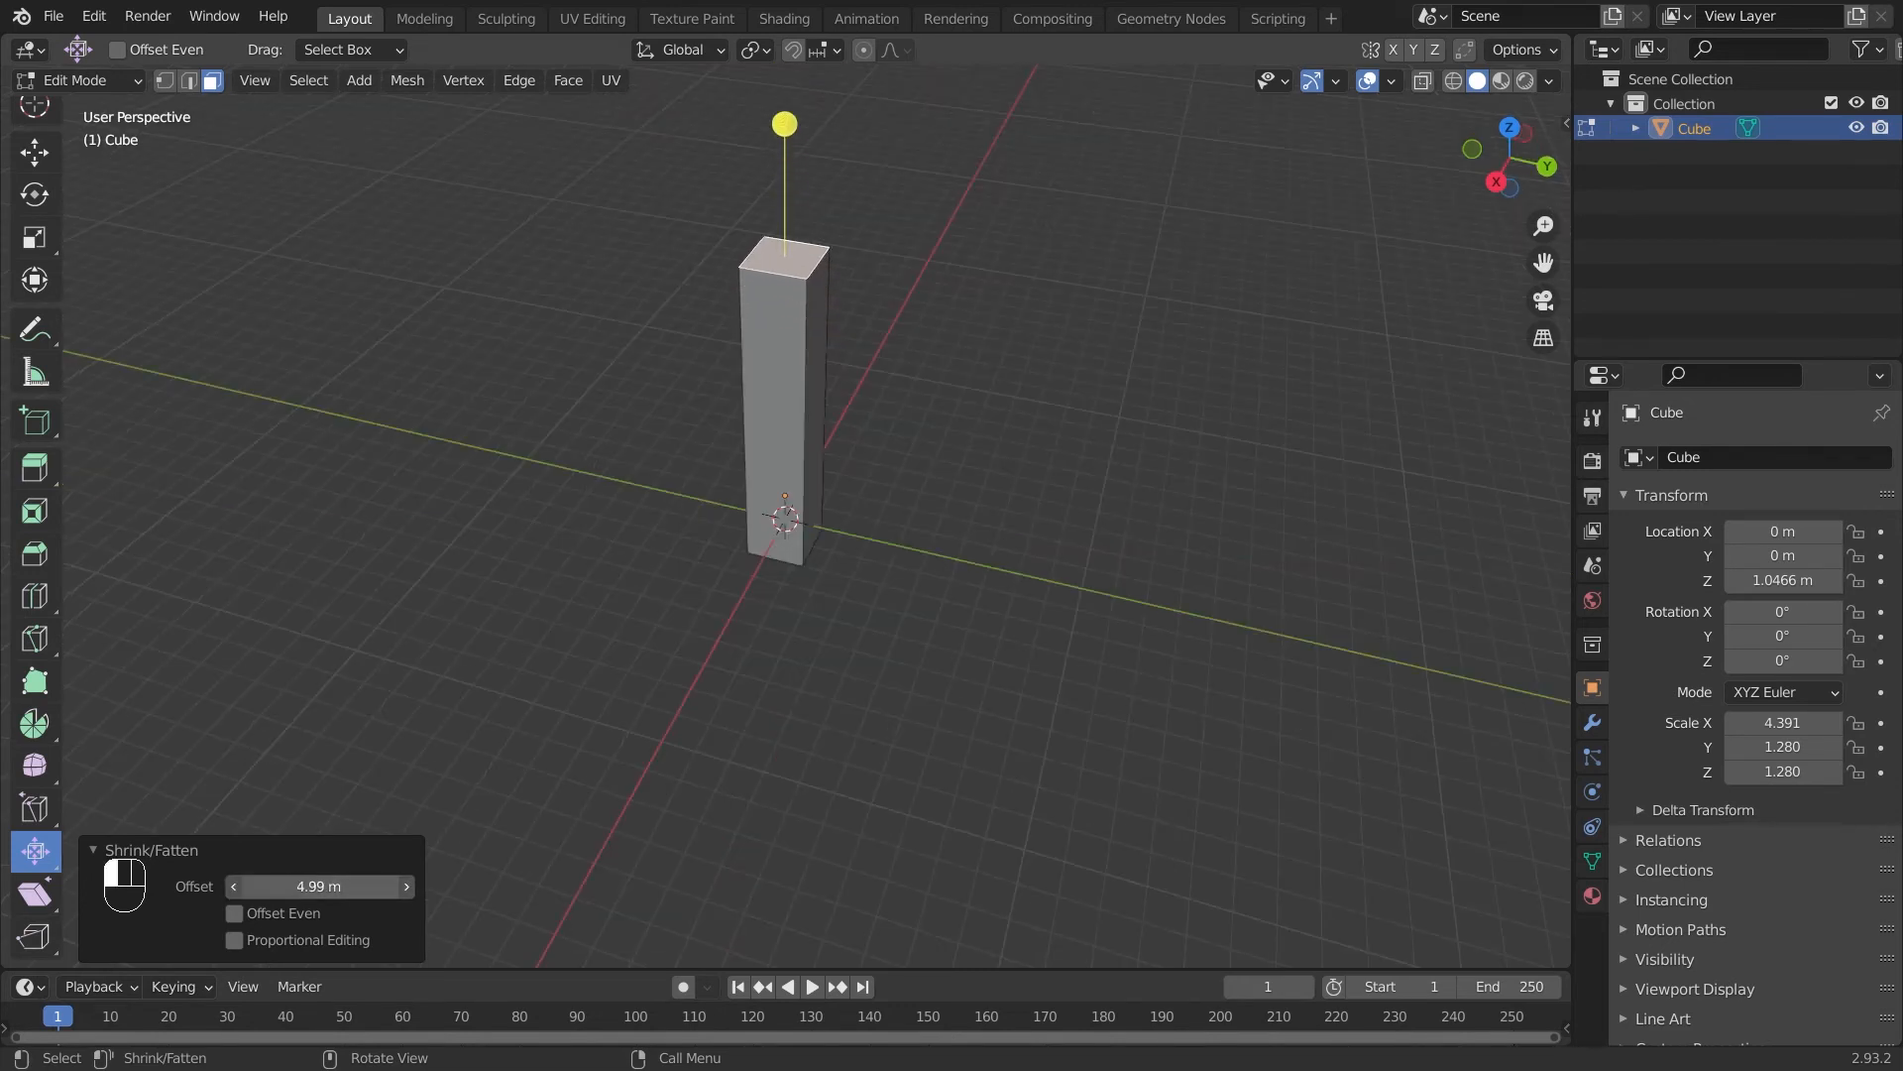
scroll(1000, 330, up, 2)
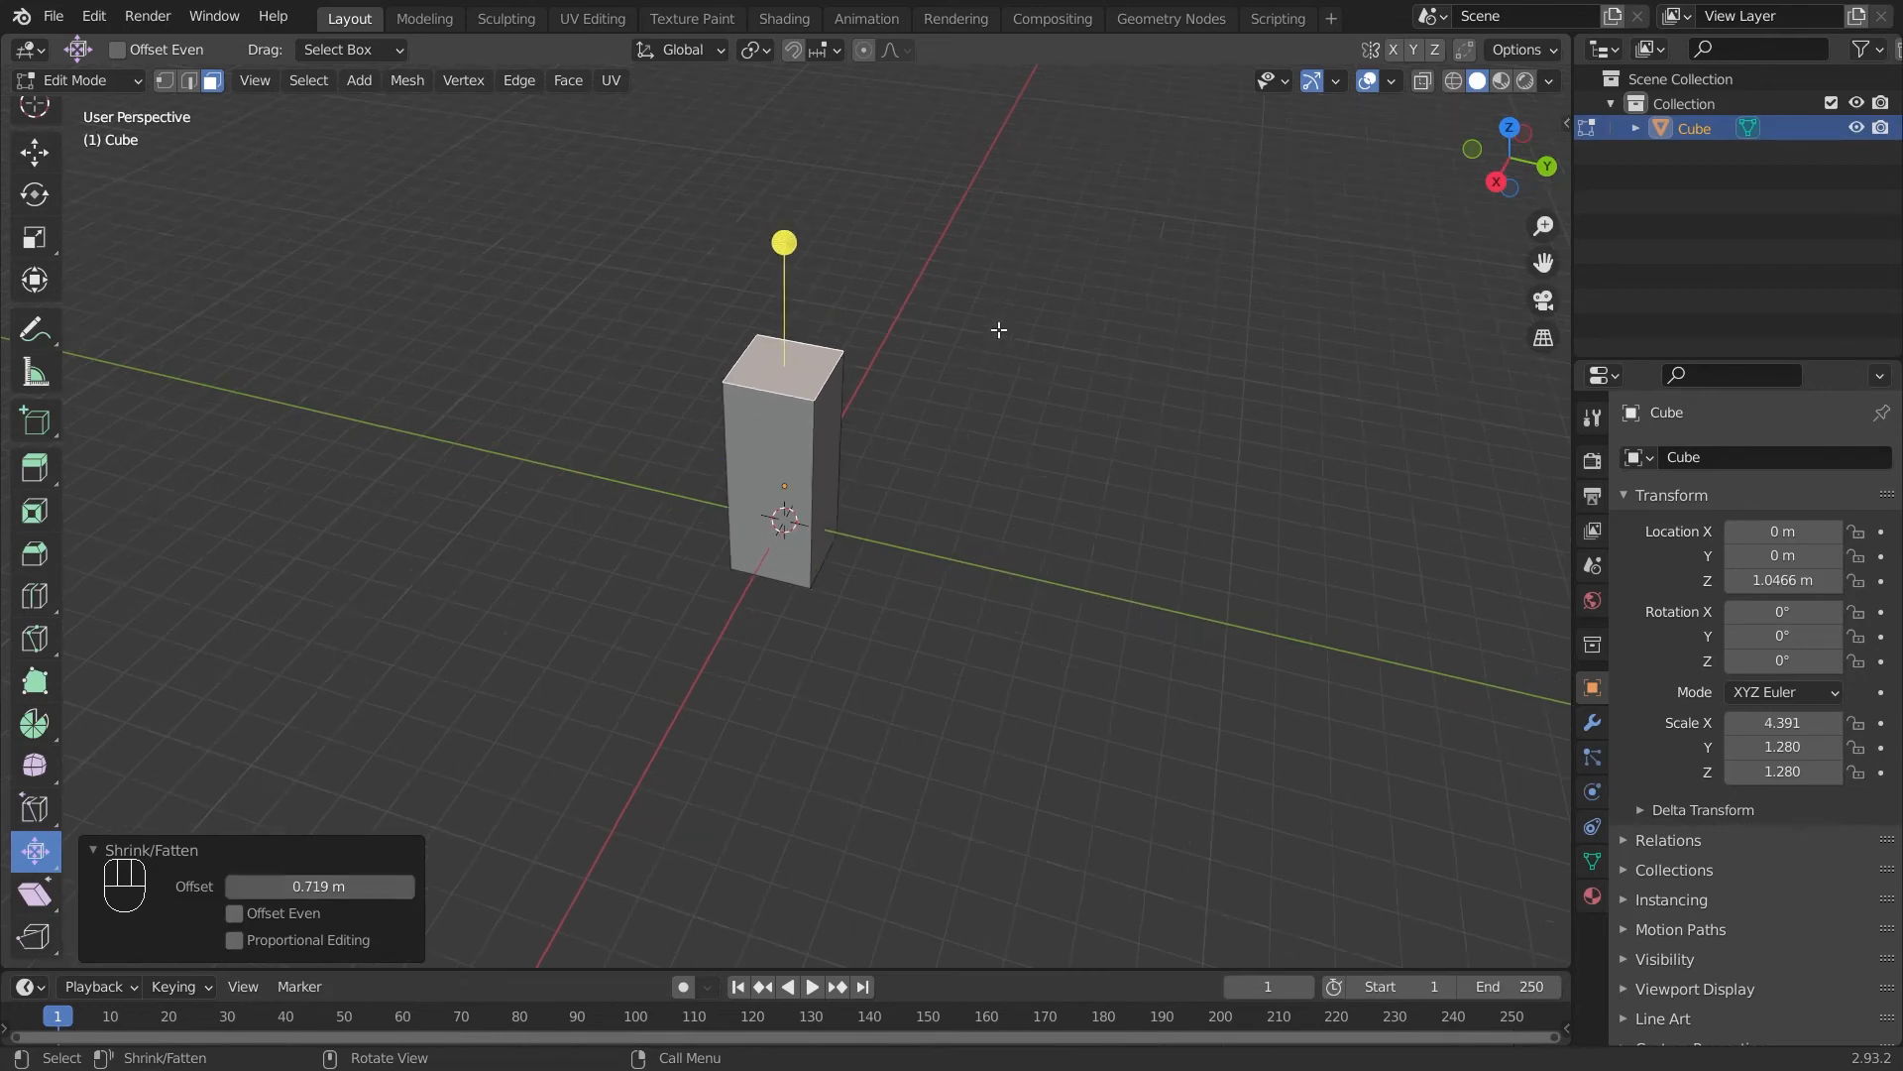
scroll(1029, 297, up, 2)
middle_drag(1029, 298, 1187, 223)
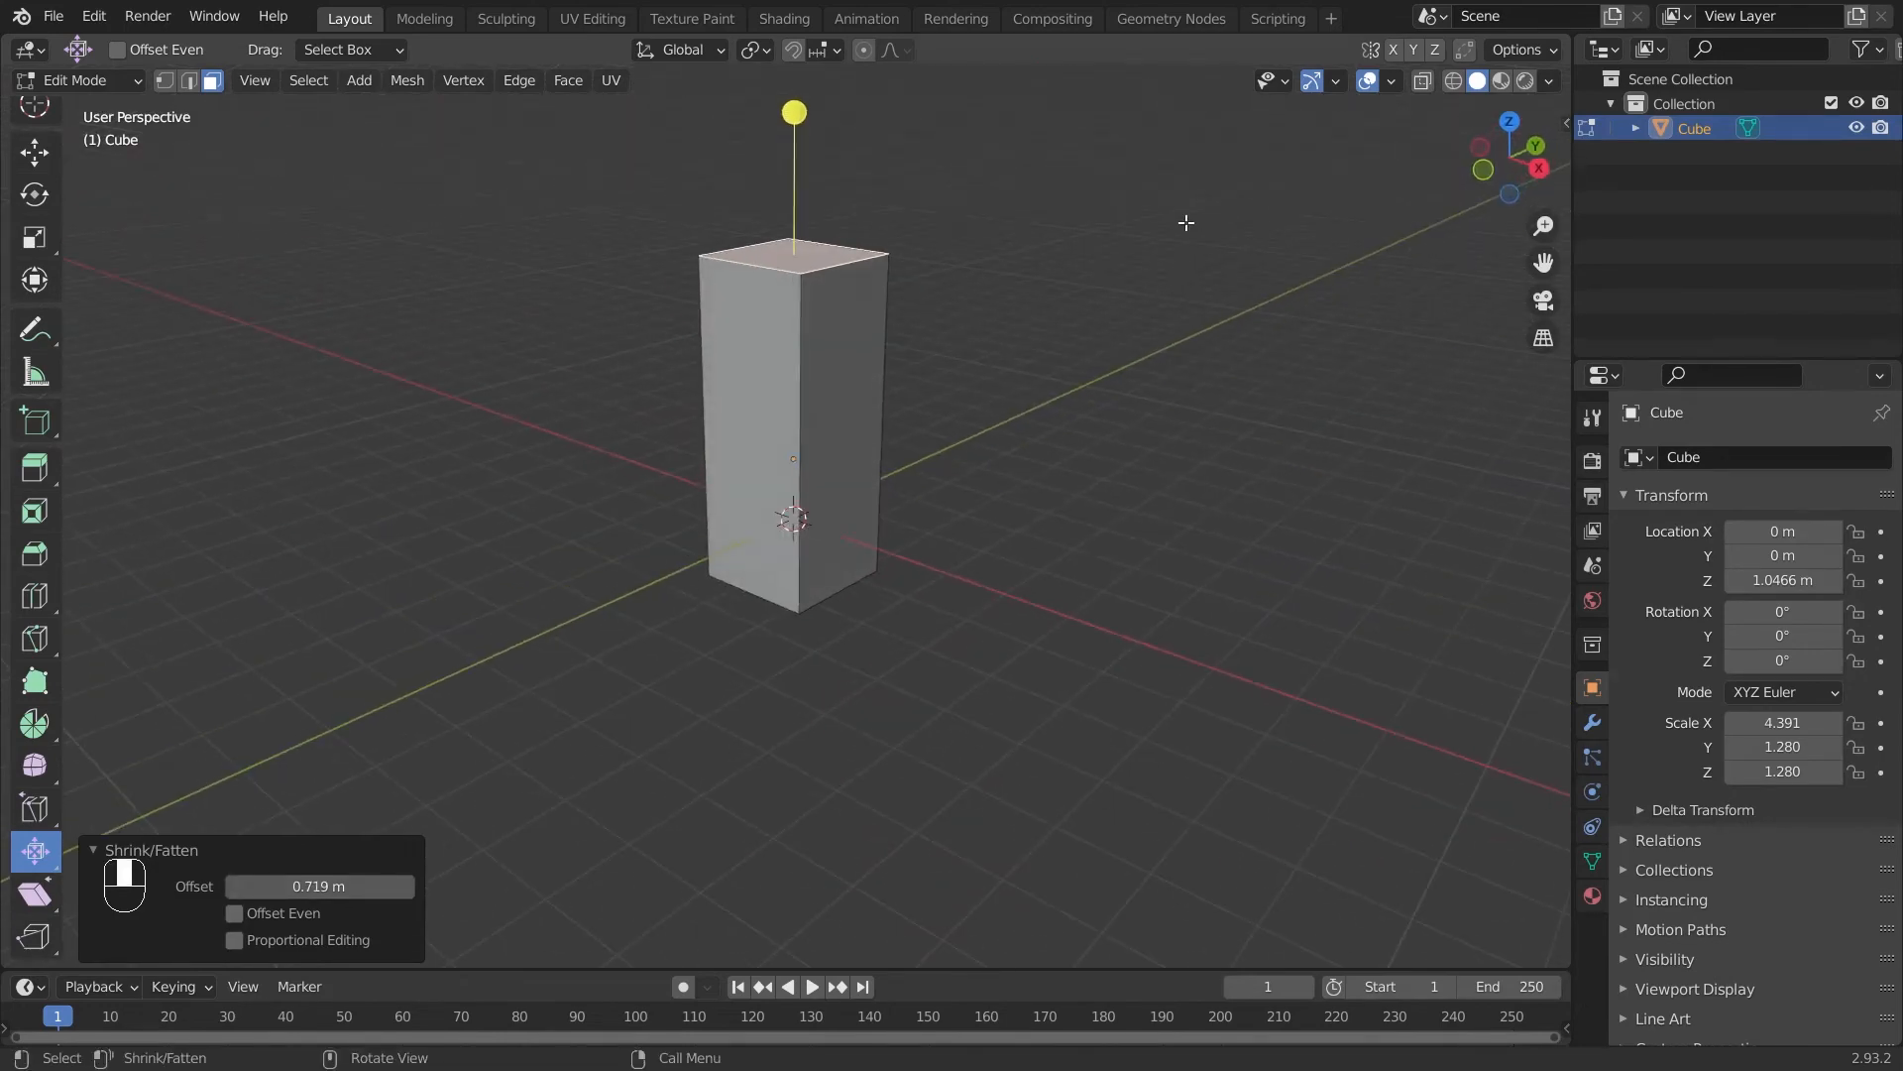
Use Push/Pull on the selected top face to spread it outward by a distance of about -2.6.
click(50, 857)
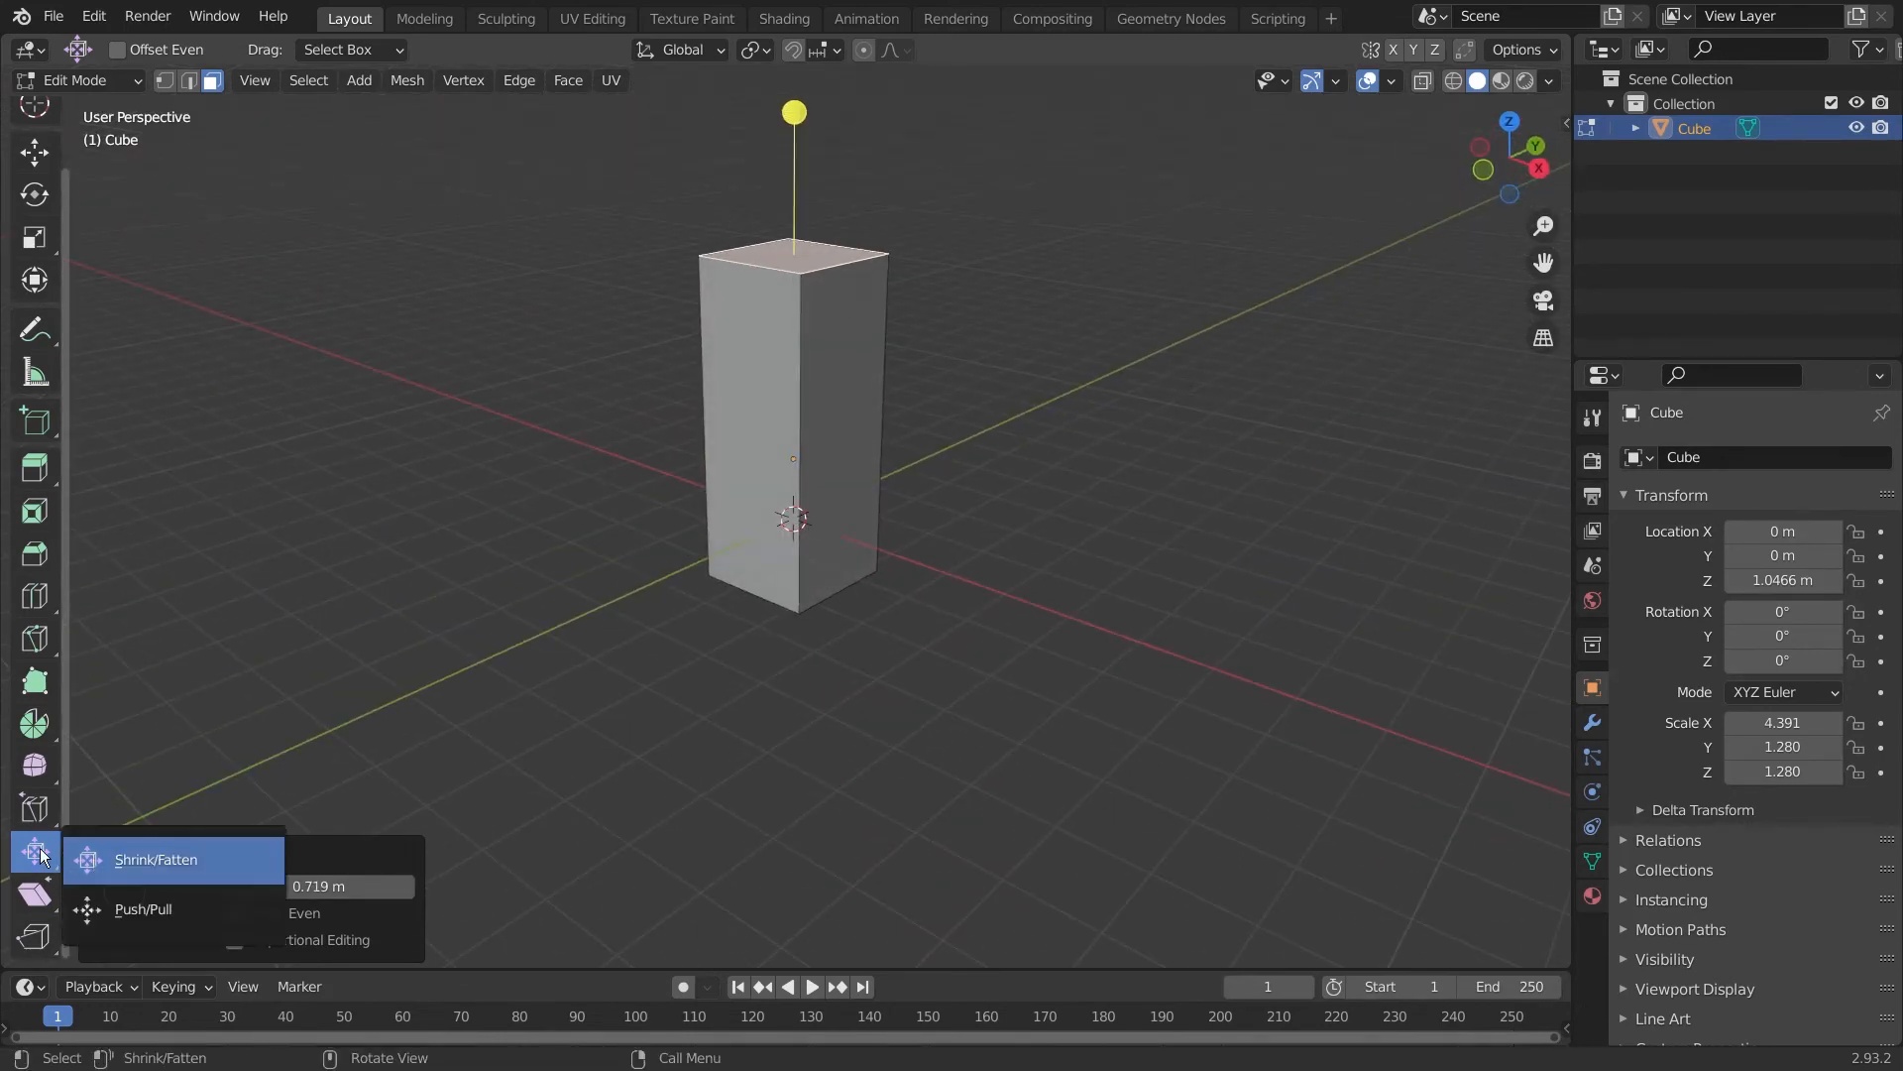
click(156, 906)
middle_drag(1044, 181, 1032, 267)
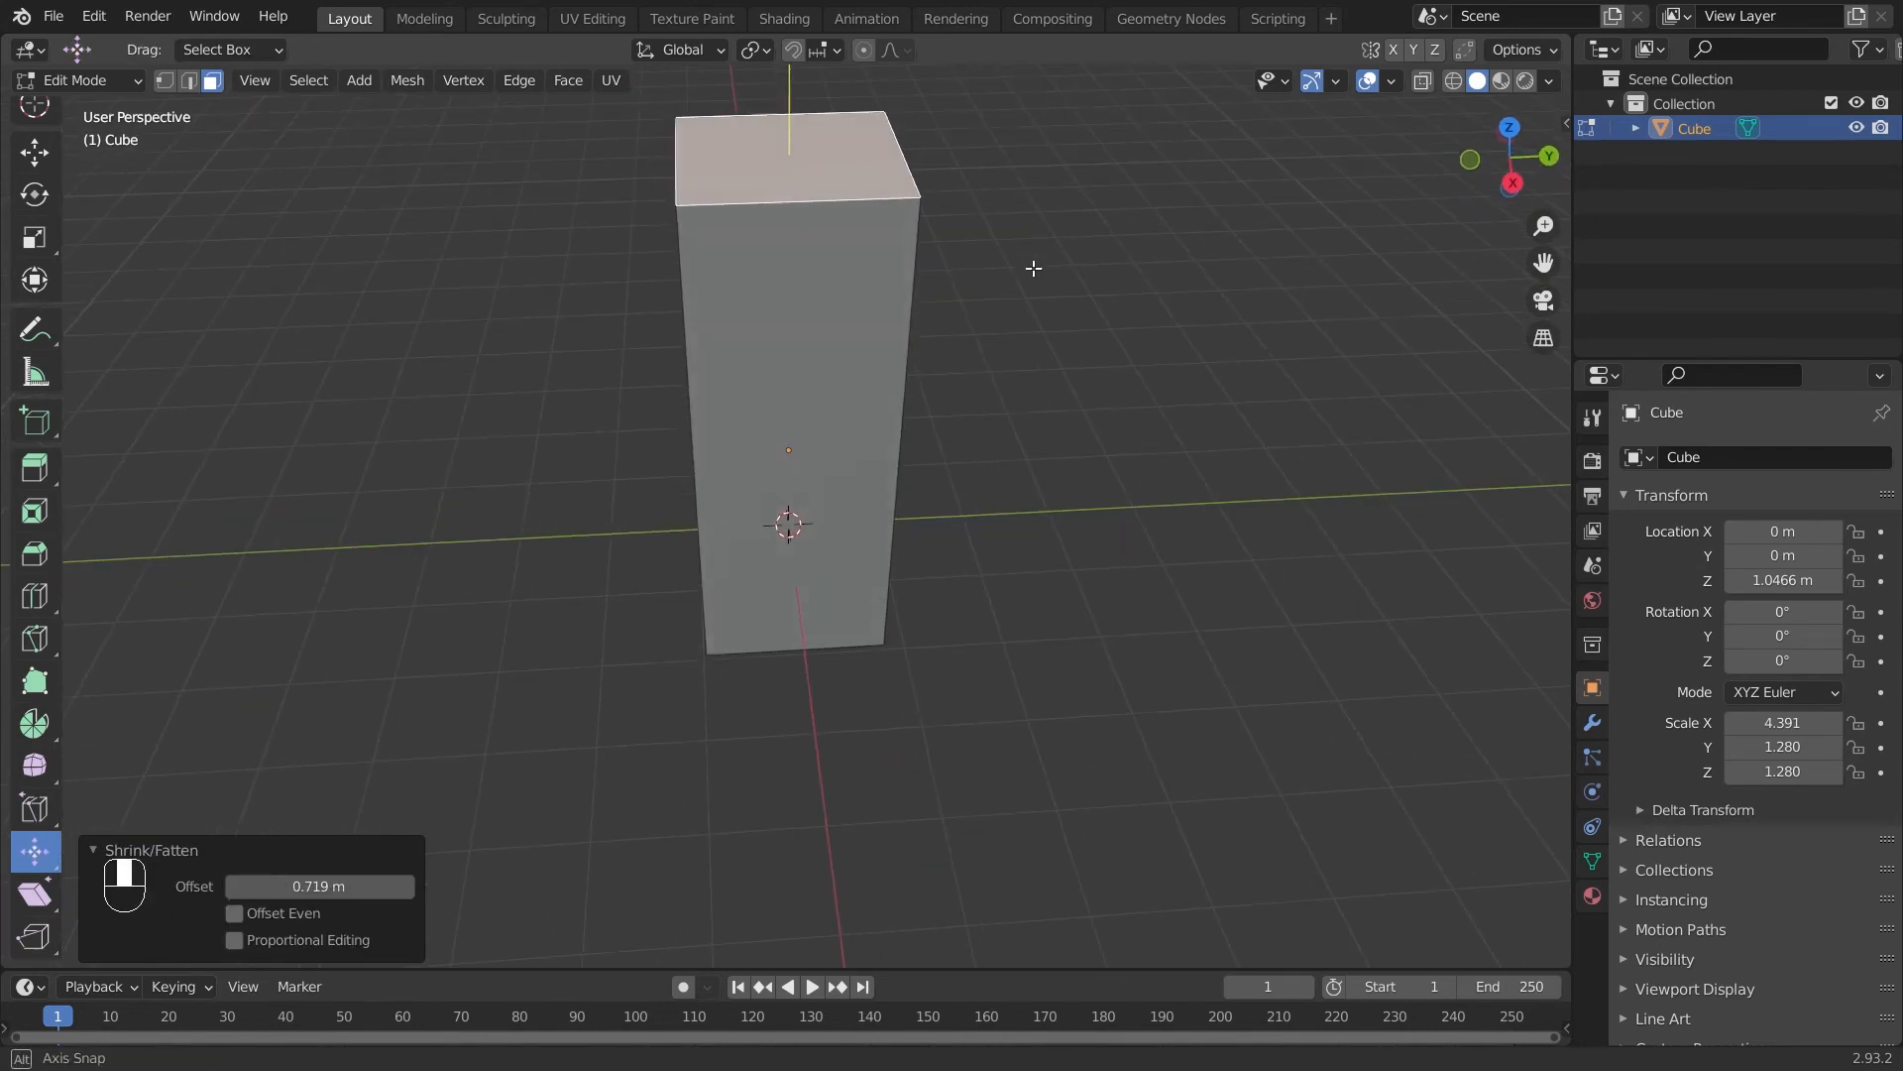
scroll(1041, 277, down, 3)
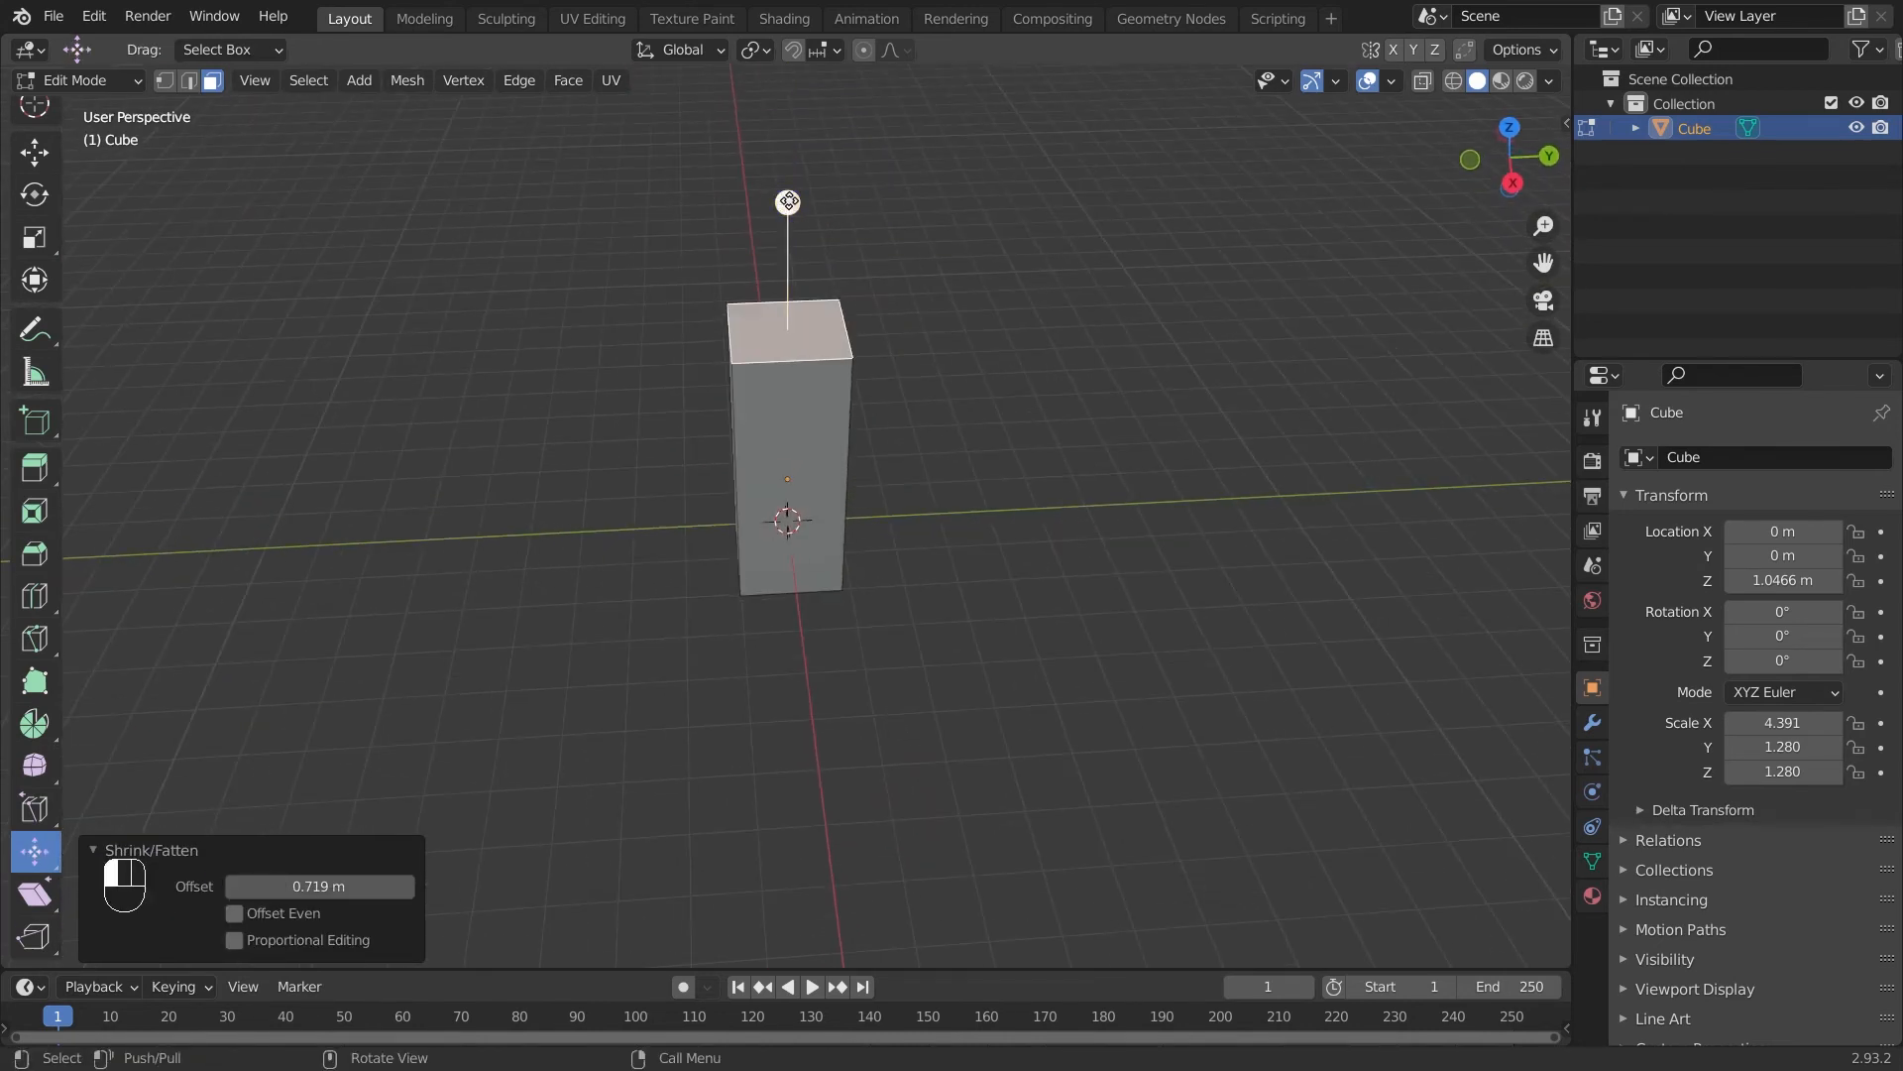
drag(788, 201, 838, 277)
middle_drag(837, 277, 921, 322)
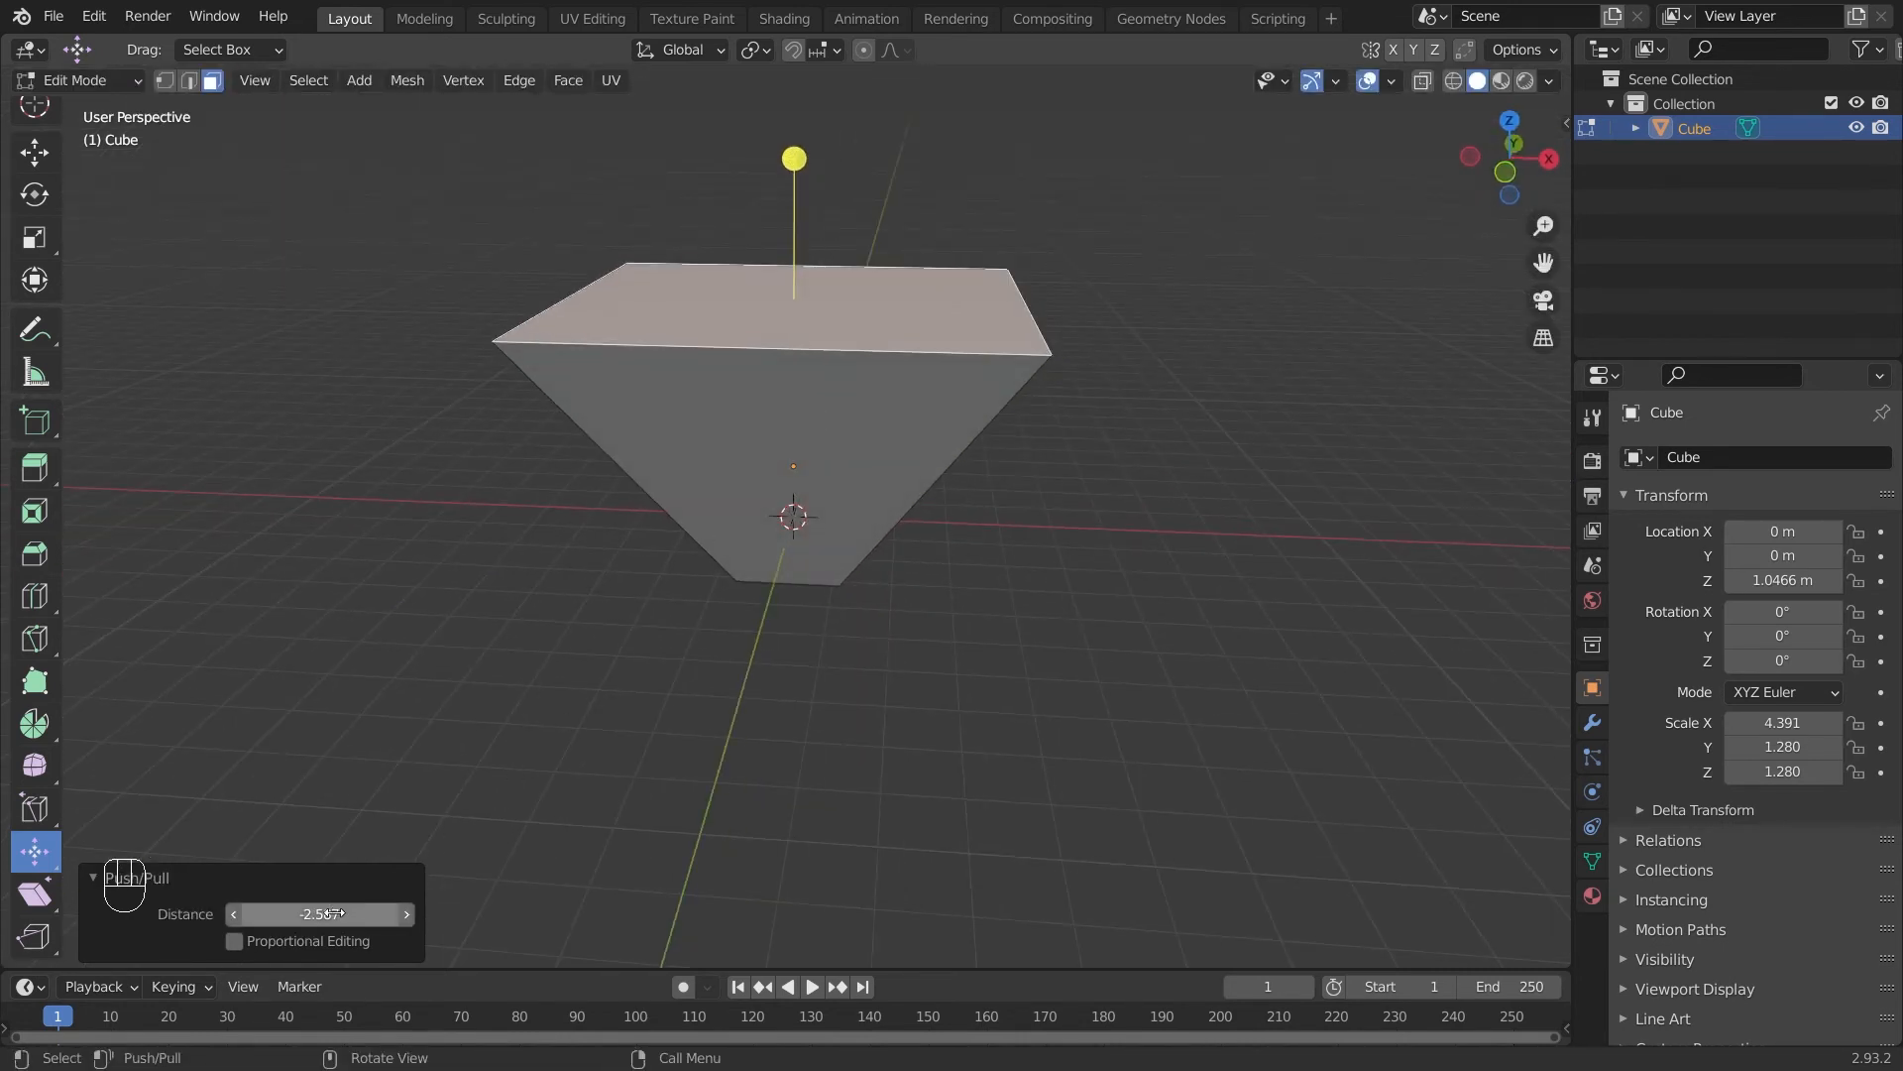
Adjust the top face's Push/Pull distance to -1.587.
mouse_move(309, 916)
mouse_down()
mouse_move(391, 915)
mouse_move(283, 916)
mouse_move(319, 916)
mouse_up()
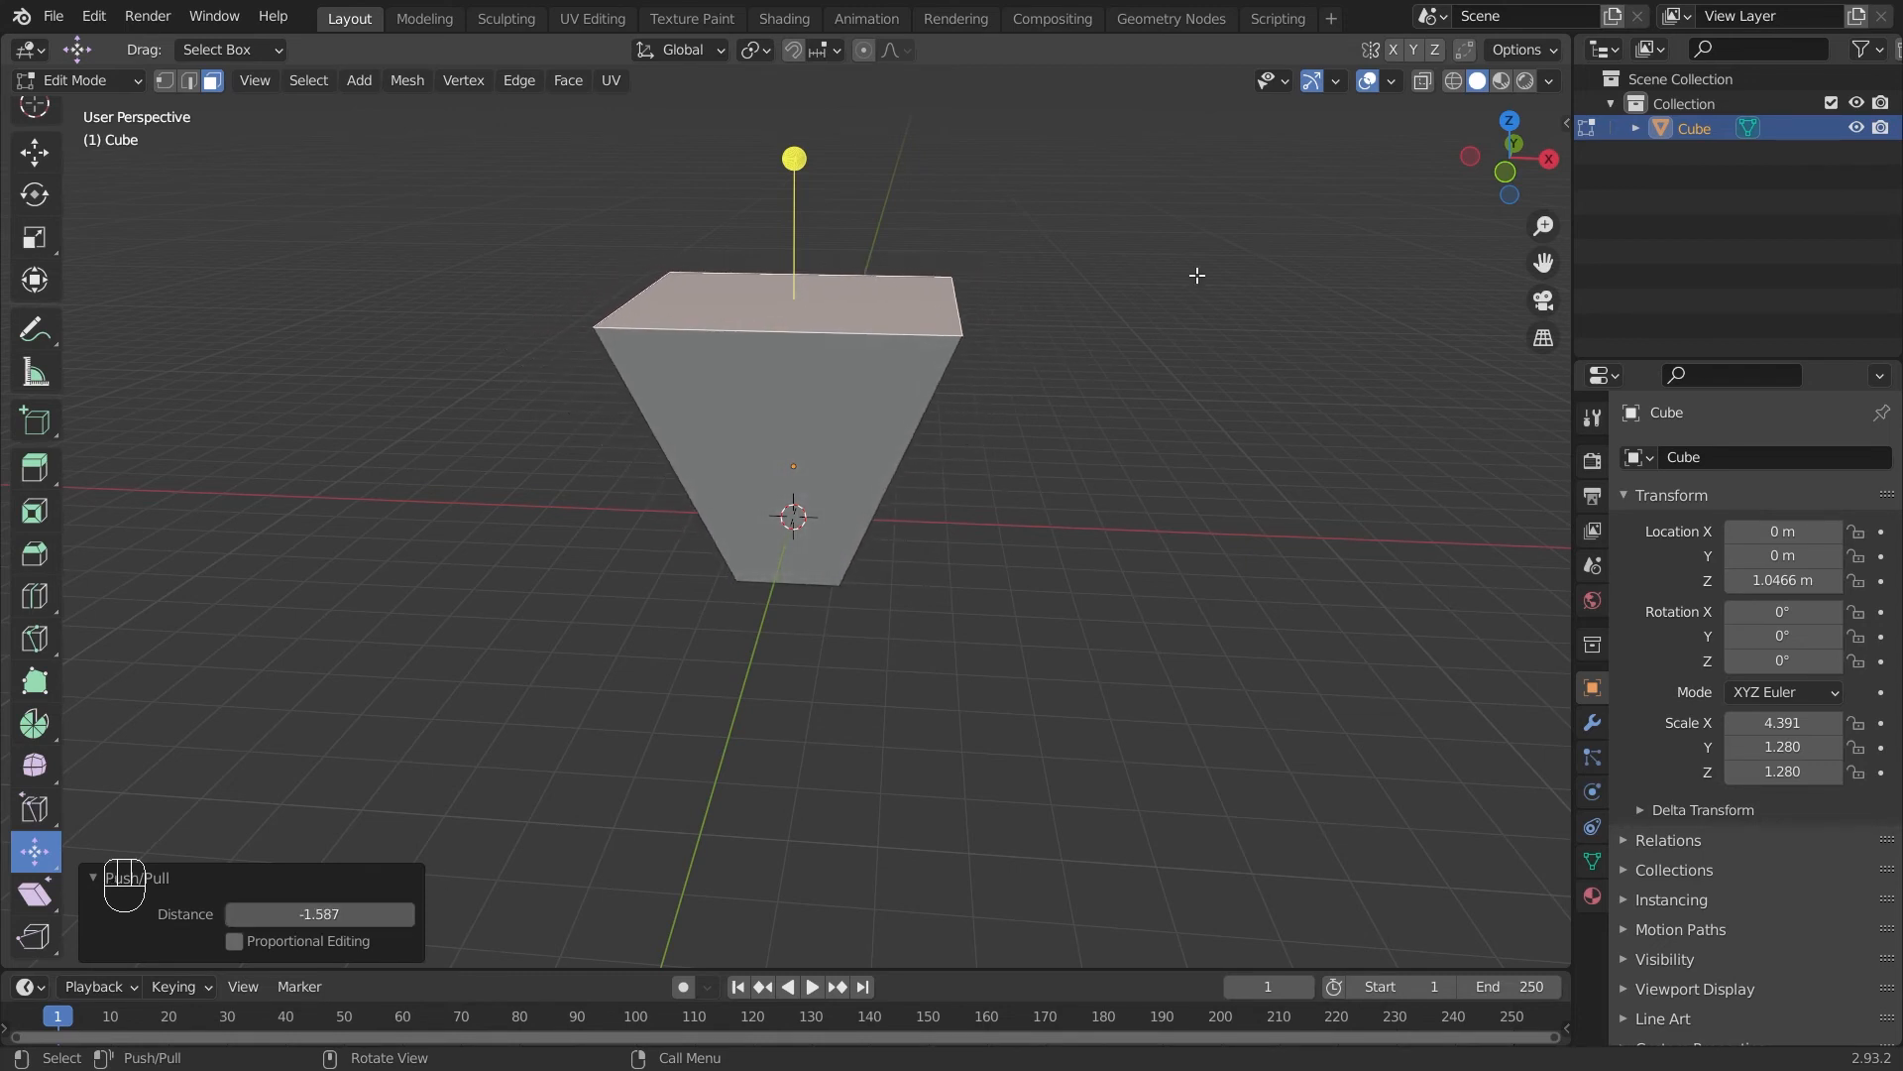
middle_drag(1197, 276, 1098, 386)
middle_drag(854, 452, 1135, 360)
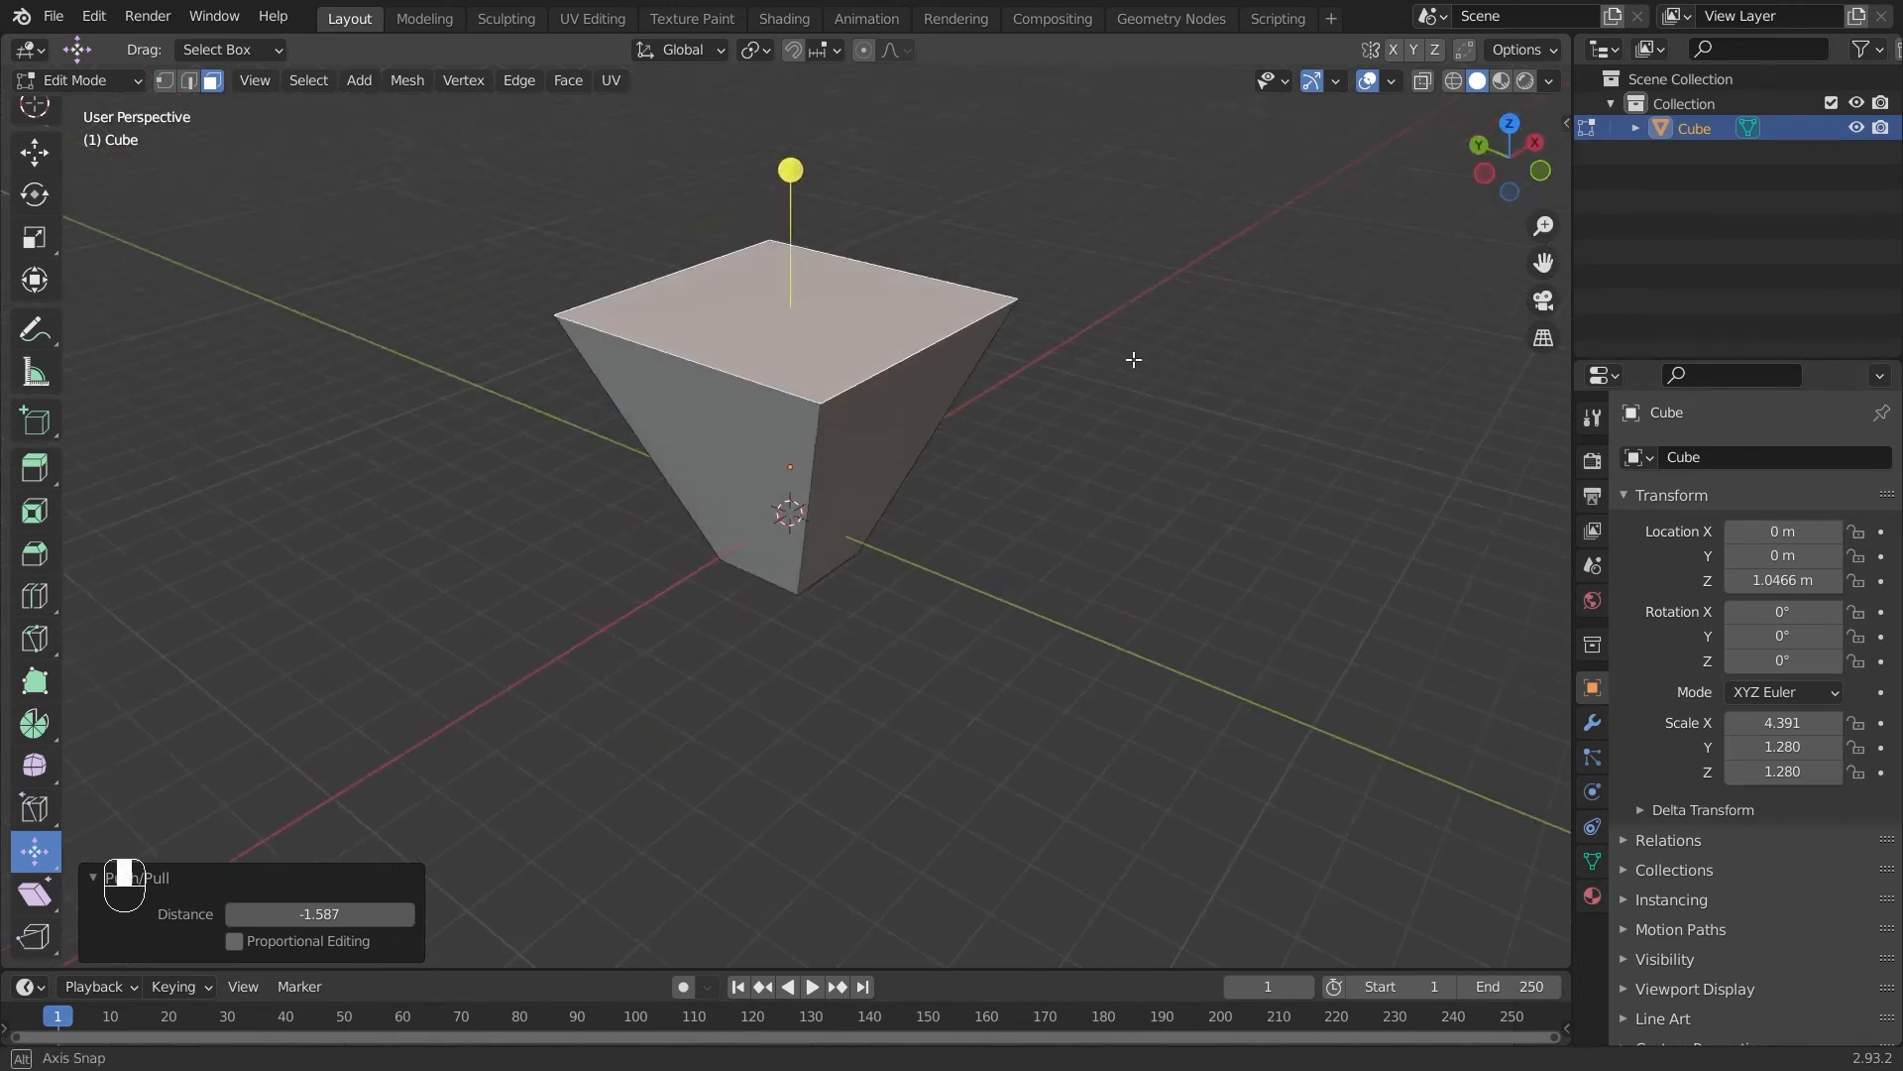
Select all of the flared cube's geometry and clear it from the mesh.
click(639, 521)
key(a)
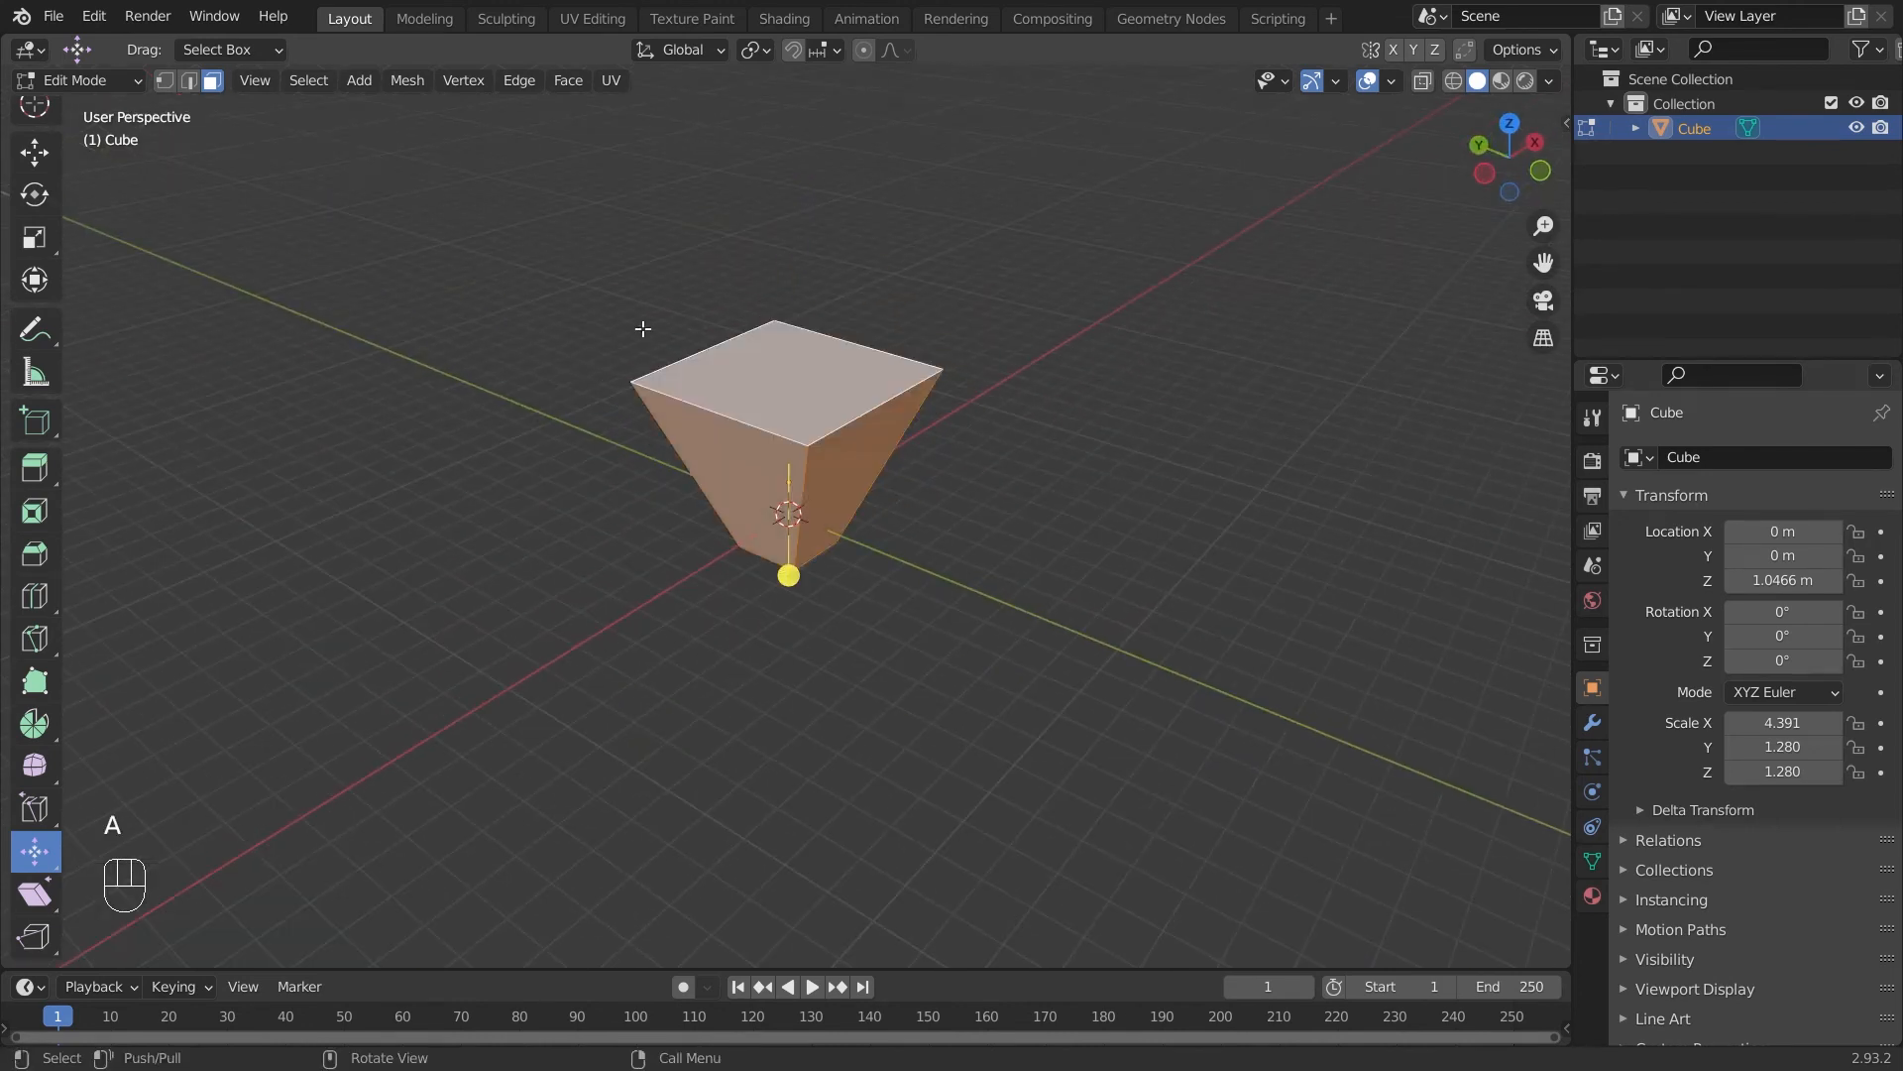
key(ctrl+z)
key(ctrl+z)
Add a UV sphere with 32 segments, 16 rings and a 1 m radius, and deselect it.
key(shift+a)
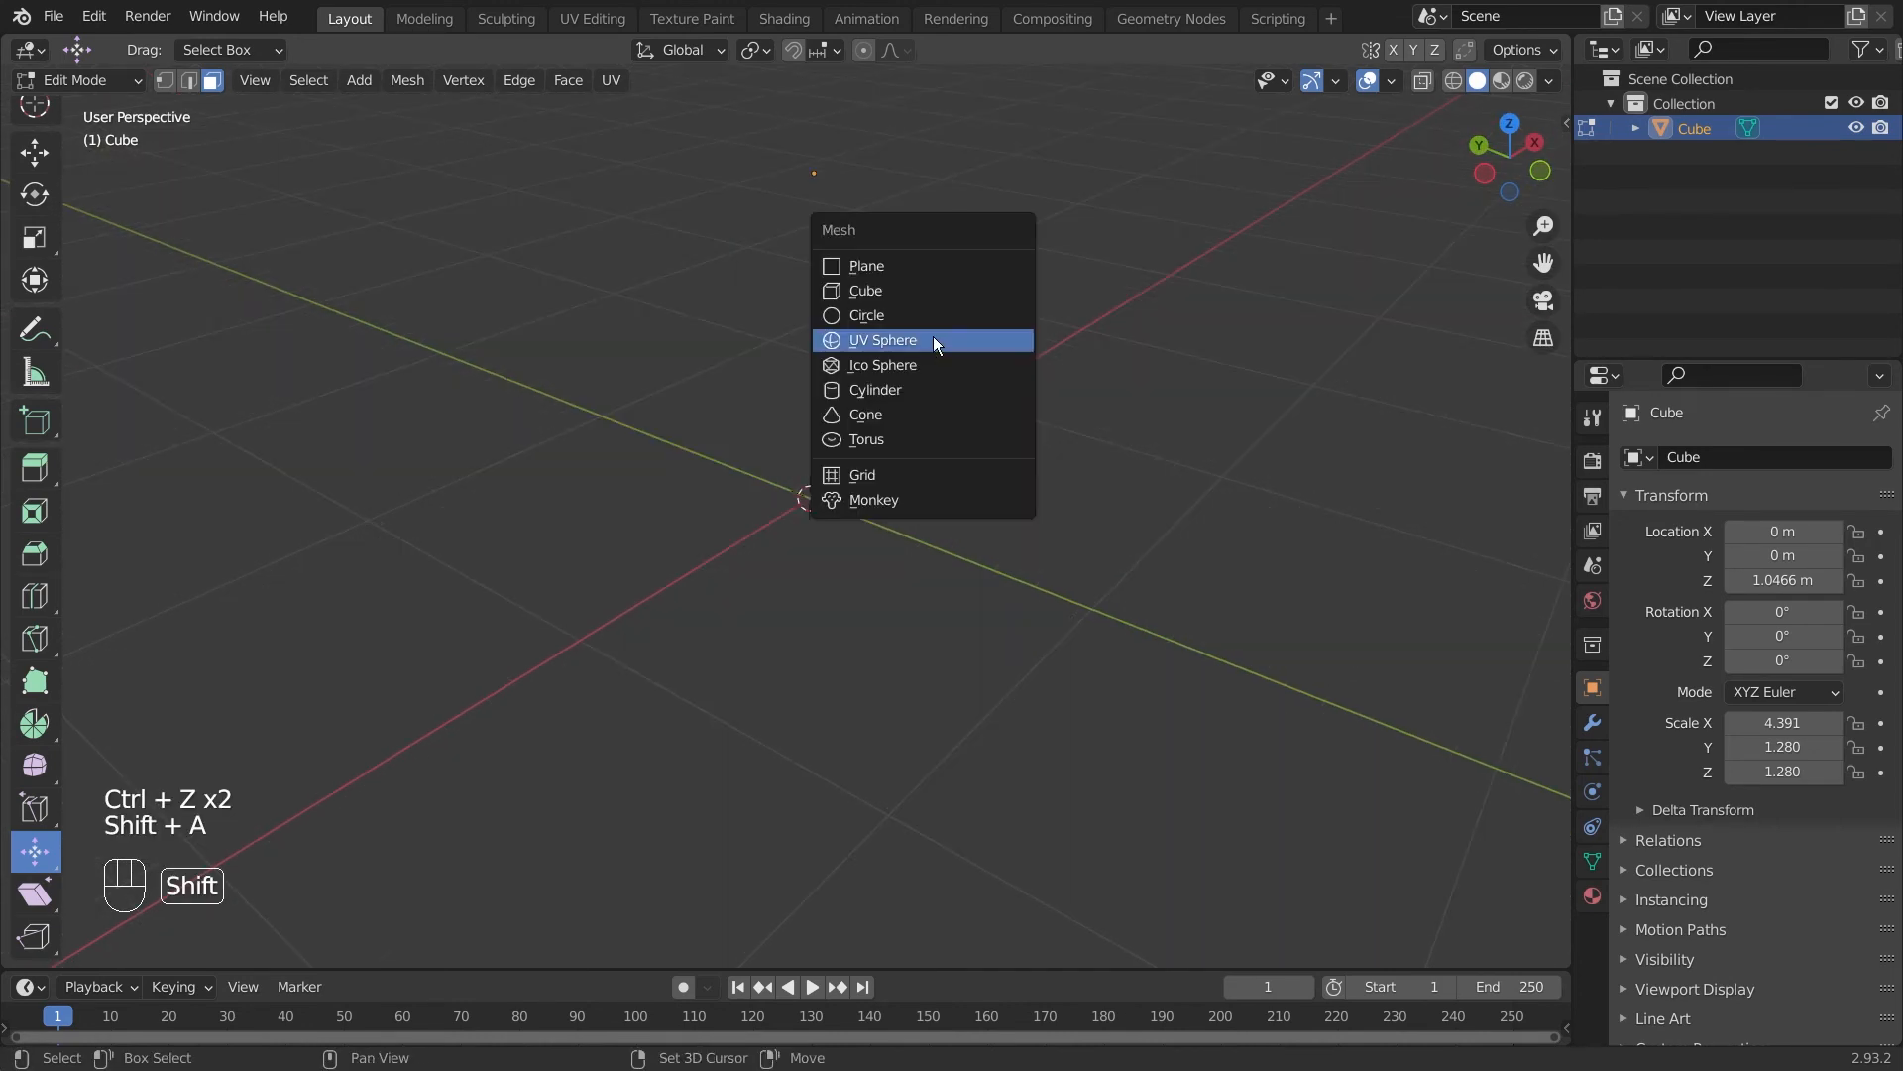
click(923, 342)
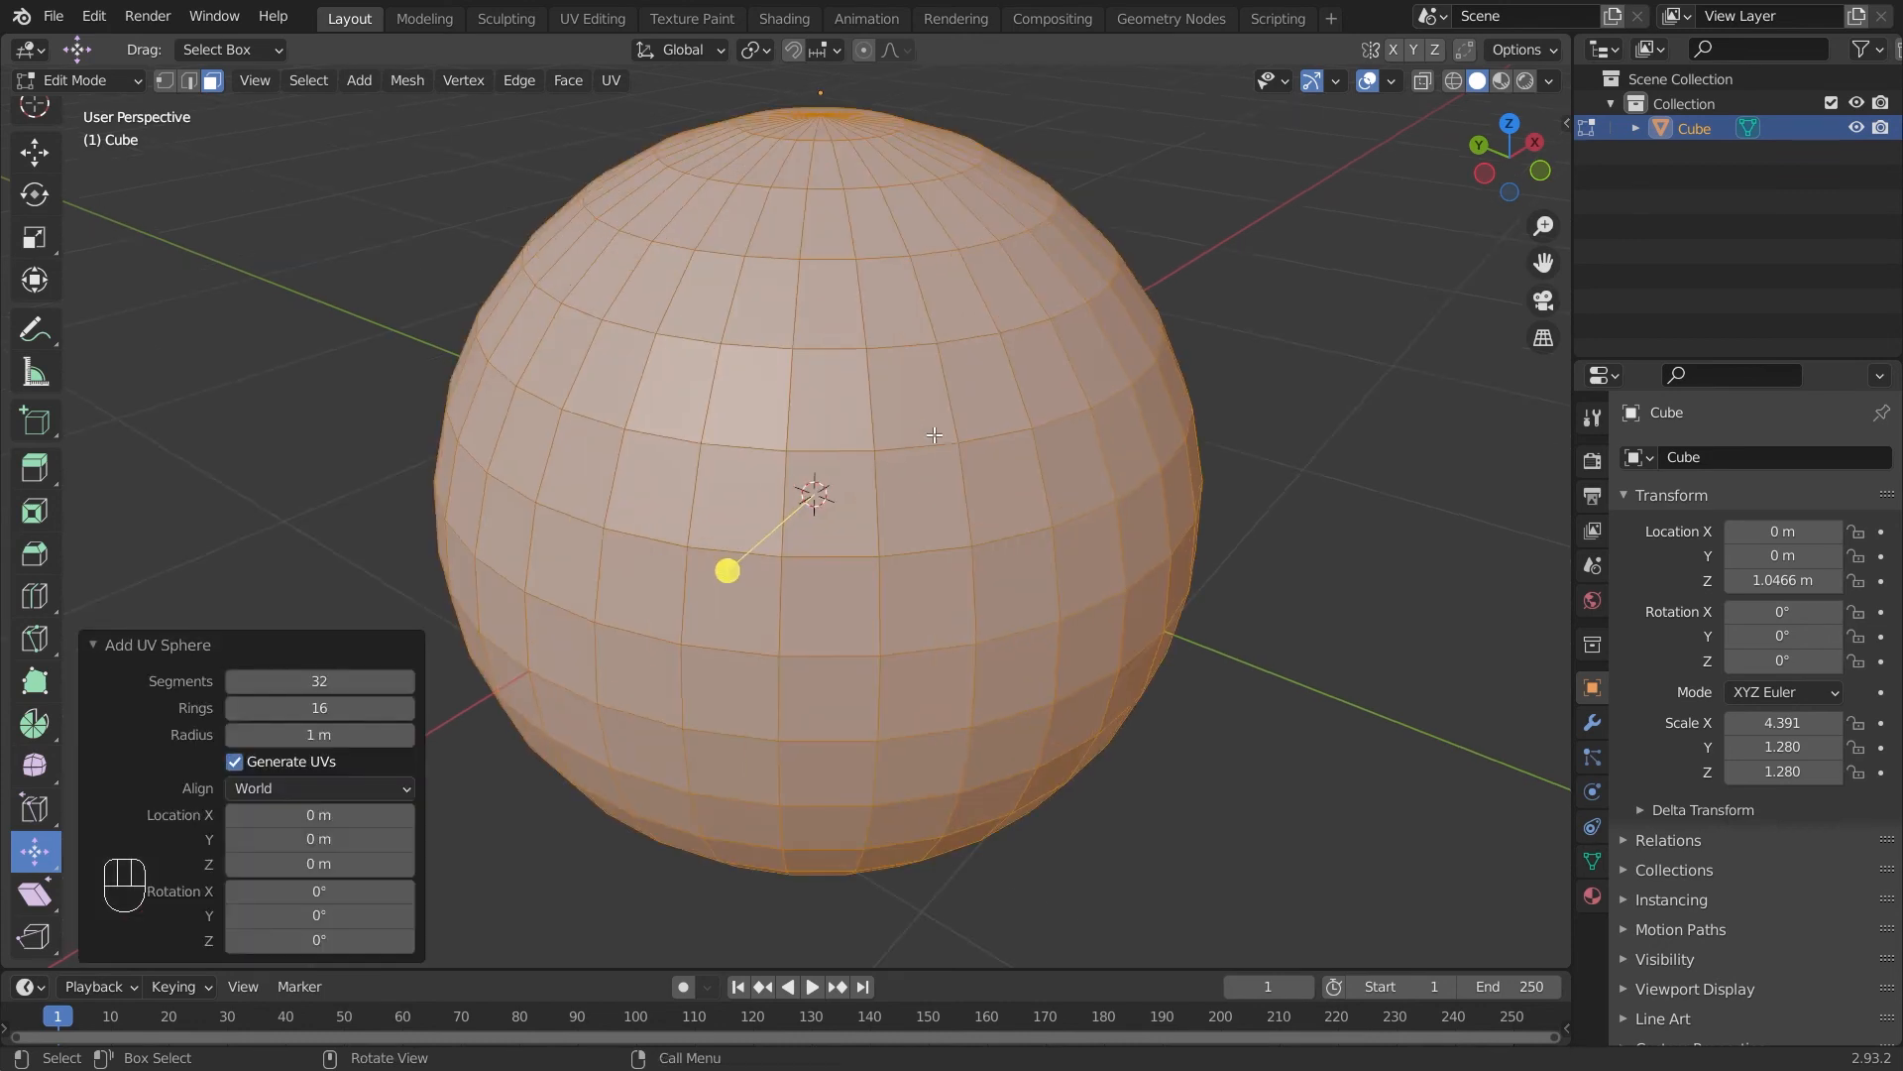
click(1136, 391)
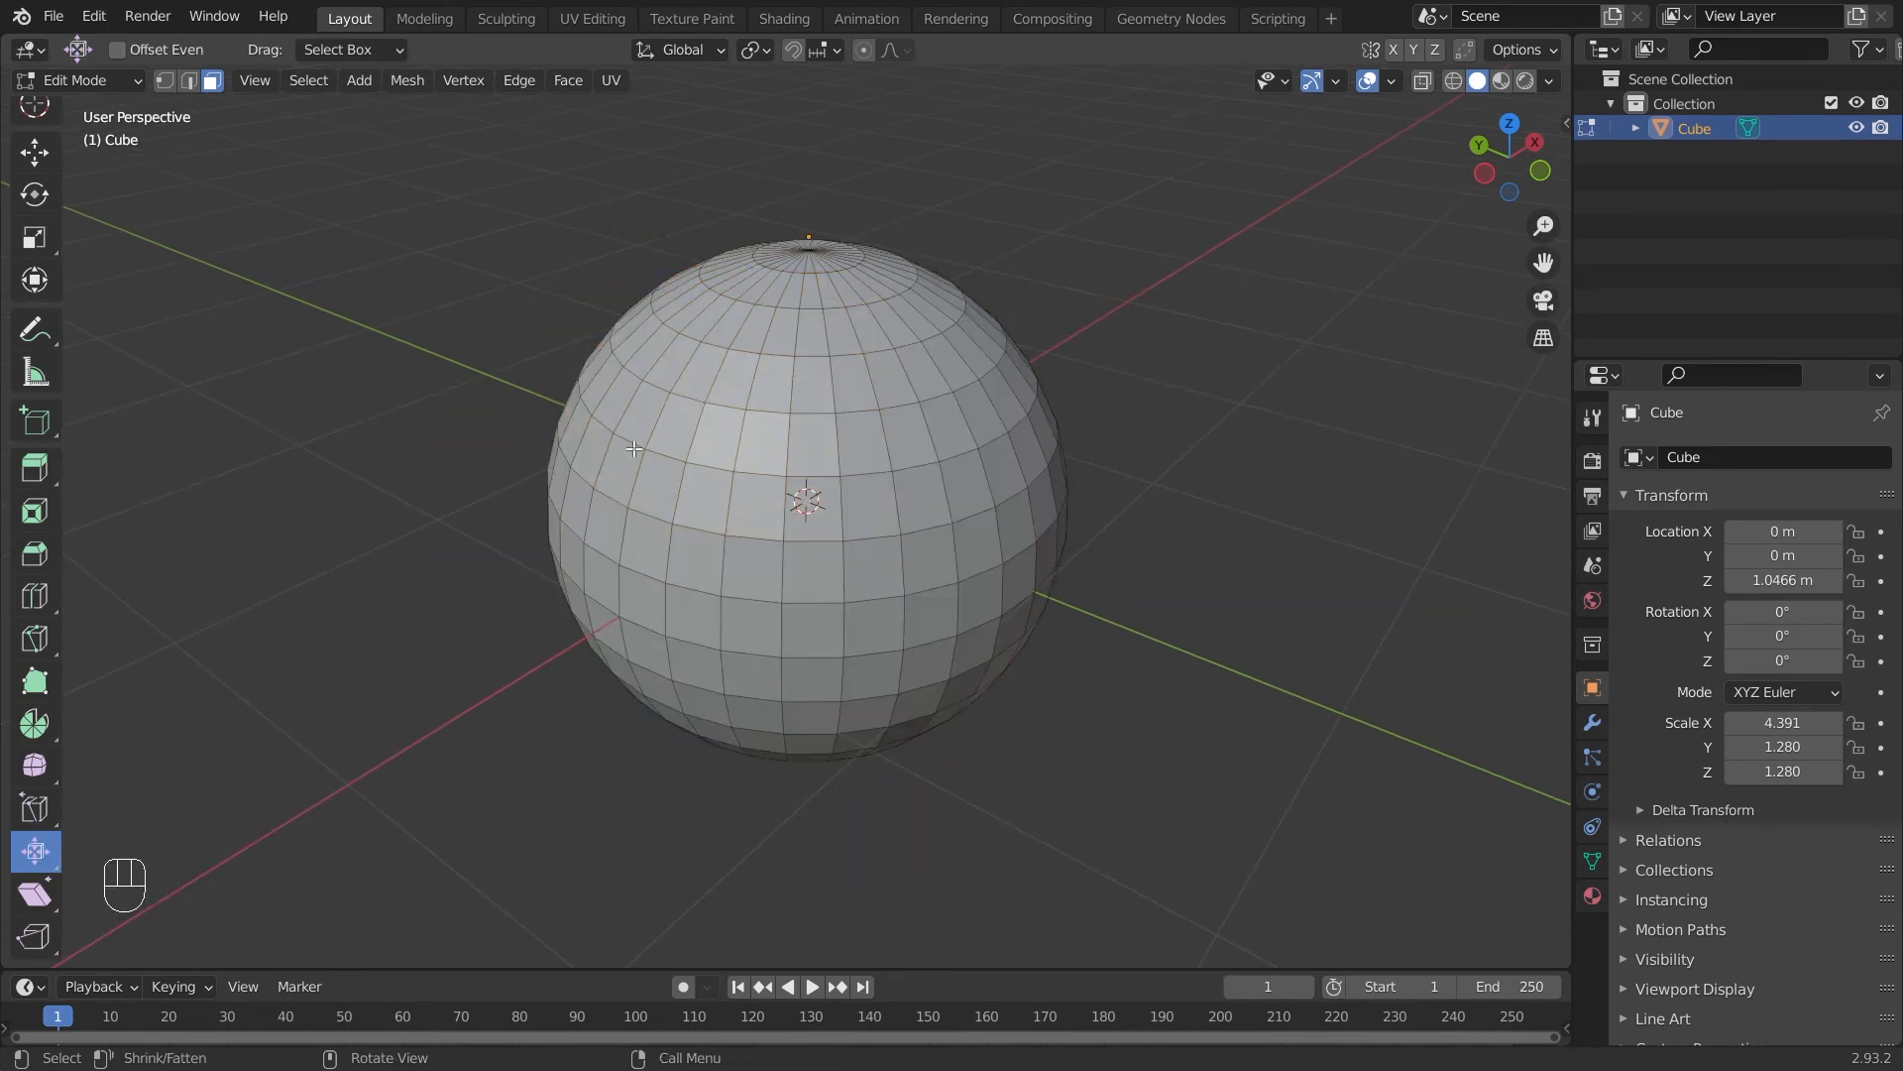
Select a block of faces on the sphere's front and try Shrink/Fatten on them, adjusting the offset.
drag(628, 353, 1025, 628)
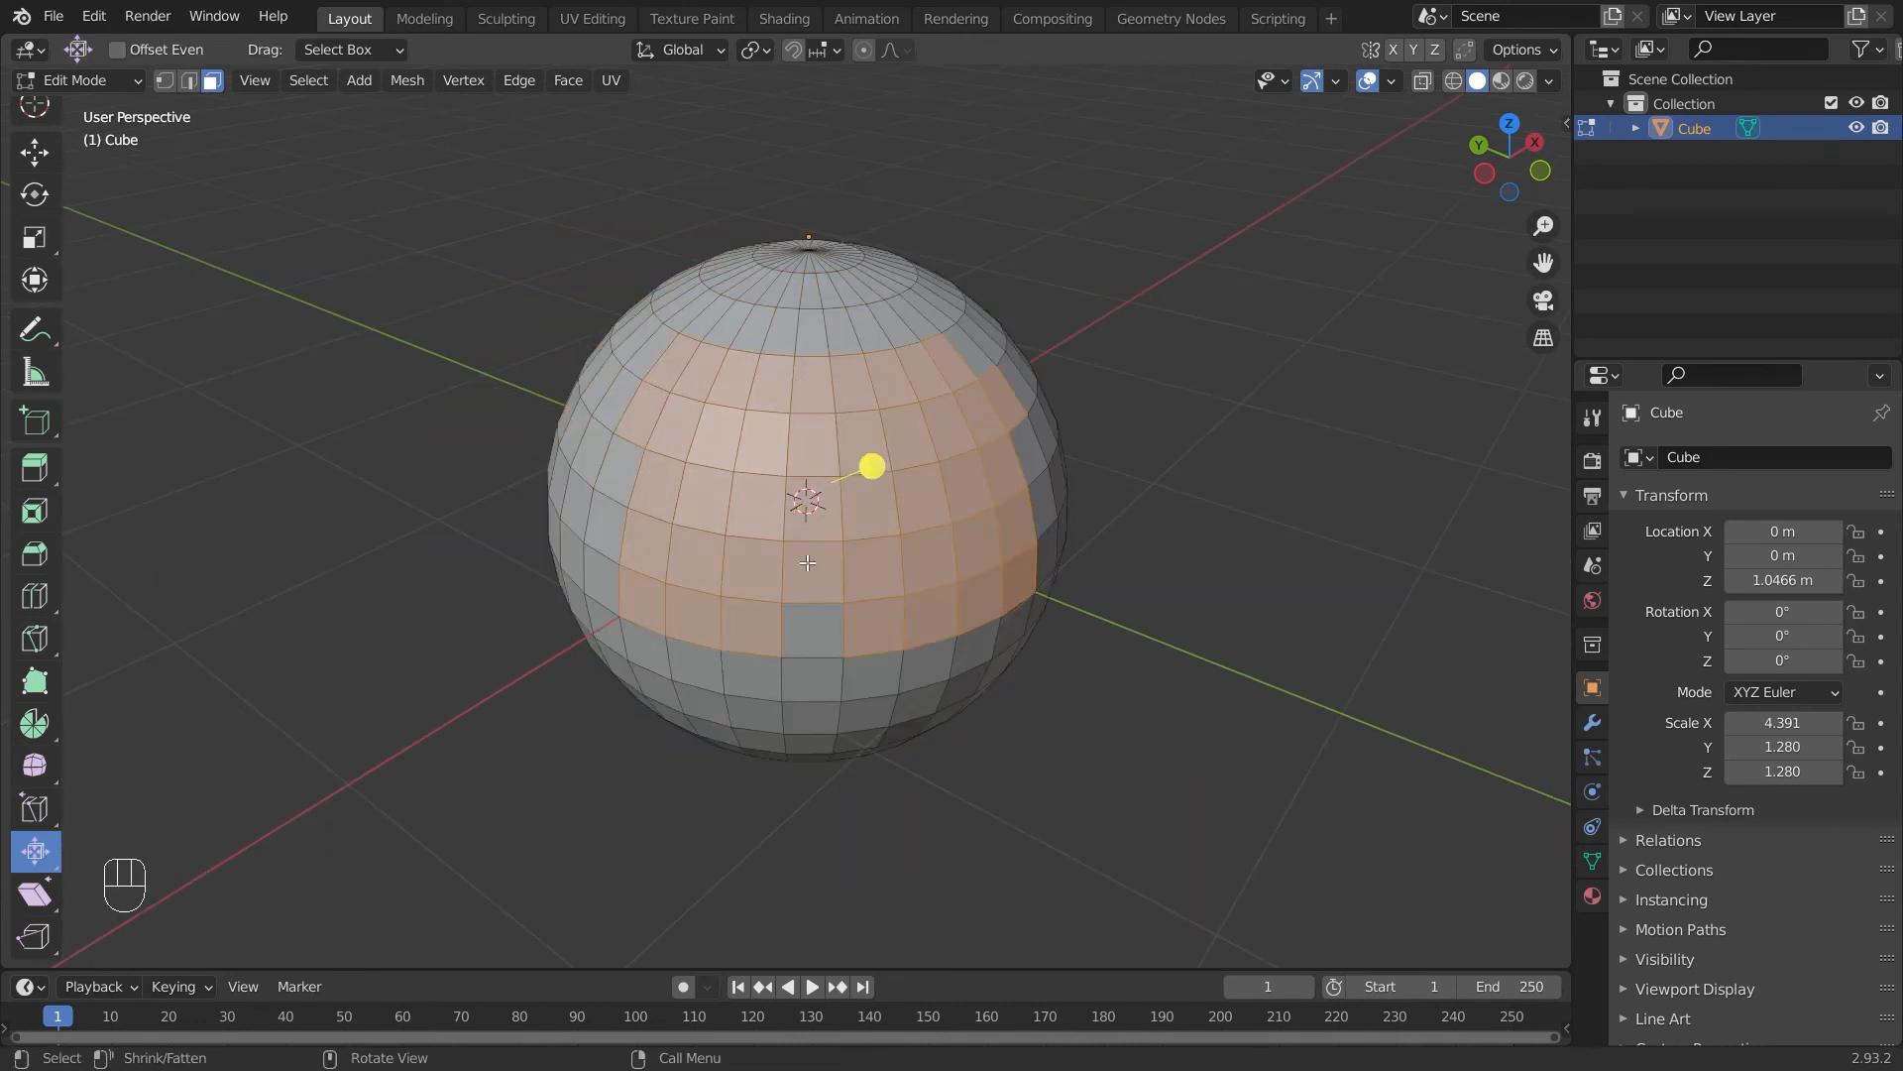
drag(888, 467, 920, 460)
middle_drag(920, 460, 975, 480)
mouse_move(318, 886)
mouse_down()
mouse_move(287, 887)
mouse_move(390, 887)
mouse_move(314, 887)
mouse_up()
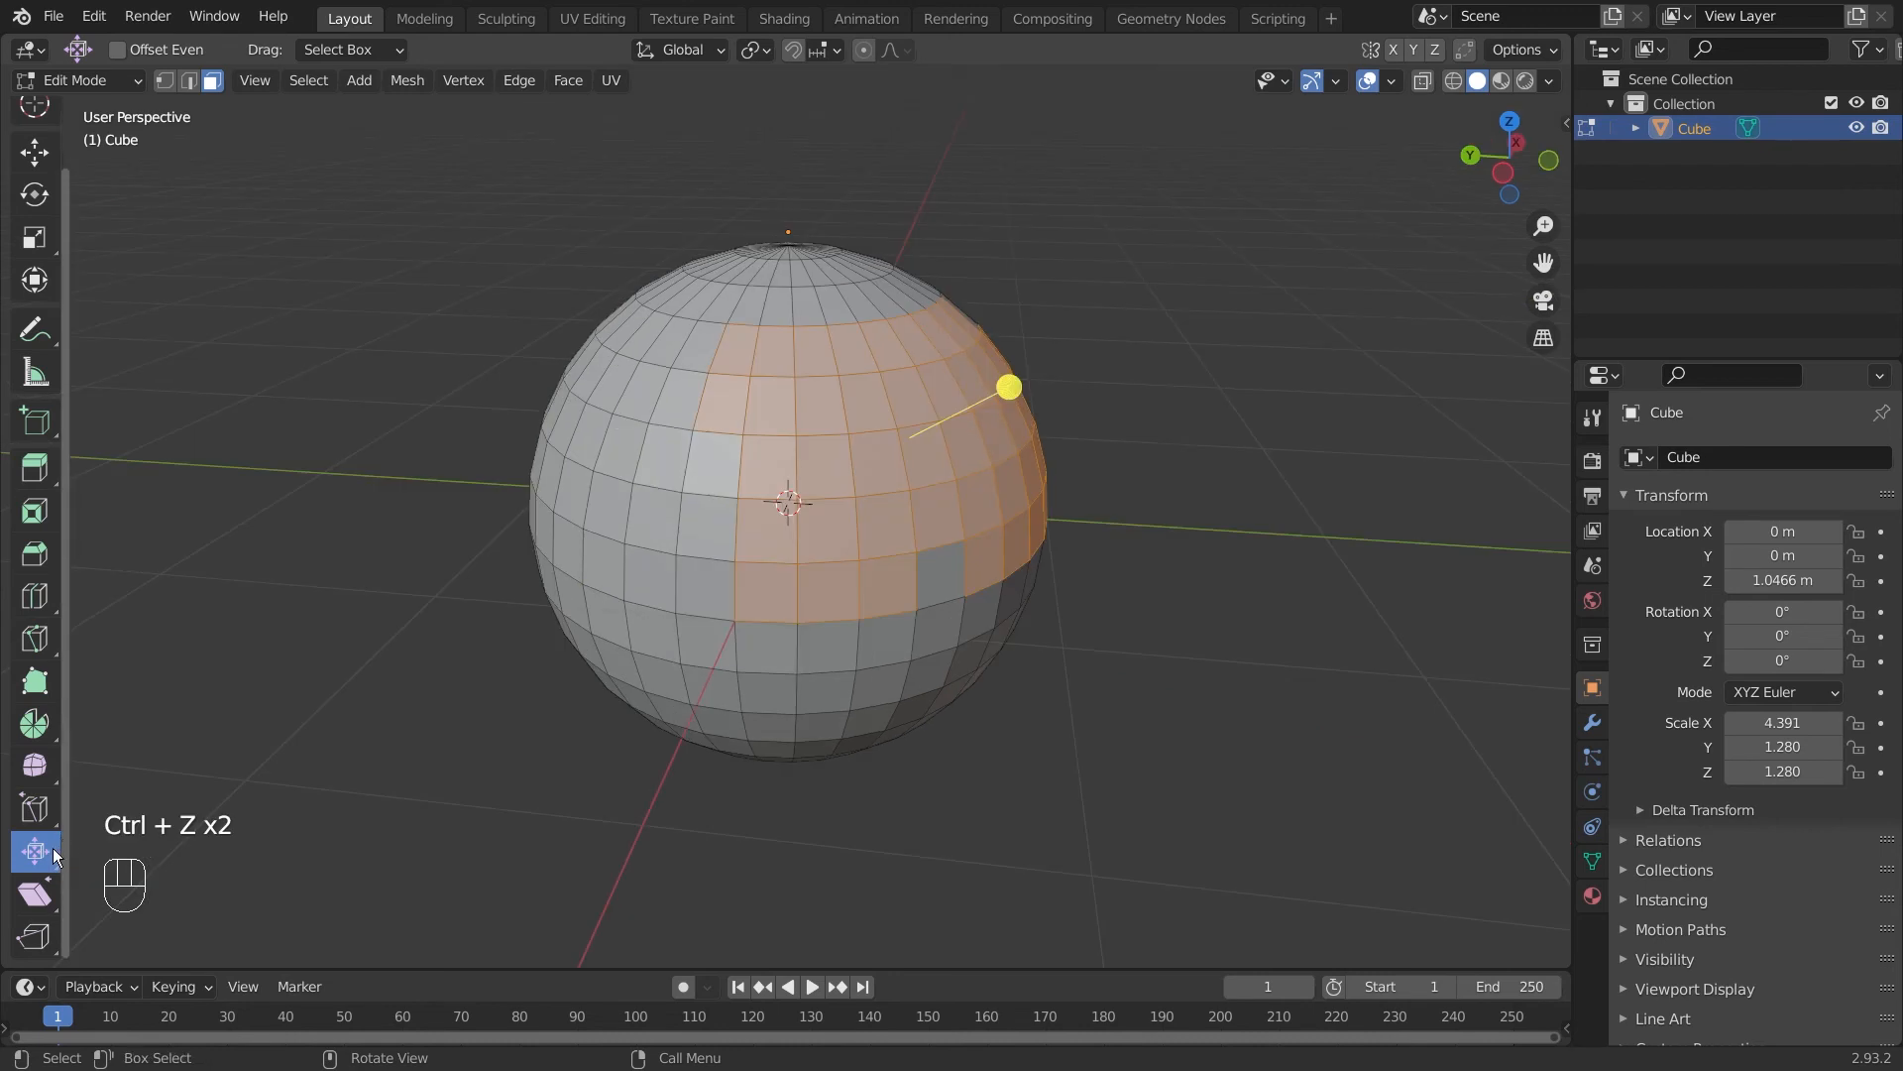
Draw the selected sphere faces toward their centre with Push/Pull by a distance of about 0.196, keep that tool active and deselect the faces.
click(53, 849)
click(111, 908)
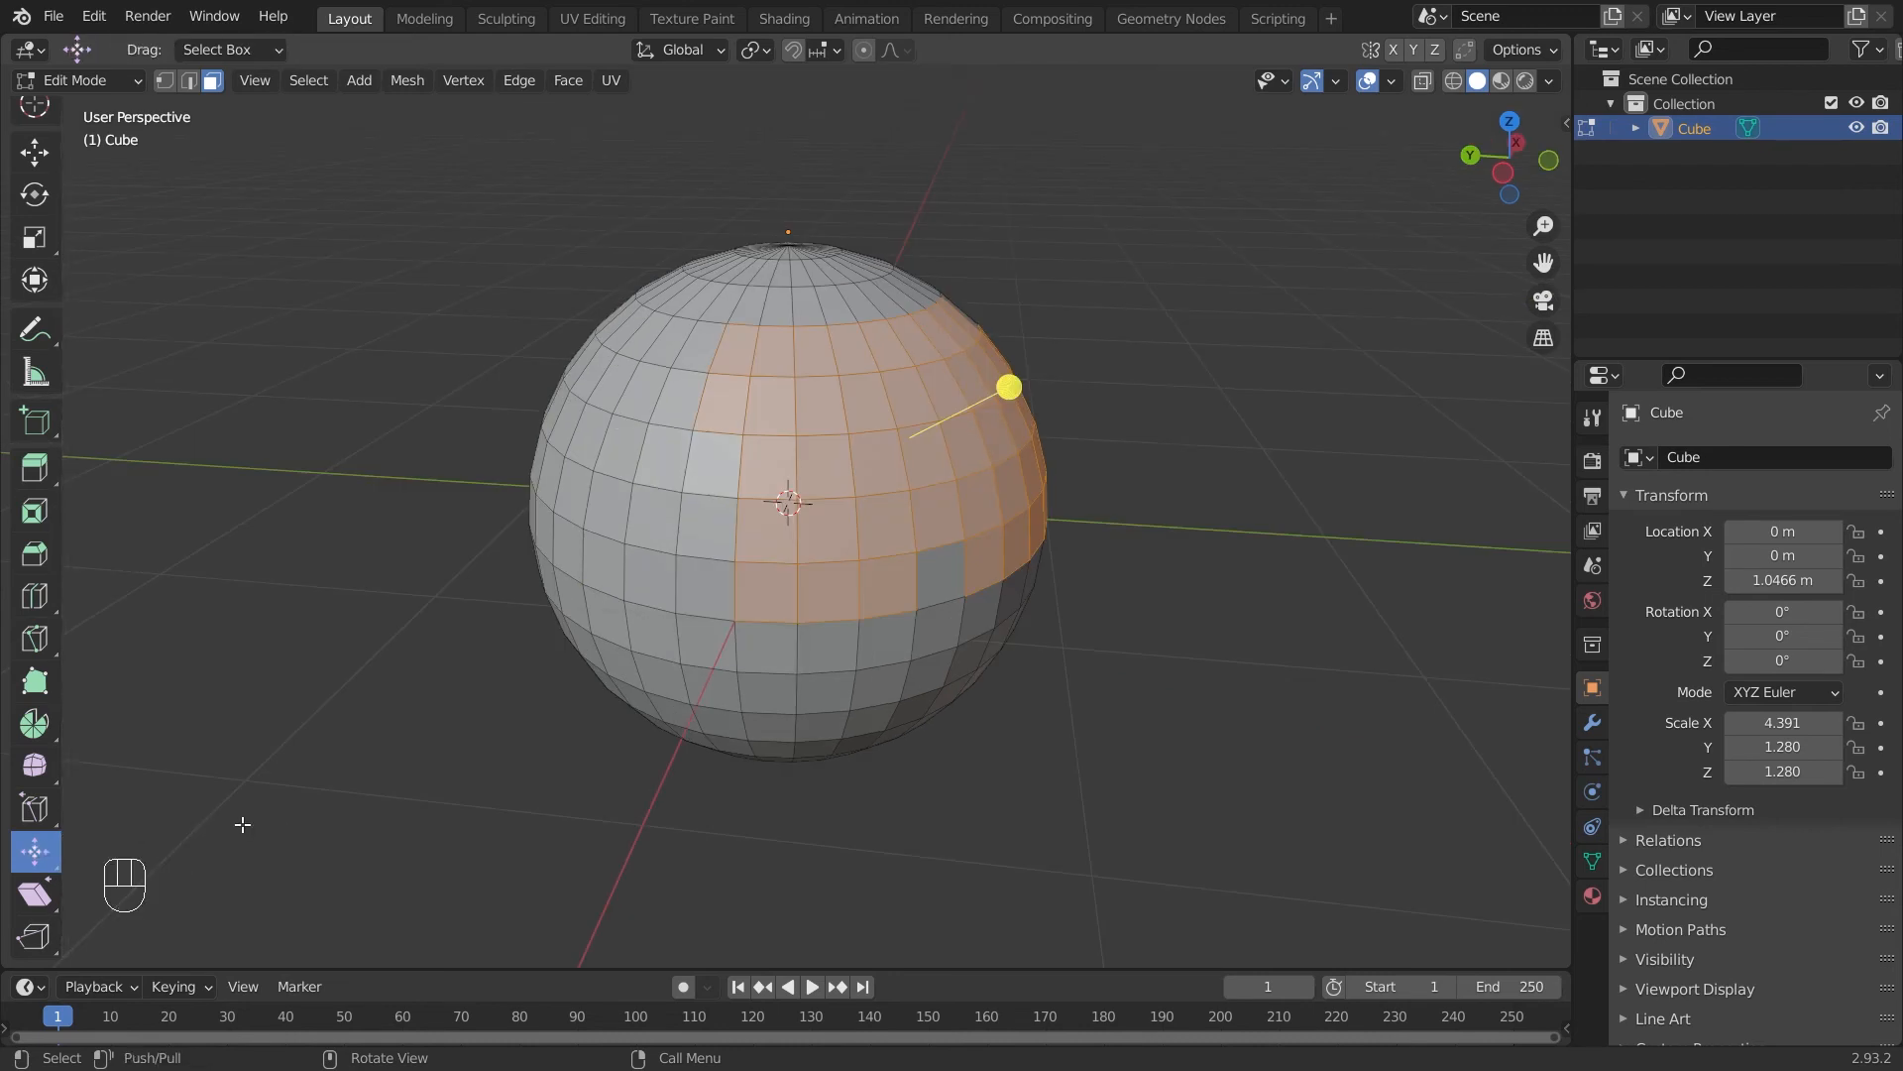
drag(1025, 380, 840, 362)
click(37, 845)
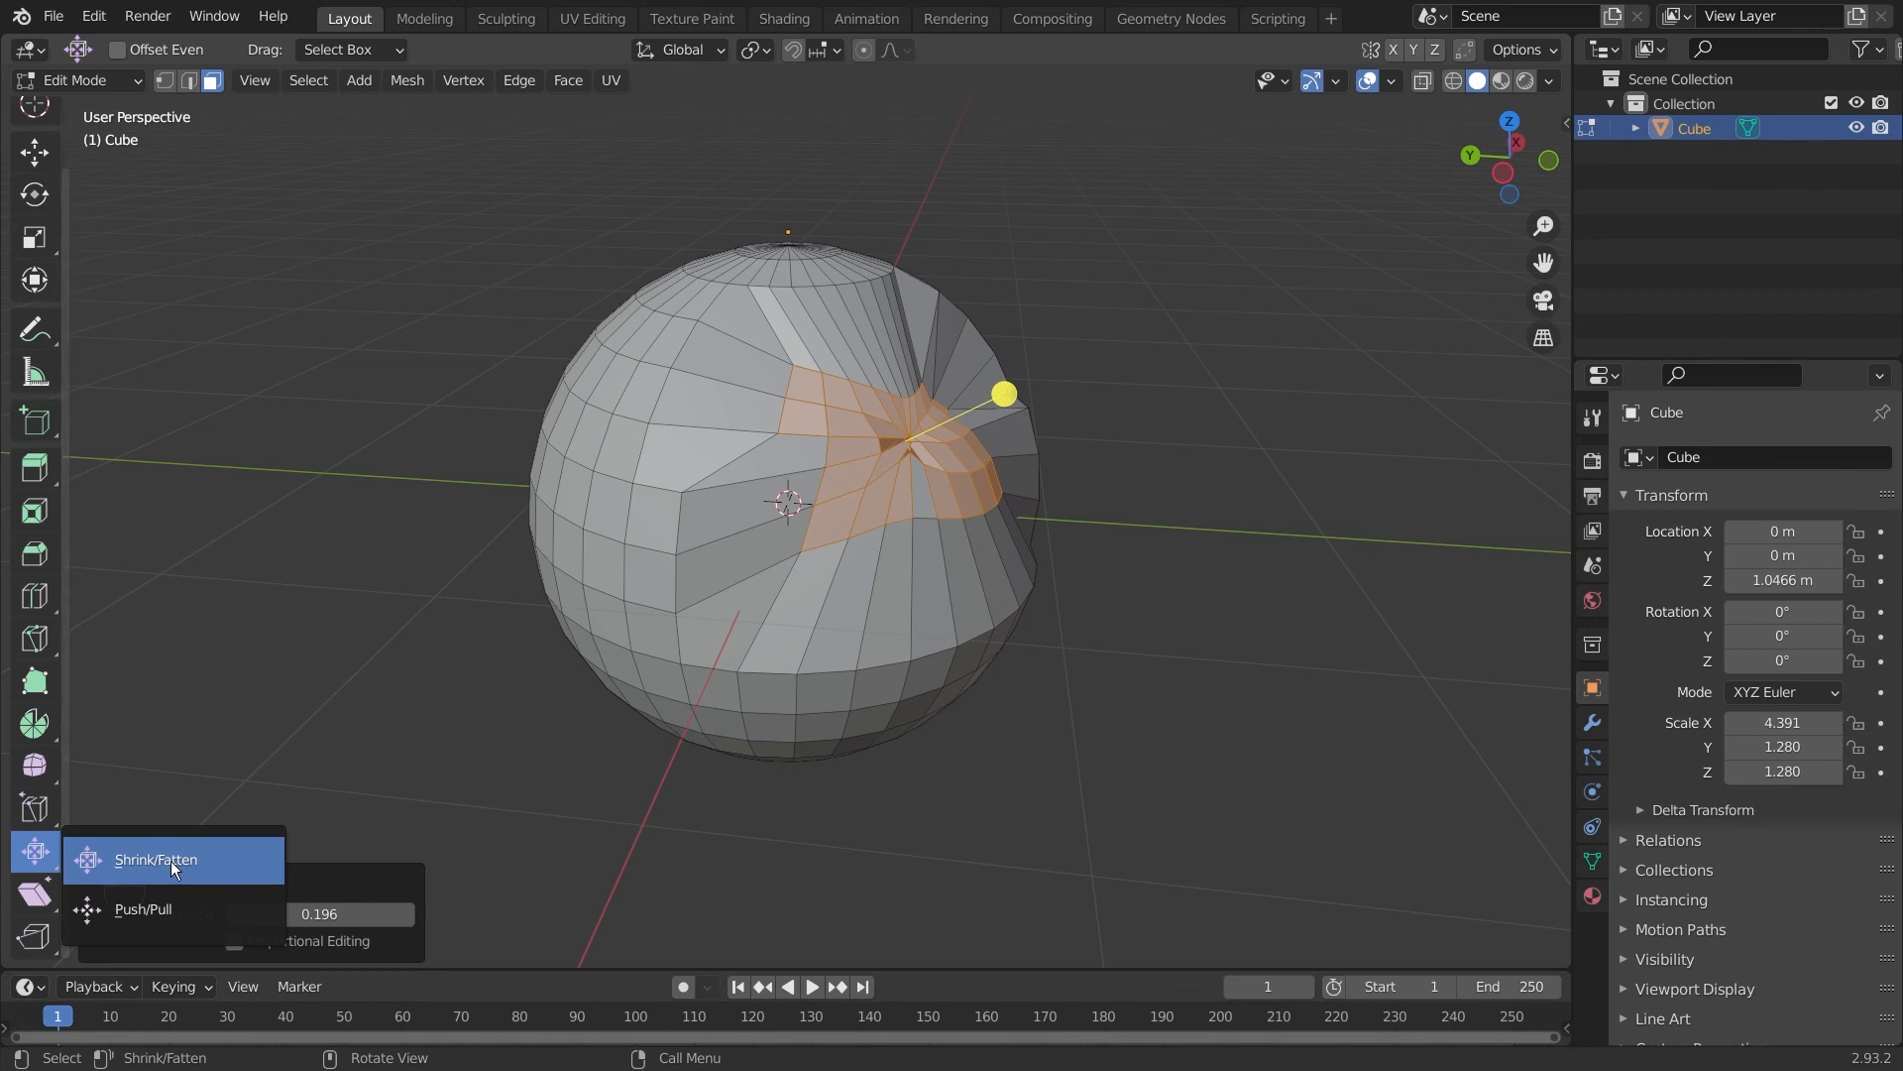
click(171, 917)
click(788, 777)
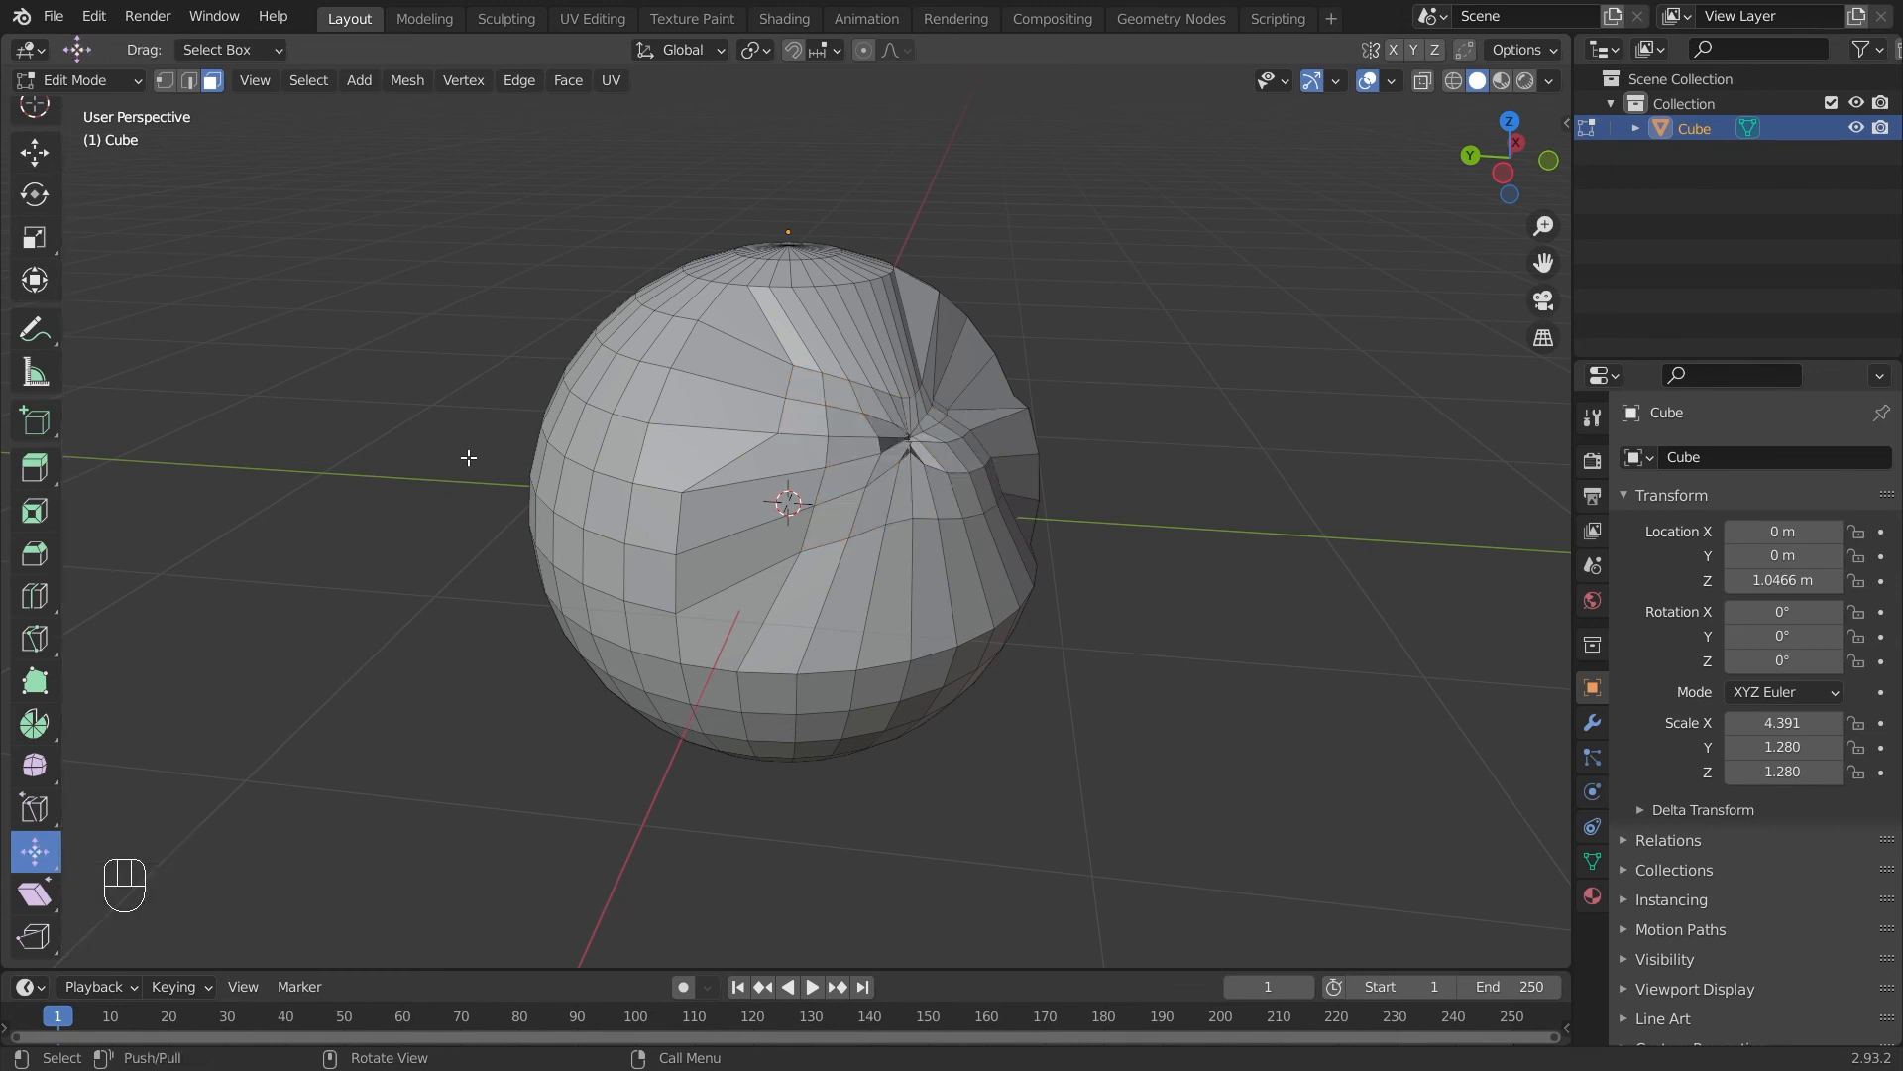